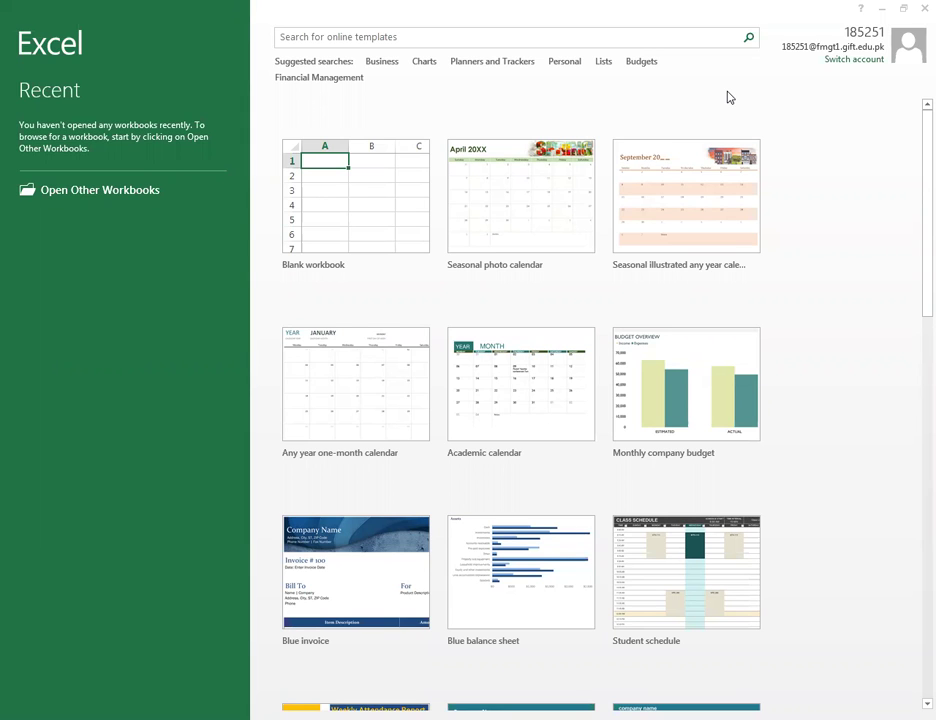
Create a new blank workbook.
{"action": "left_click", "coordinate": [348, 229]}
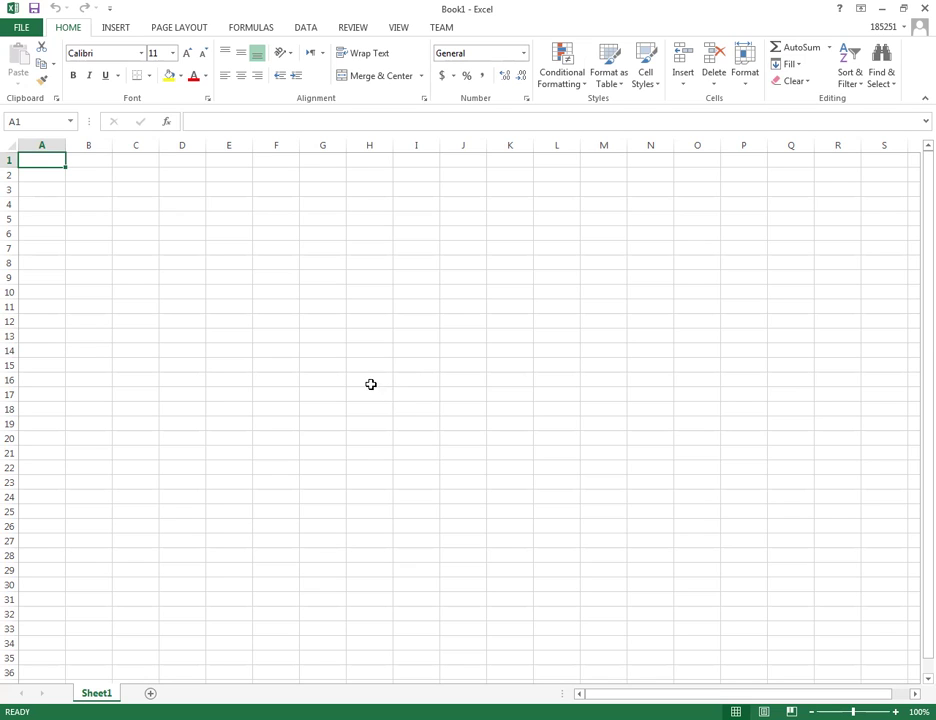
{"action": "left_click", "coordinate": [173, 259]}
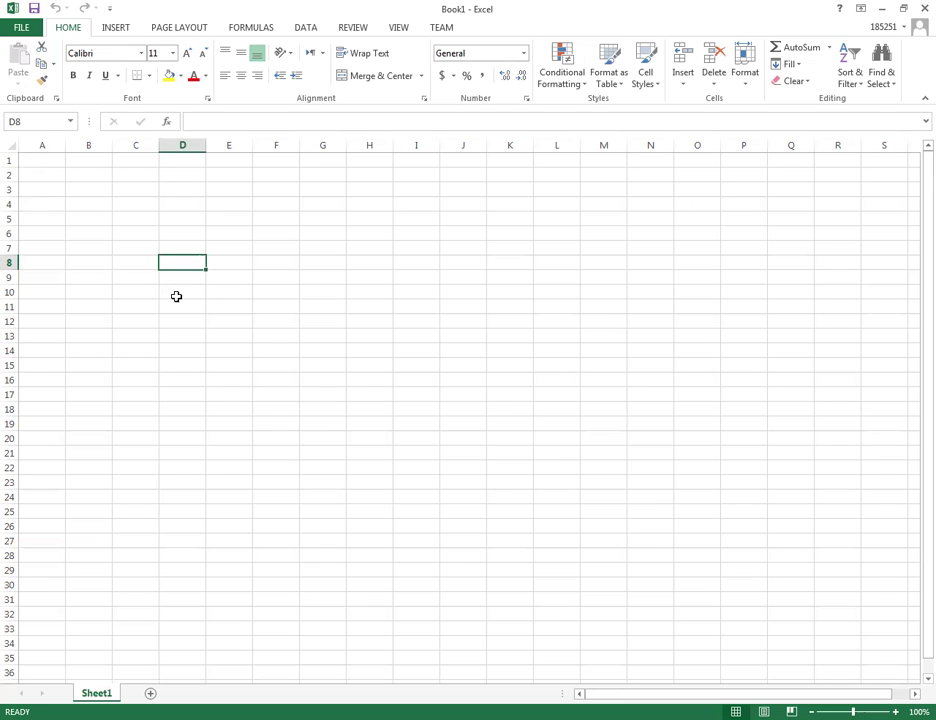
{"action": "left_click", "coordinate": [254, 125]}
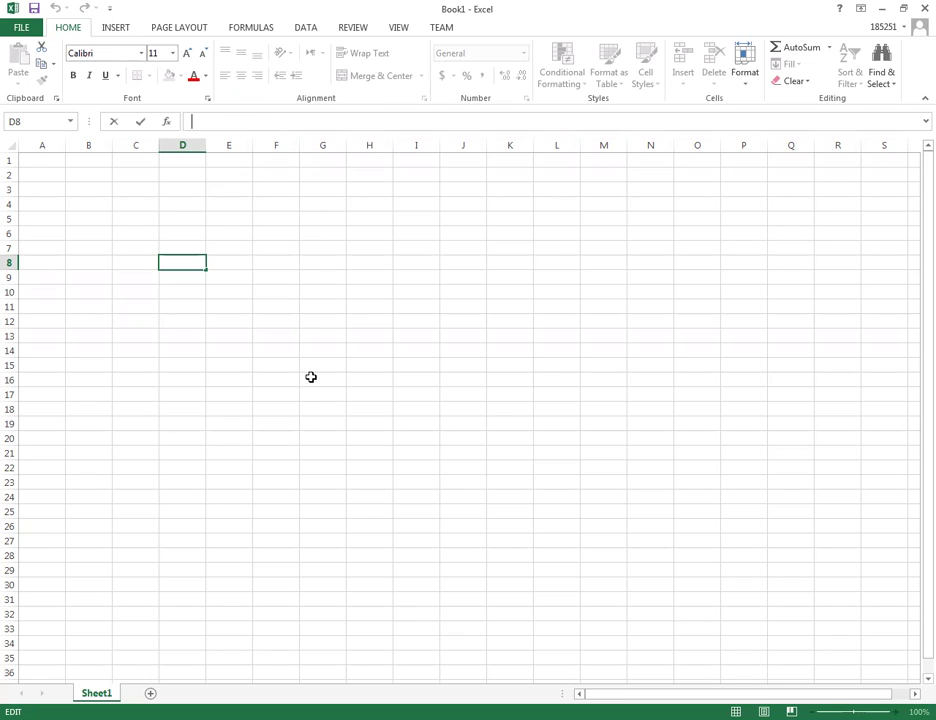
Enter the headings "Sr No.", "Students Name" and "Class" in cells A1 to C1.
{"action": "left_click", "coordinate": [47, 163]}
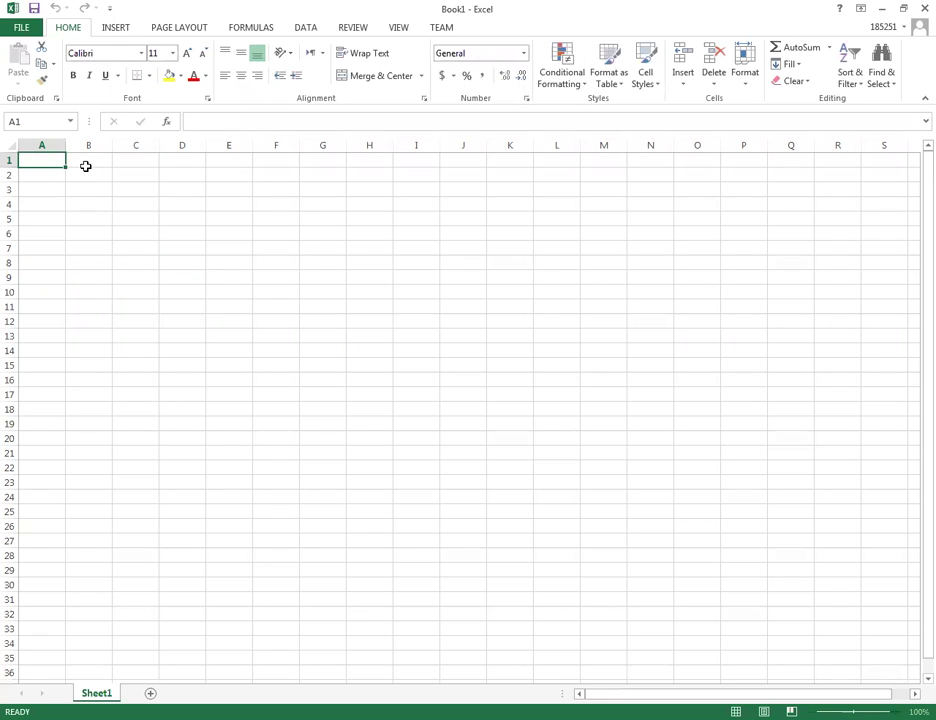
{"action": "type", "text": "Sr No"}
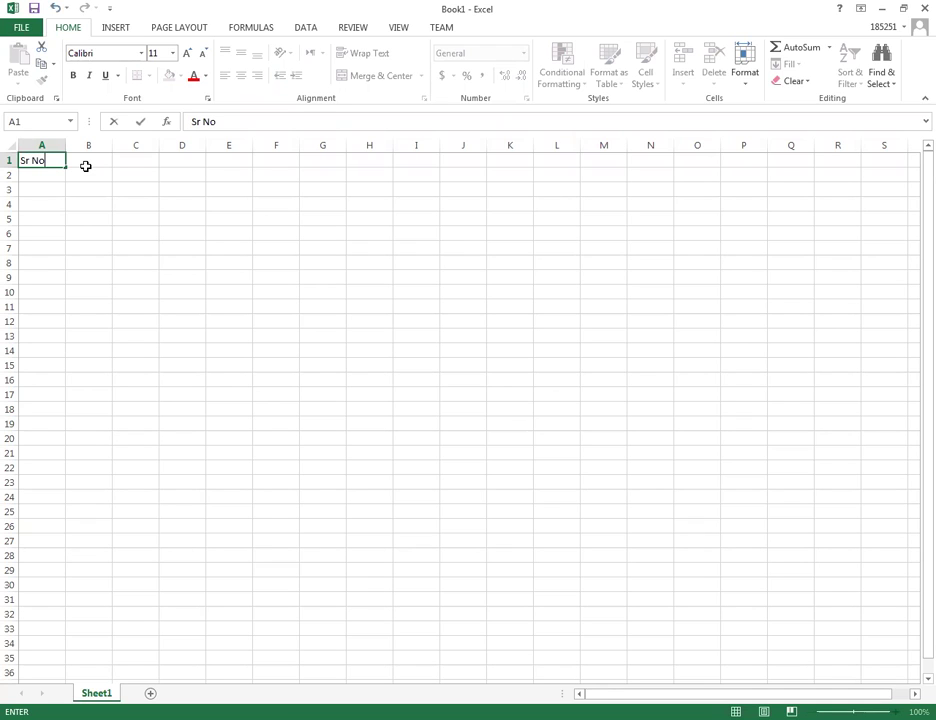
{"action": "type", "text": "."}
{"action": "left_click", "coordinate": [86, 167]}
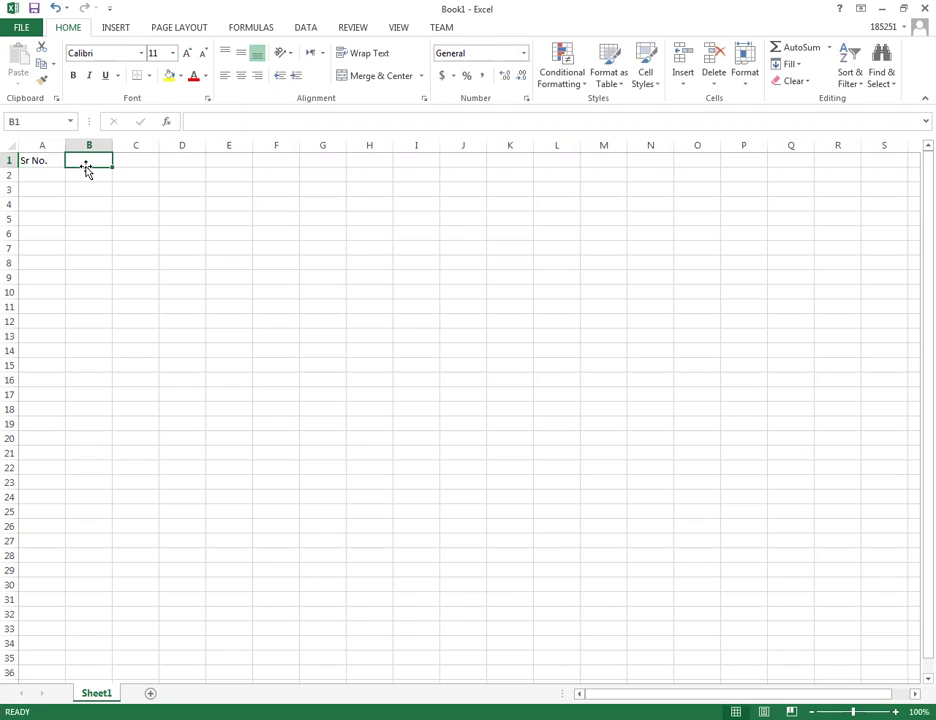
{"action": "type", "text": "Student"}
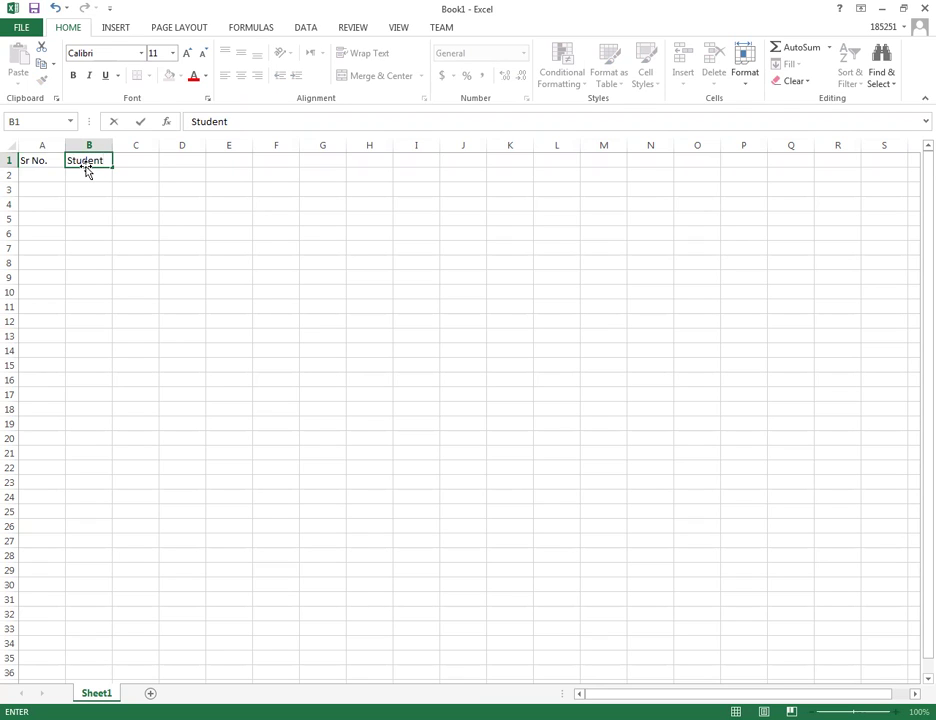
{"action": "type", "text": "s Name"}
{"action": "key", "text": "Tab"}
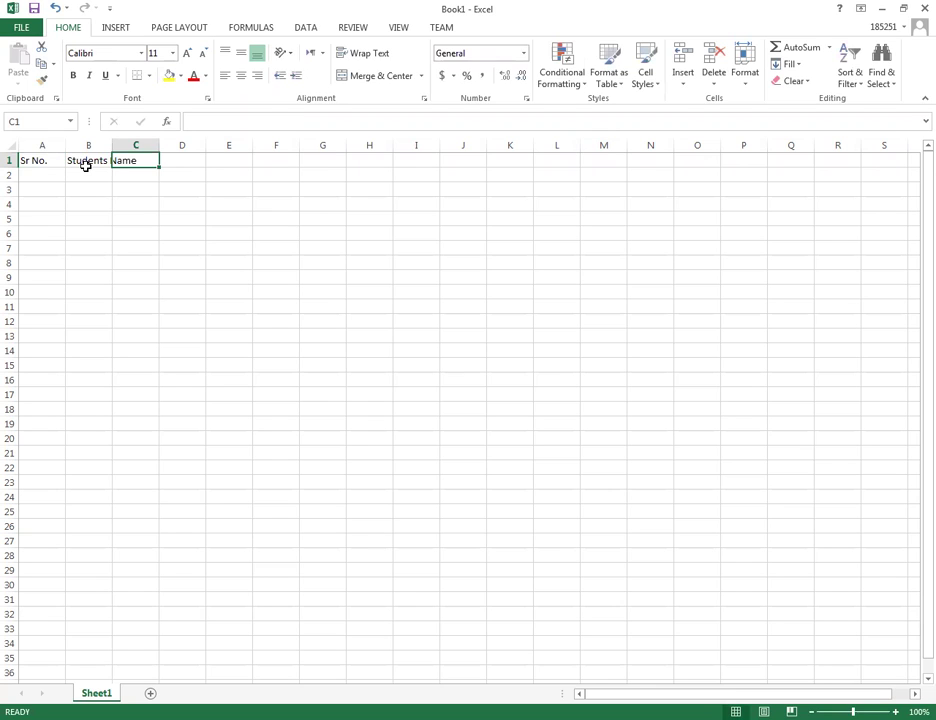
{"action": "type", "text": "Class"}
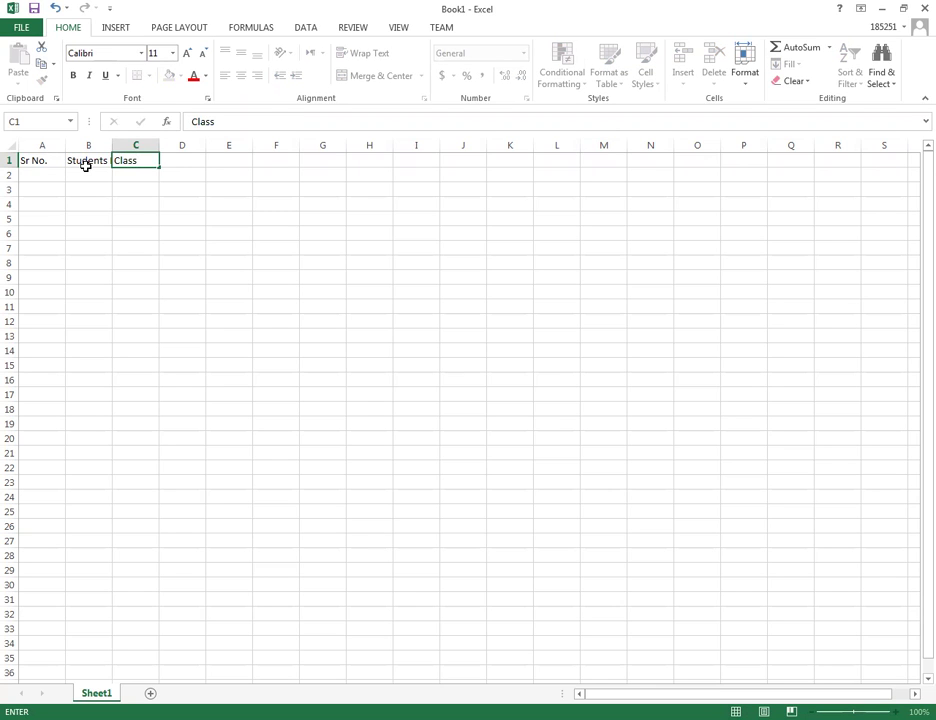
{"action": "key", "text": "Tab"}
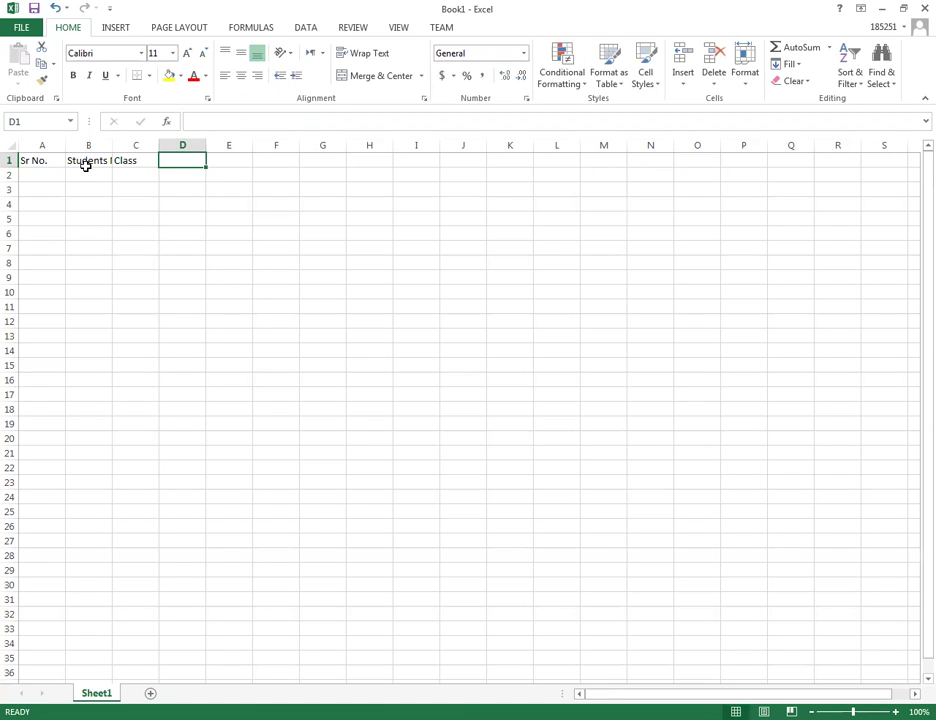
Enter the headings "Subj 1", "Subj 2" and "Subj 3" in cells D1 to F1.
{"action": "type", "text": "Subj"}
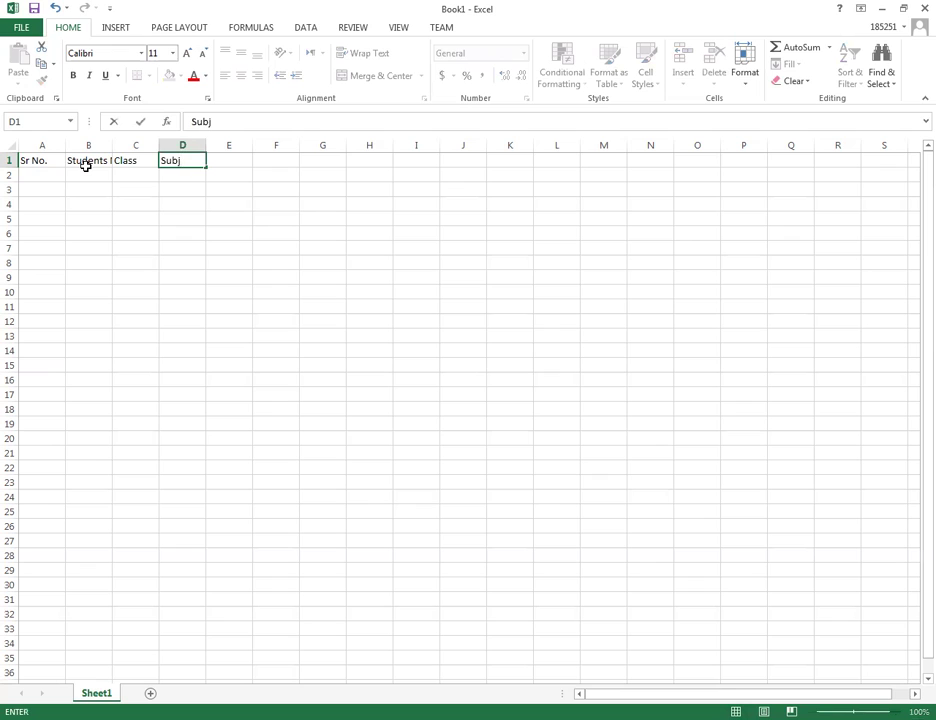
{"action": "type", "text": "t"}
{"action": "key", "text": "BackSpace"}
{"action": "type", "text": "1"}
{"action": "key", "text": "Tab"}
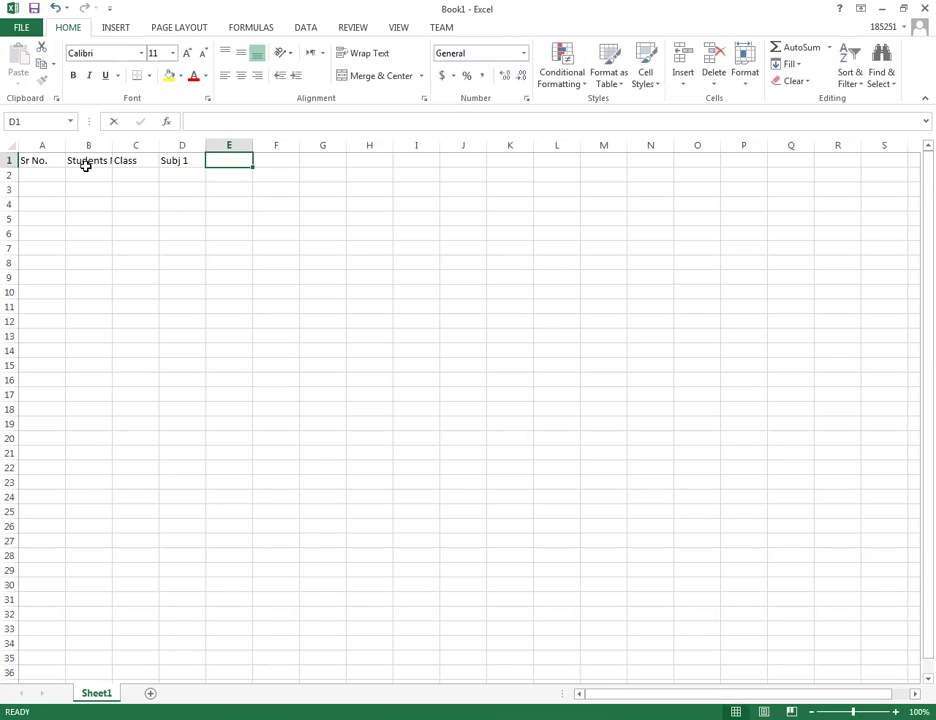
{"action": "type", "text": "Su"}
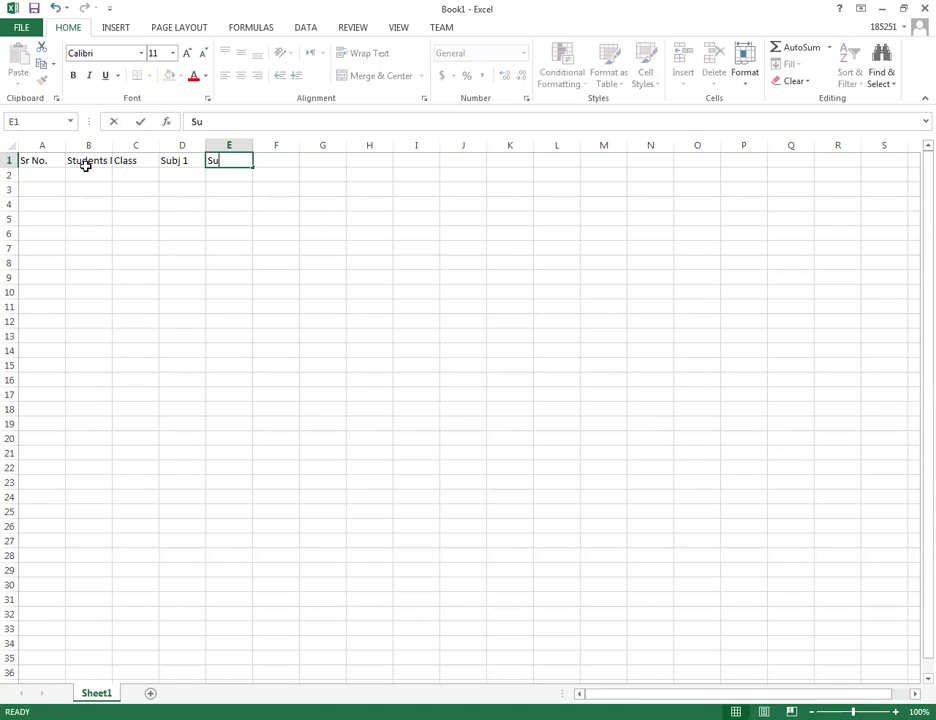
{"action": "type", "text": "bj 2"}
{"action": "key", "text": "Tab"}
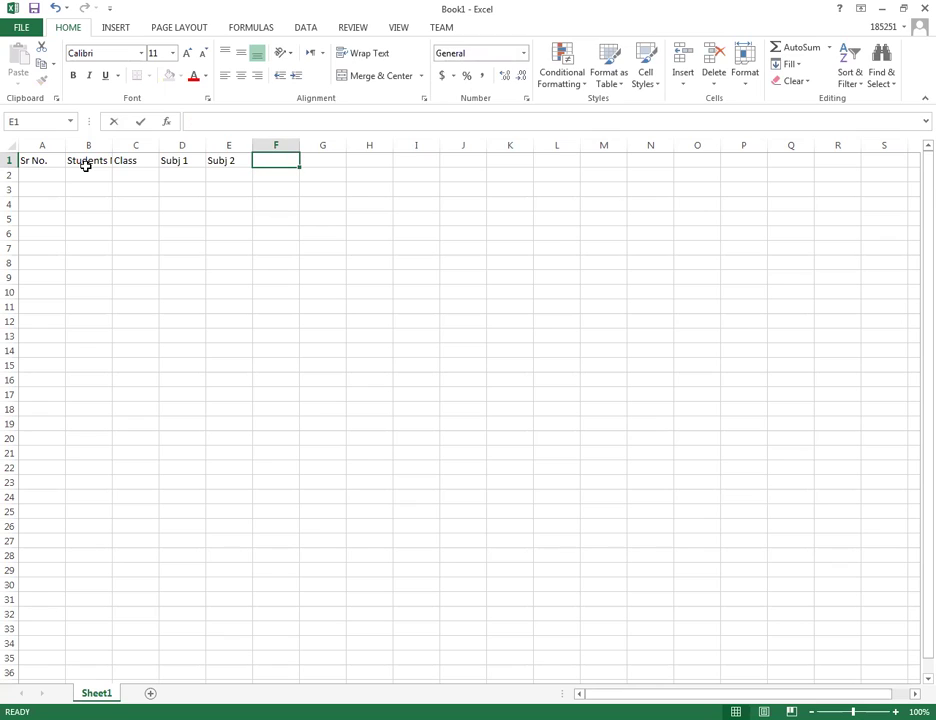
{"action": "type", "text": "Subj 3"}
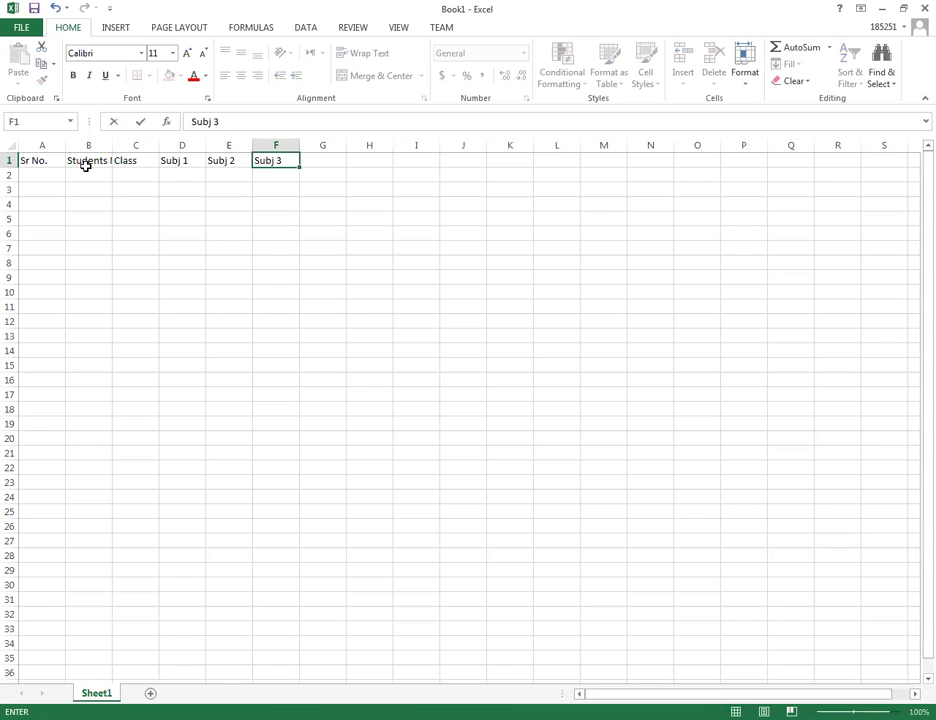
{"action": "key", "text": "Tab"}
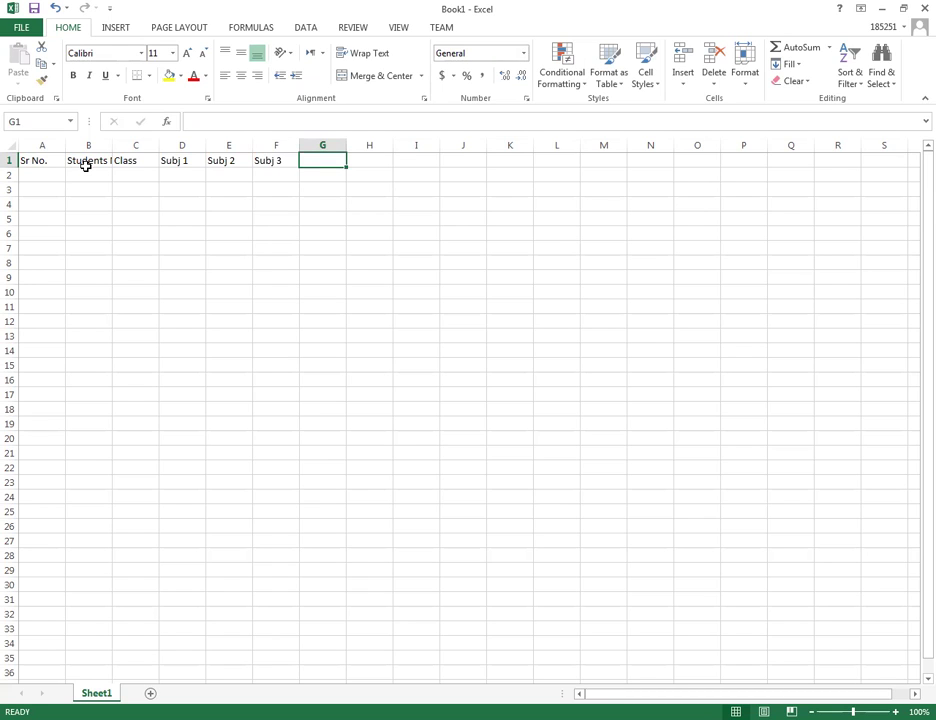
Enter the heading "Total" in cell G1.
{"action": "type", "text": "Max"}
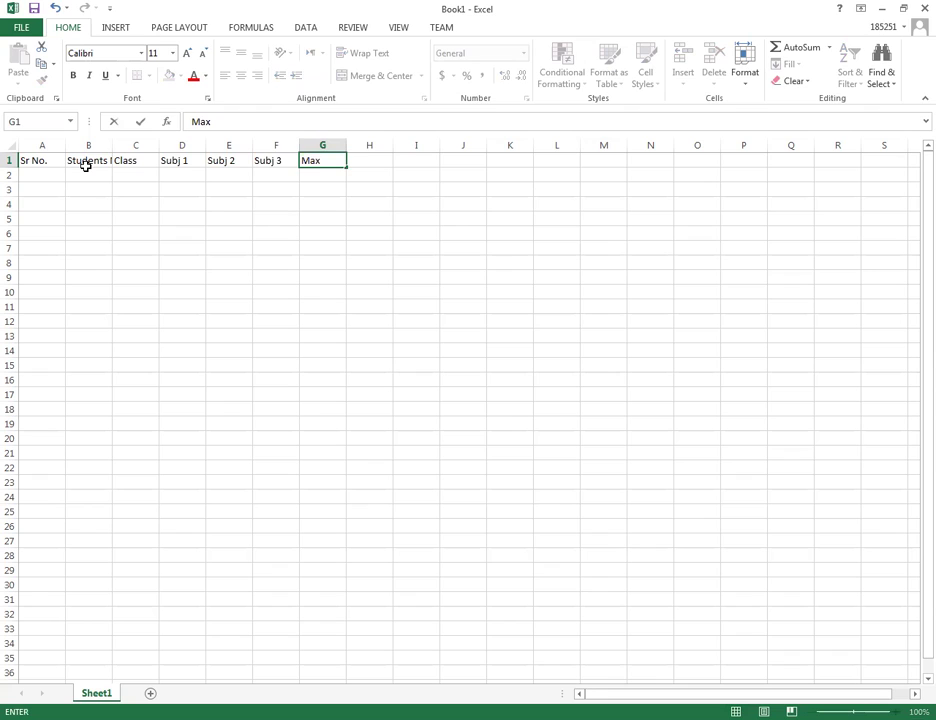
{"action": "key", "text": "BackSpace"}
{"action": "key", "text": "BackSpace"}
{"action": "key", "text": "BackSpace"}
{"action": "type", "text": "Total"}
{"action": "key", "text": "Tab"}
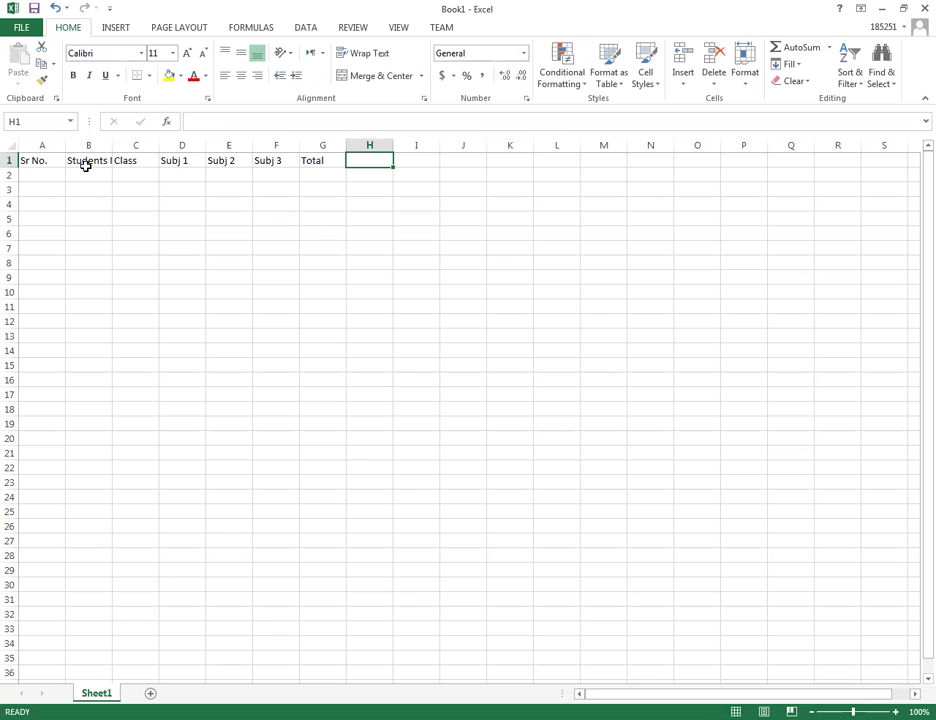
Enter the headings "Max", "Min", "Avg" and "%age" in cells H1 to K1.
{"action": "type", "text": "Max"}
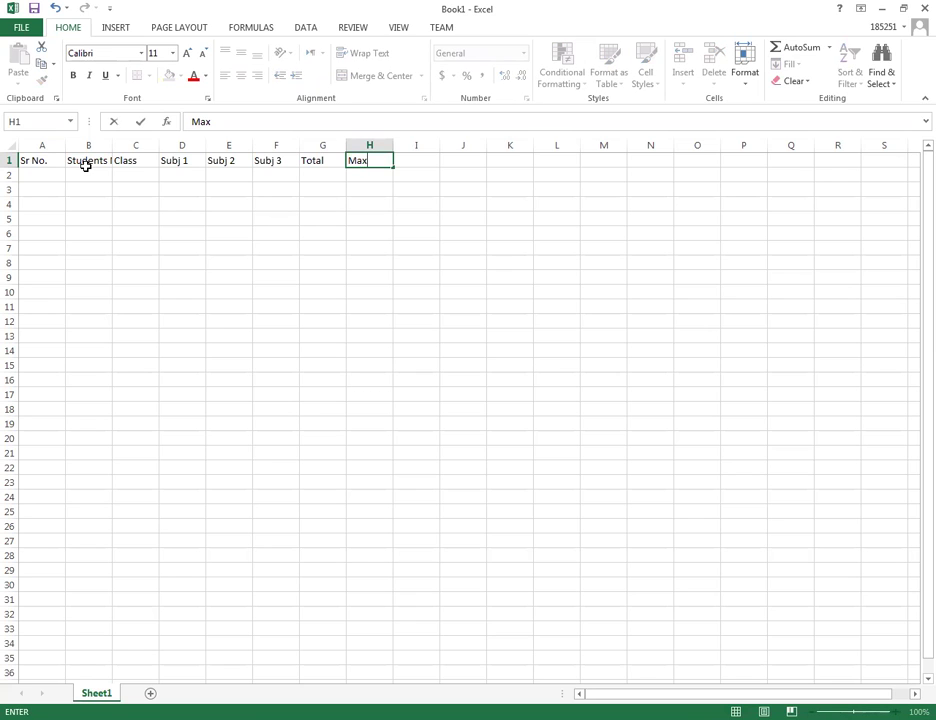
{"action": "key", "text": "Tab"}
{"action": "type", "text": "M"}
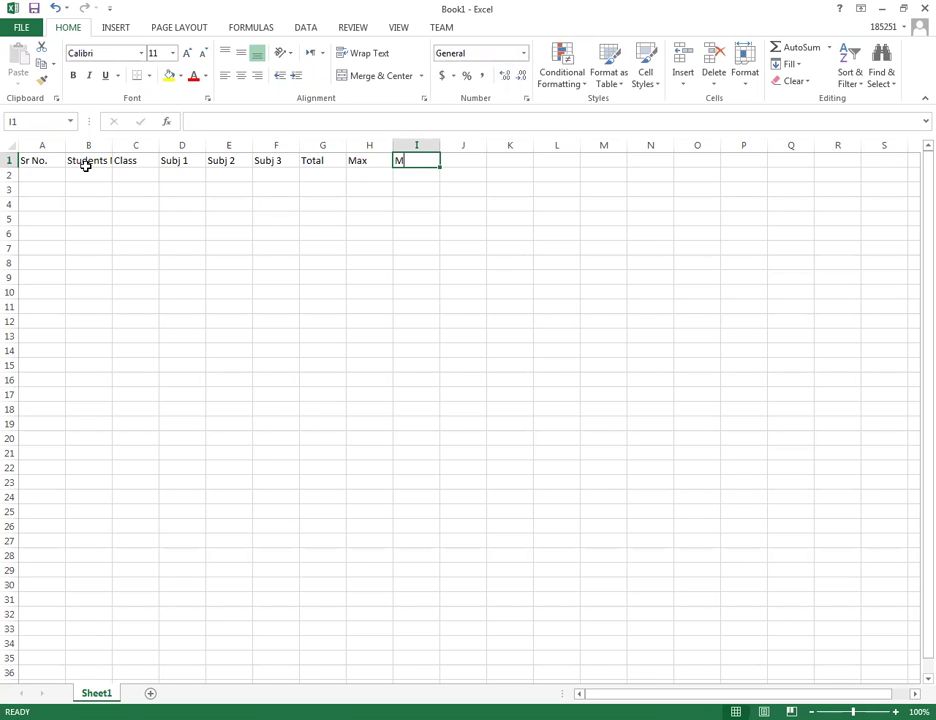
{"action": "type", "text": "in"}
{"action": "key", "text": "Tab"}
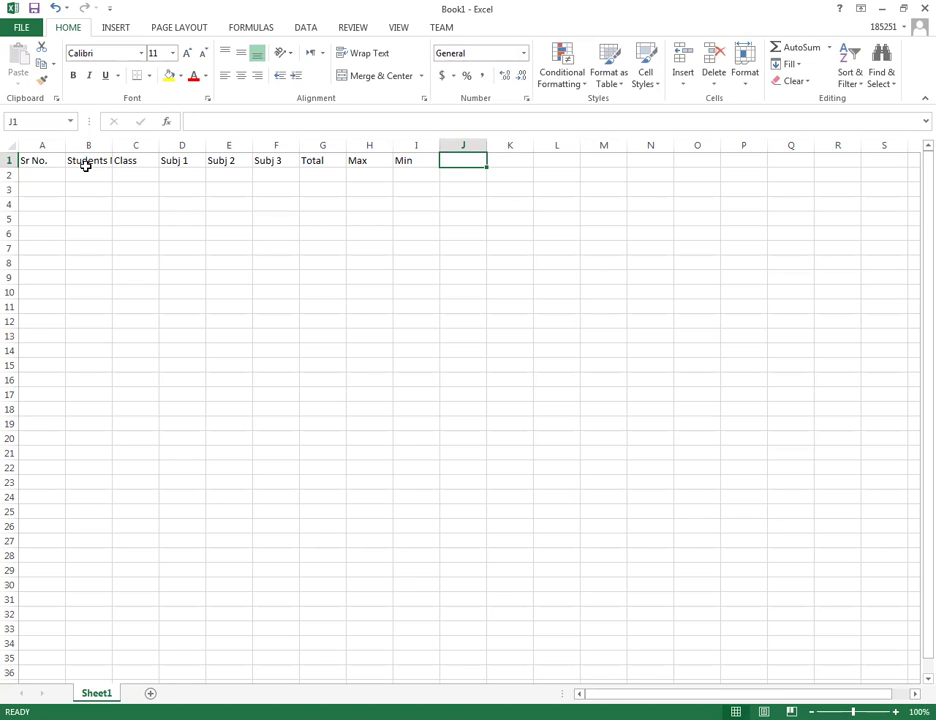
{"action": "type", "text": "A"}
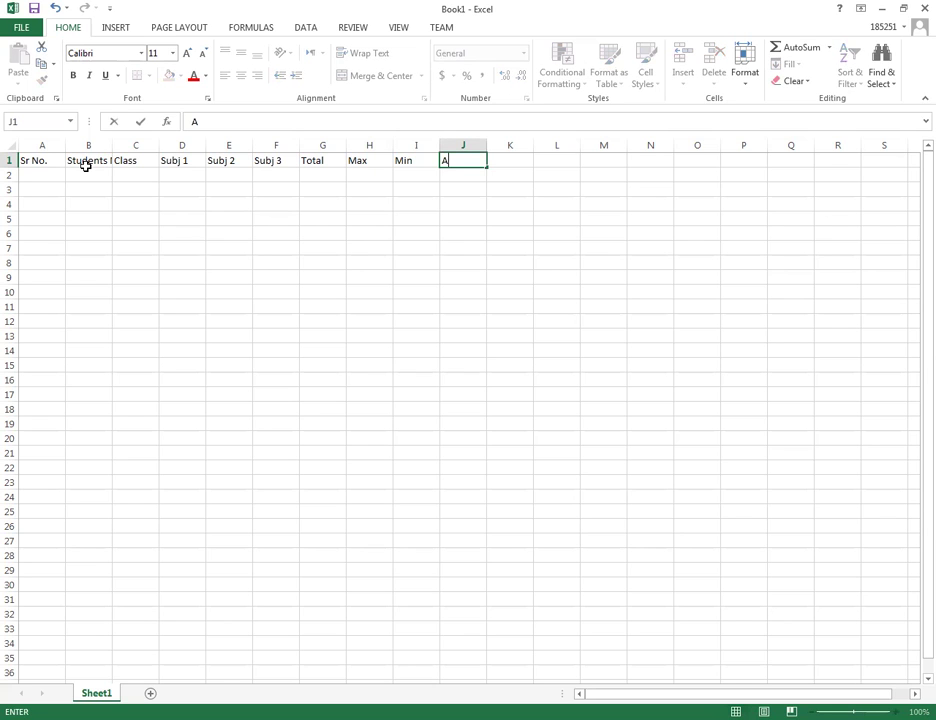
{"action": "type", "text": "vg"}
{"action": "key", "text": "Tab"}
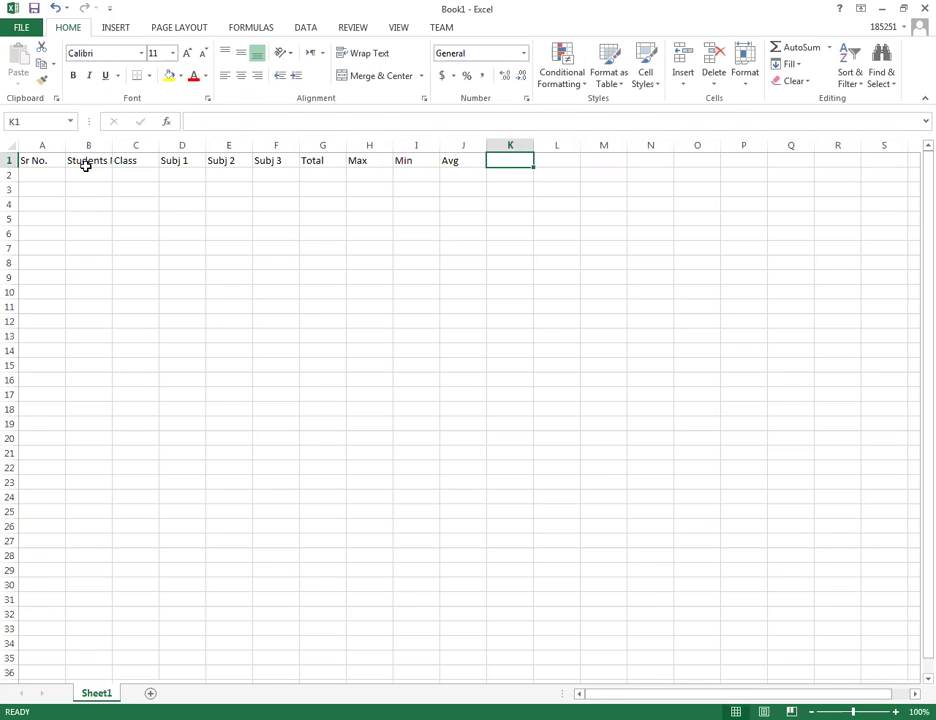
{"action": "type", "text": "%age"}
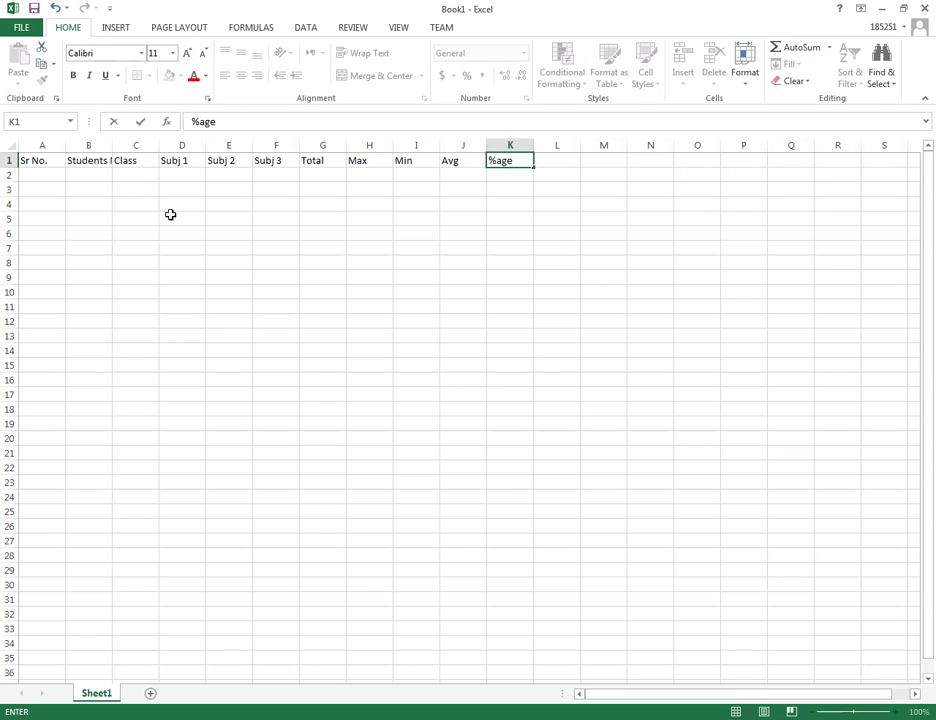
{"action": "left_click", "coordinate": [43, 168]}
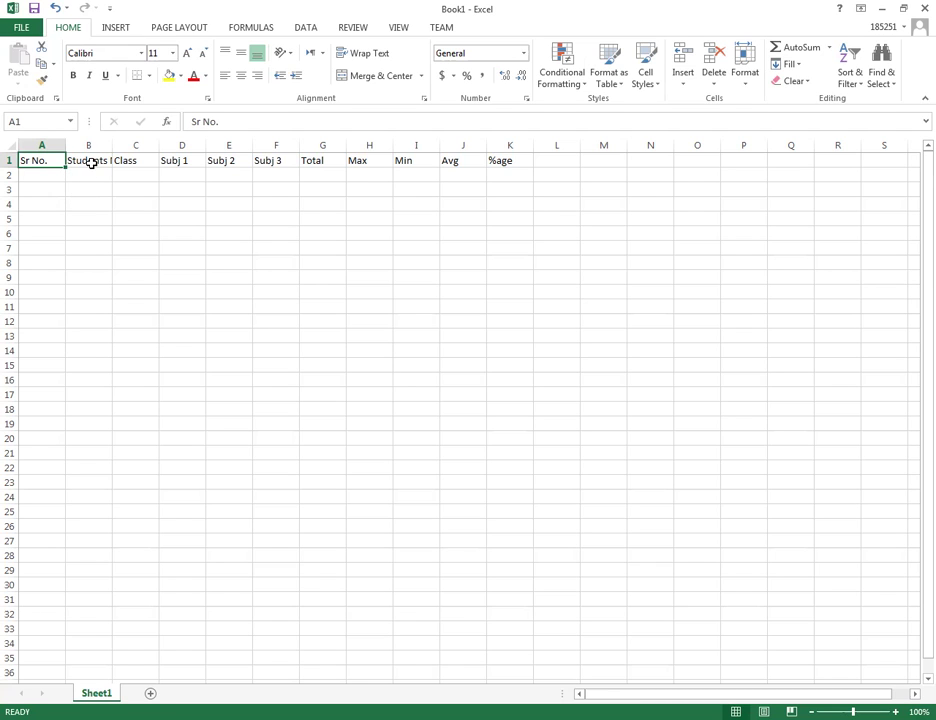
Widen column B manually until the "Students Name" heading fits with room to spare.
{"action": "left_click", "coordinate": [91, 163]}
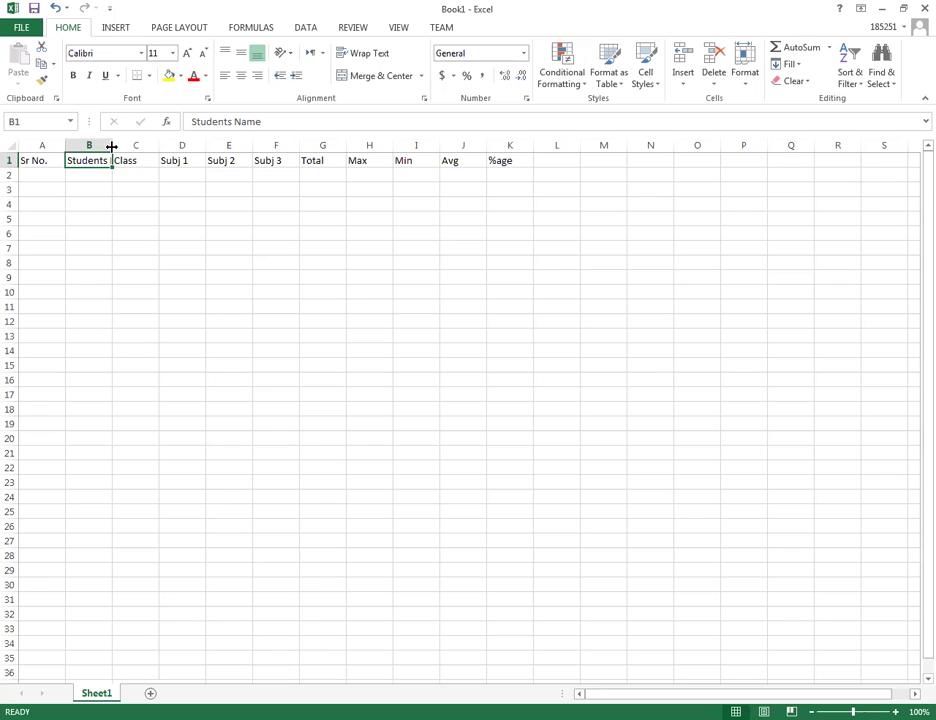
{"action": "left_click_drag", "start_coordinate": [112, 146], "coordinate": [161, 150]}
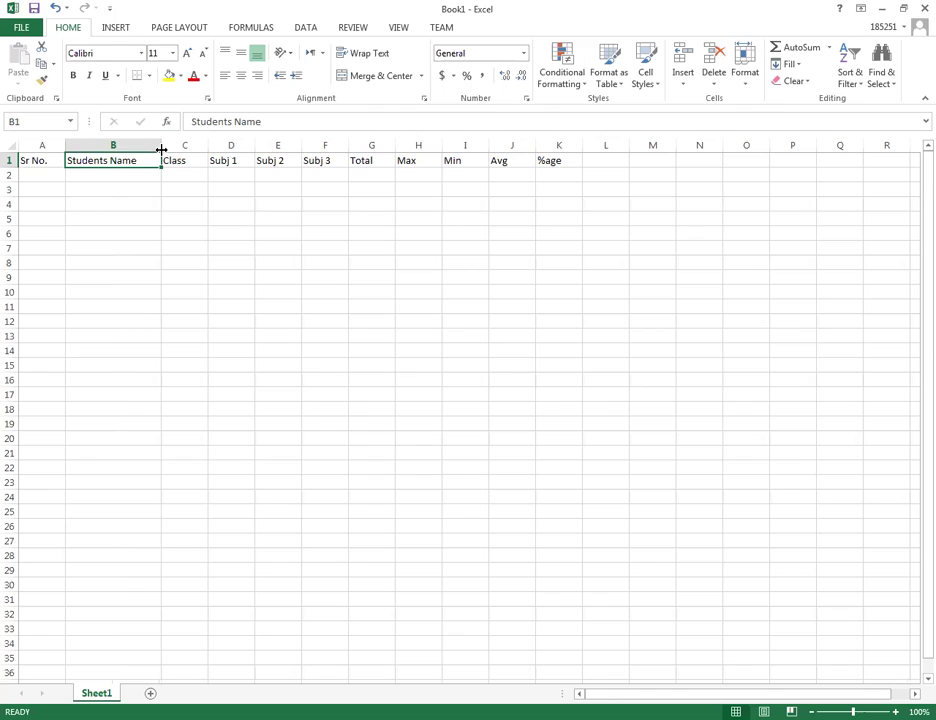
{"action": "left_click", "coordinate": [155, 143]}
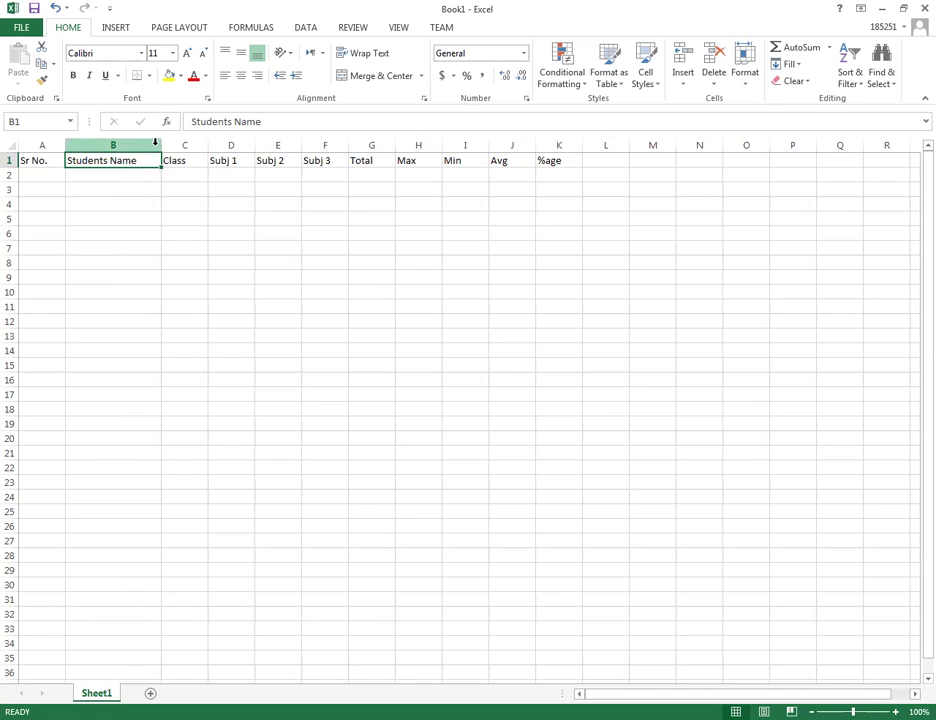
{"action": "mouse_move", "coordinate": [160, 146]}
{"action": "left_mouse_down"}
{"action": "mouse_move", "coordinate": [421, 171]}
{"action": "mouse_move", "coordinate": [167, 168]}
{"action": "left_mouse_up"}
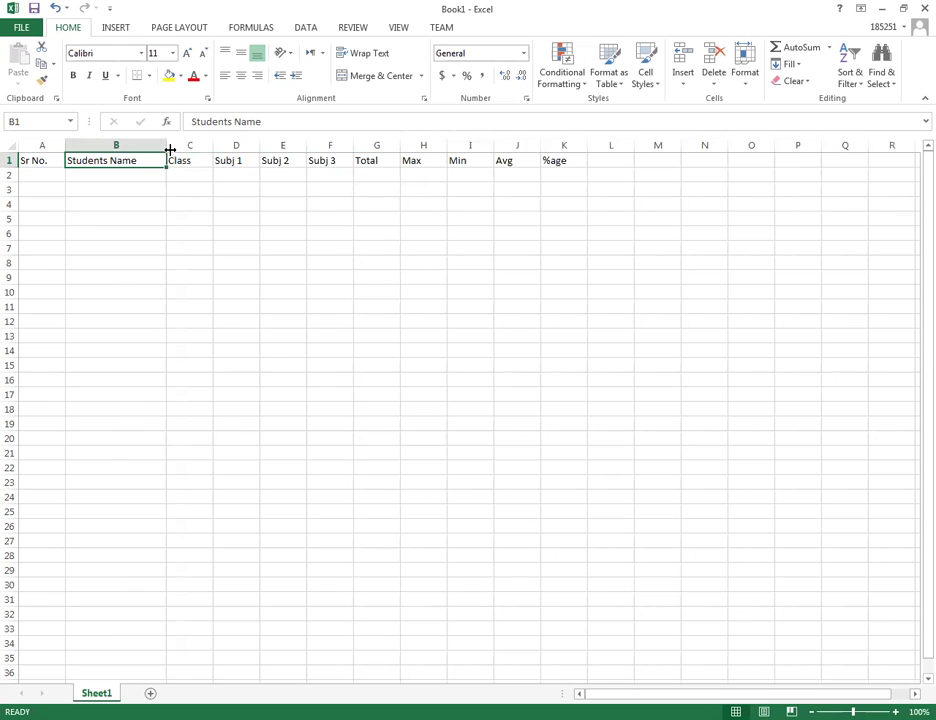
{"action": "left_click", "coordinate": [154, 146]}
Autofit the widths of the Students Name, Class, Subj 1 and Total columns to their headings.
{"action": "double_click", "coordinate": [166, 145]}
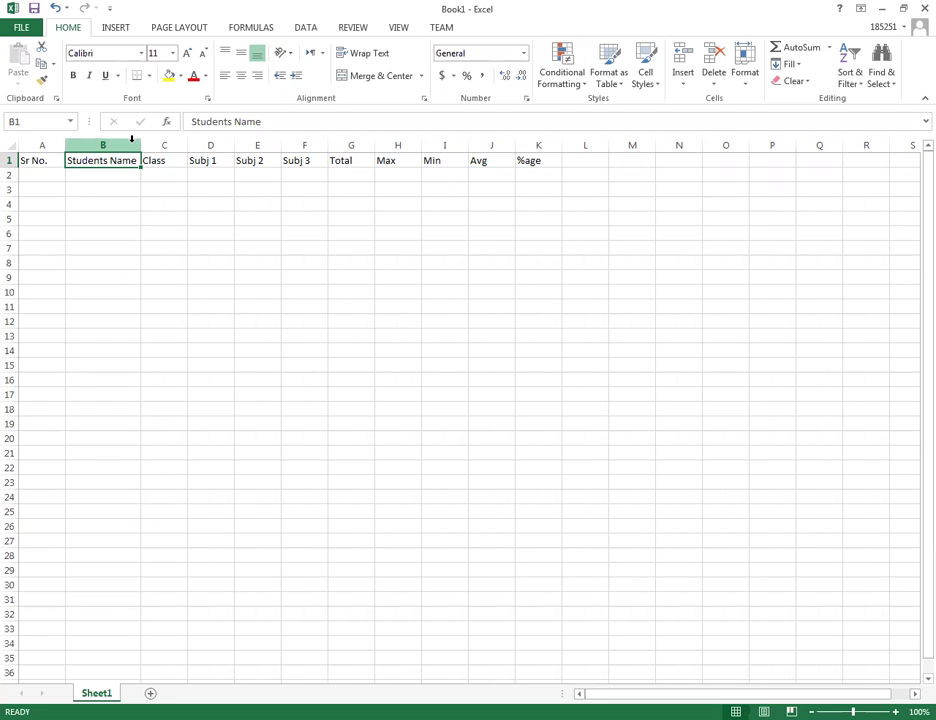
{"action": "double_click", "coordinate": [186, 147]}
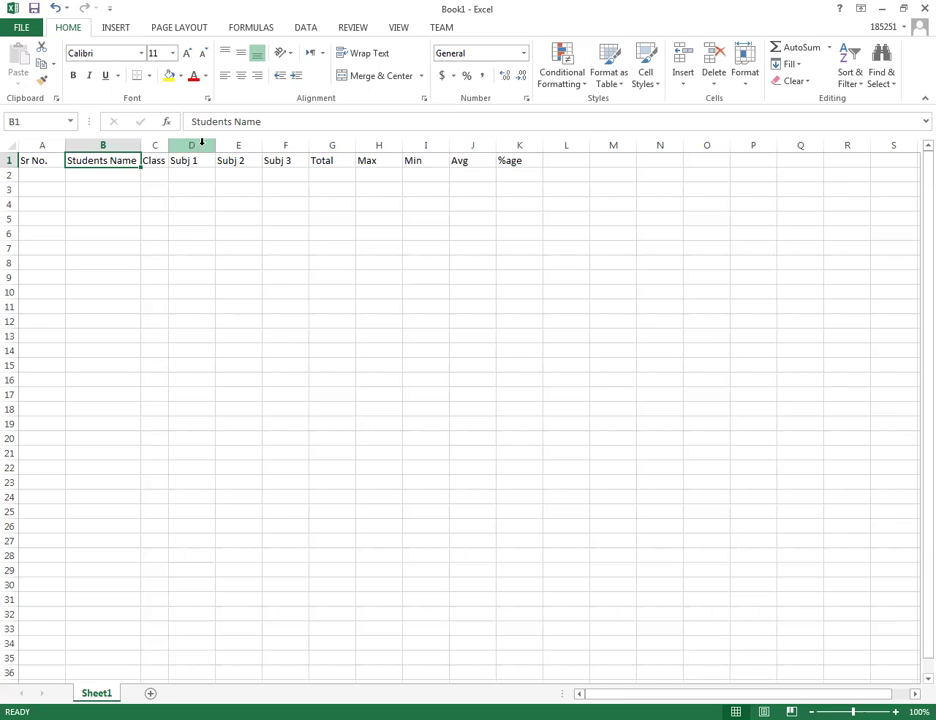
{"action": "double_click", "coordinate": [215, 146]}
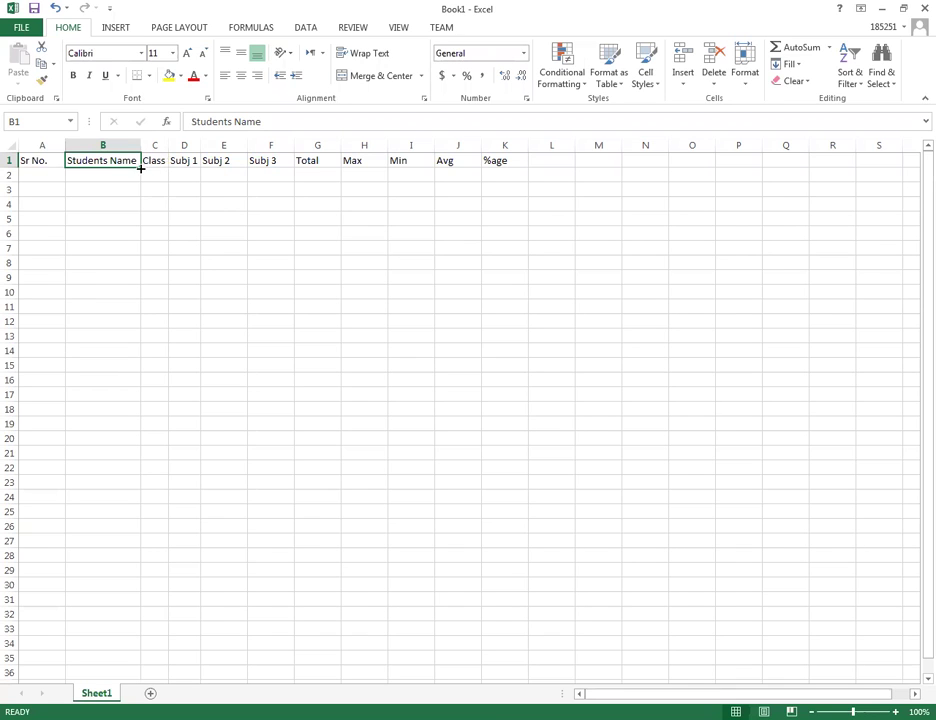
{"action": "left_click_drag", "start_coordinate": [111, 157], "coordinate": [489, 218]}
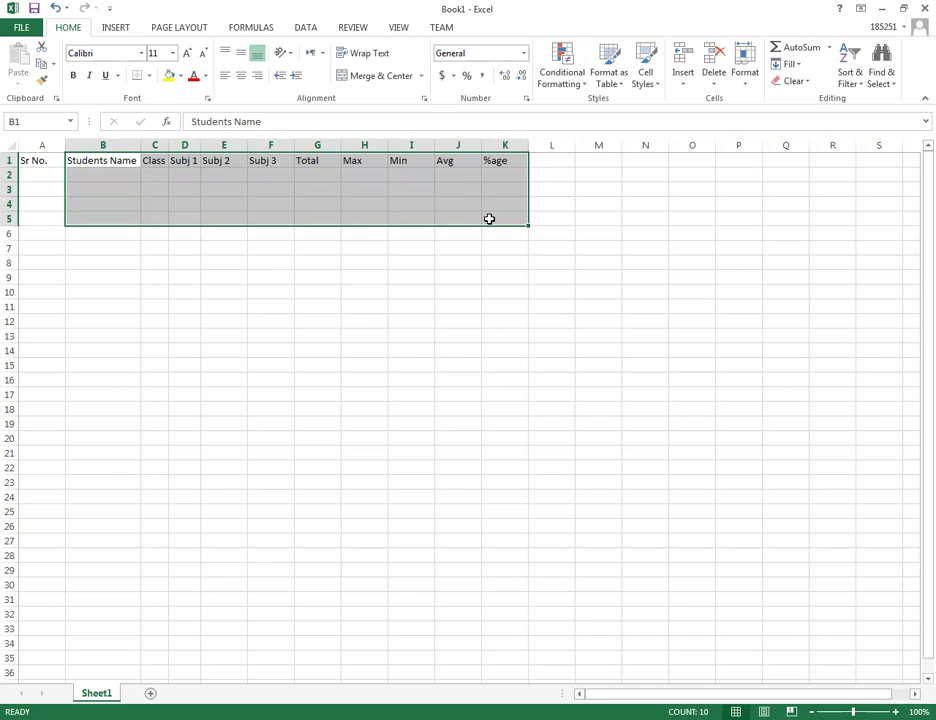
{"action": "double_click", "coordinate": [340, 147]}
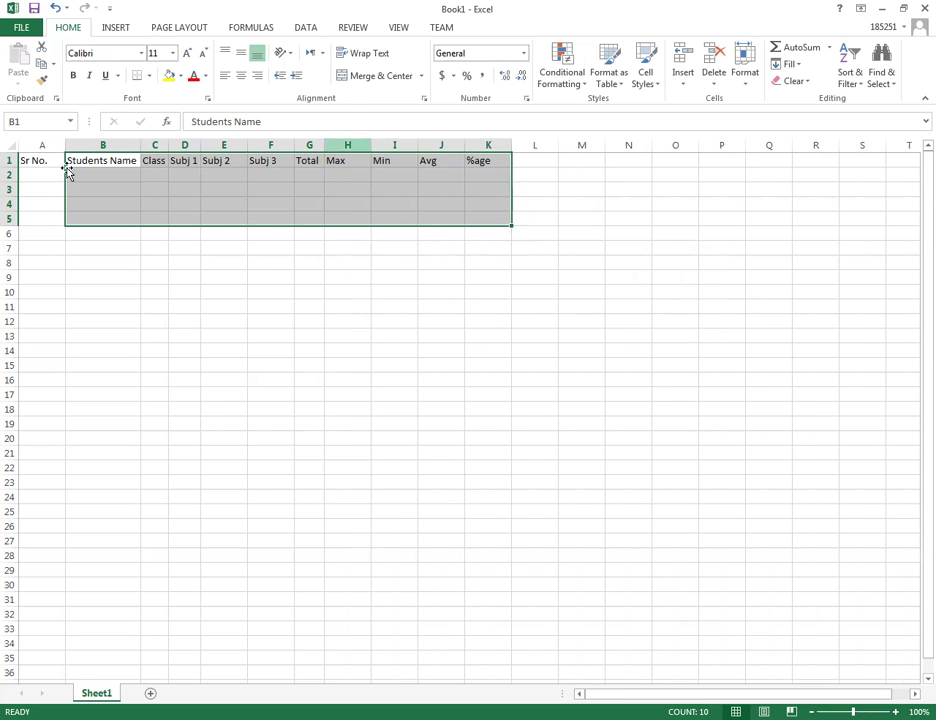
Enter the serial numbers 1, 2 and 3 in cells A2 to A4.
{"action": "left_click_drag", "start_coordinate": [40, 160], "coordinate": [489, 225]}
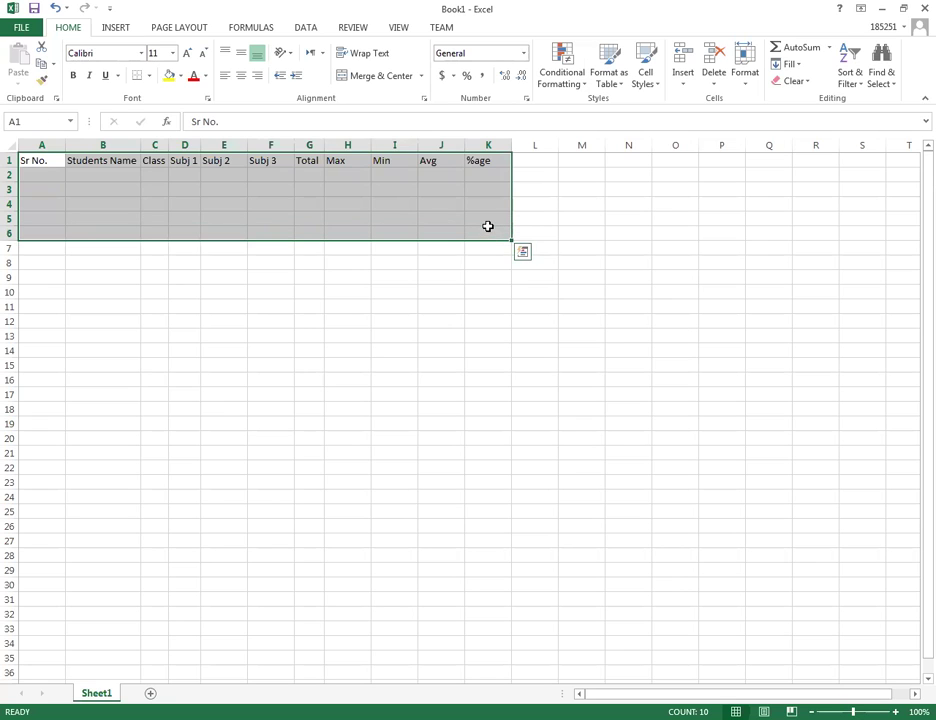
{"action": "left_click", "coordinate": [47, 176]}
{"action": "type", "text": "1"}
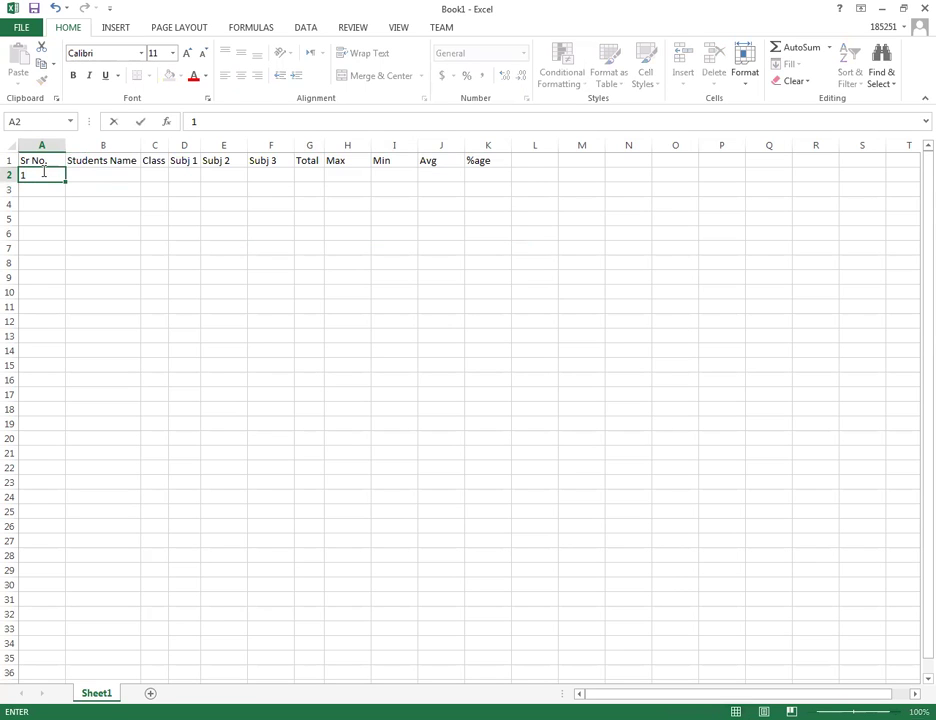
{"action": "key", "text": "Return"}
{"action": "type", "text": "2"}
{"action": "key", "text": "Return"}
{"action": "type", "text": "3"}
{"action": "left_click_drag", "start_coordinate": [56, 161], "coordinate": [508, 197]}
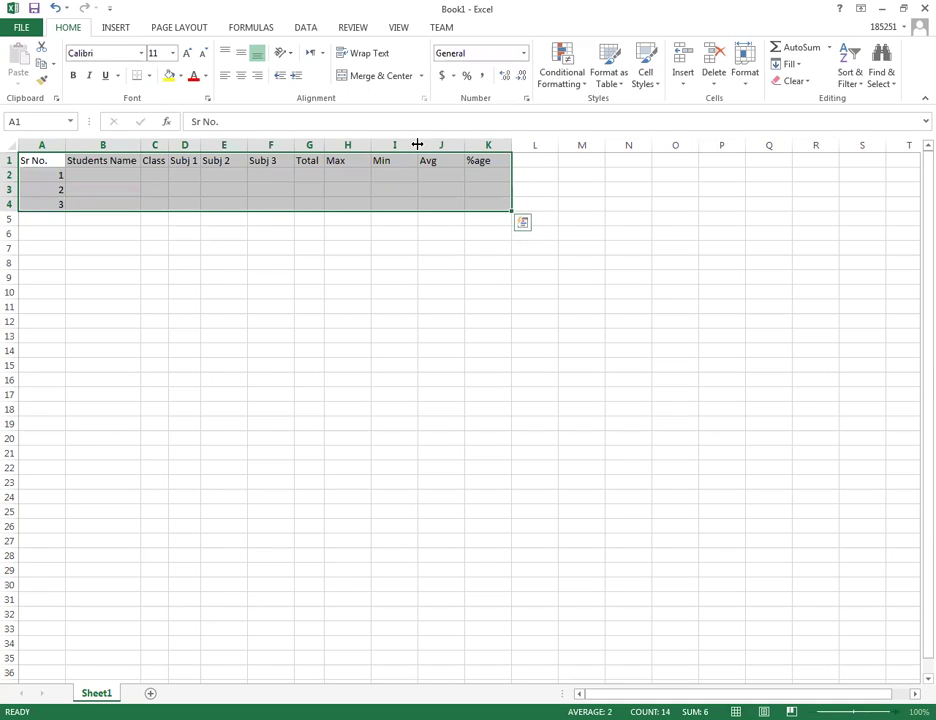
Narrow the Min column to its heading and autofit the width of the Avg column.
{"action": "left_click_drag", "start_coordinate": [417, 145], "coordinate": [394, 145]}
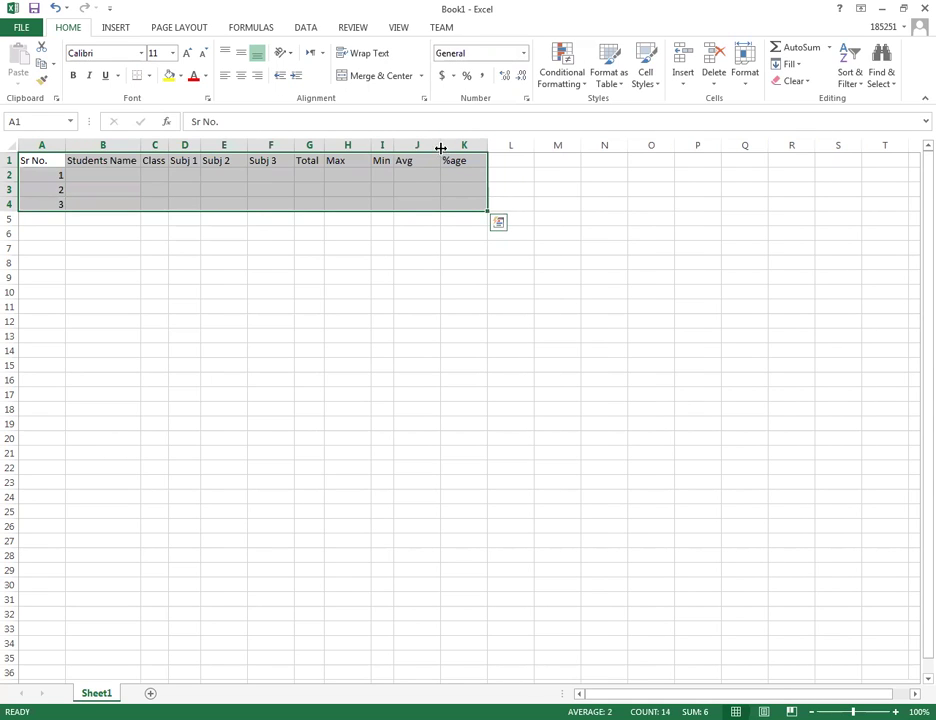
{"action": "double_click", "coordinate": [439, 146]}
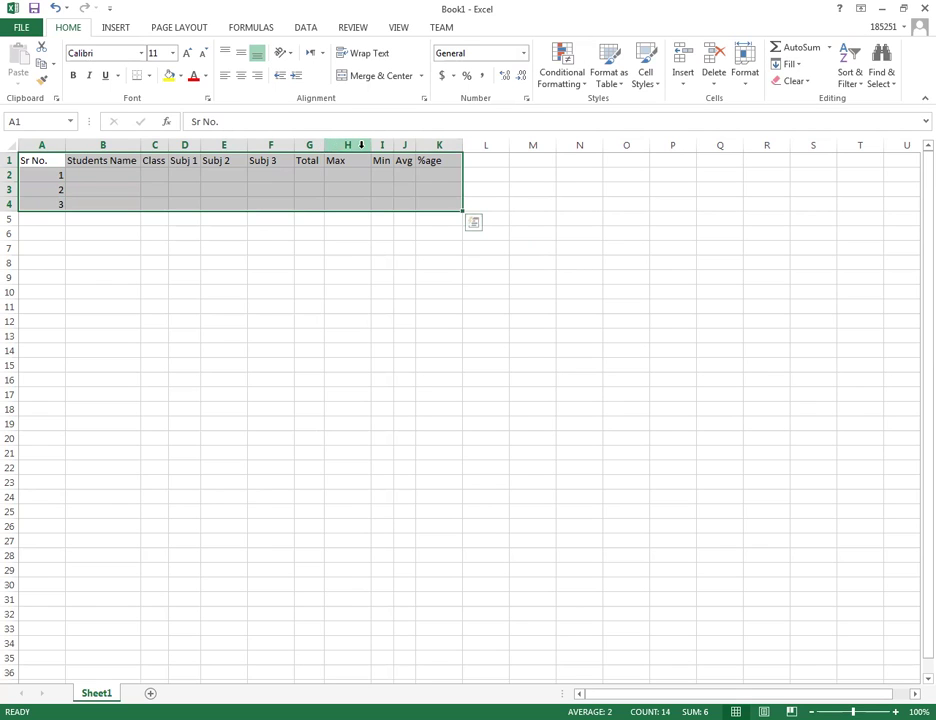
Autofit the width of the Max column and undo the change.
{"action": "key", "text": "alt"}
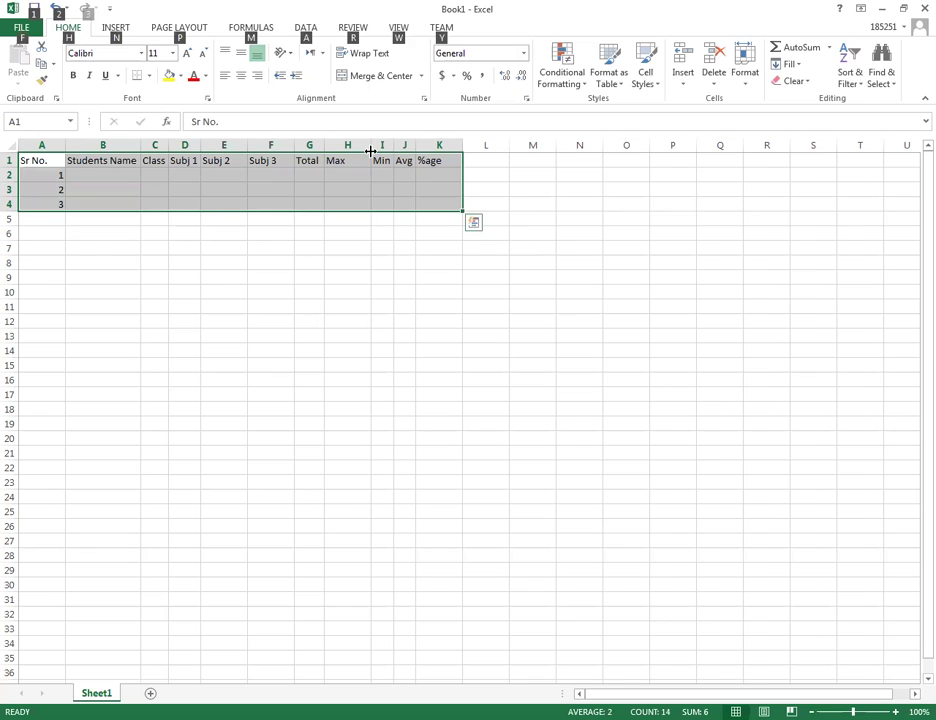
{"action": "double_click", "coordinate": [370, 150]}
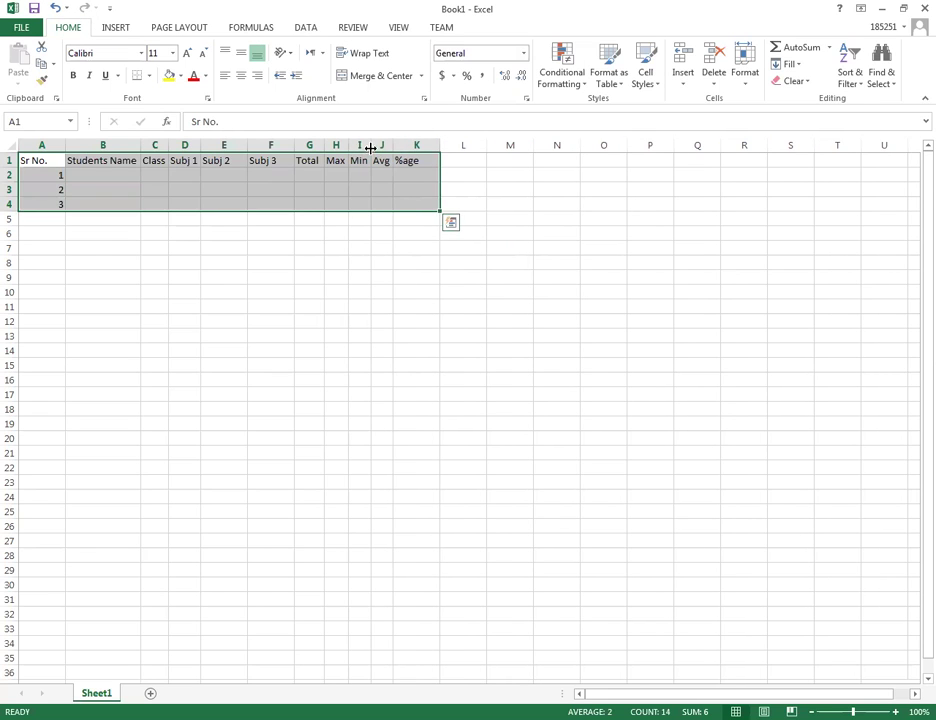
{"action": "key", "text": "ctrl+z"}
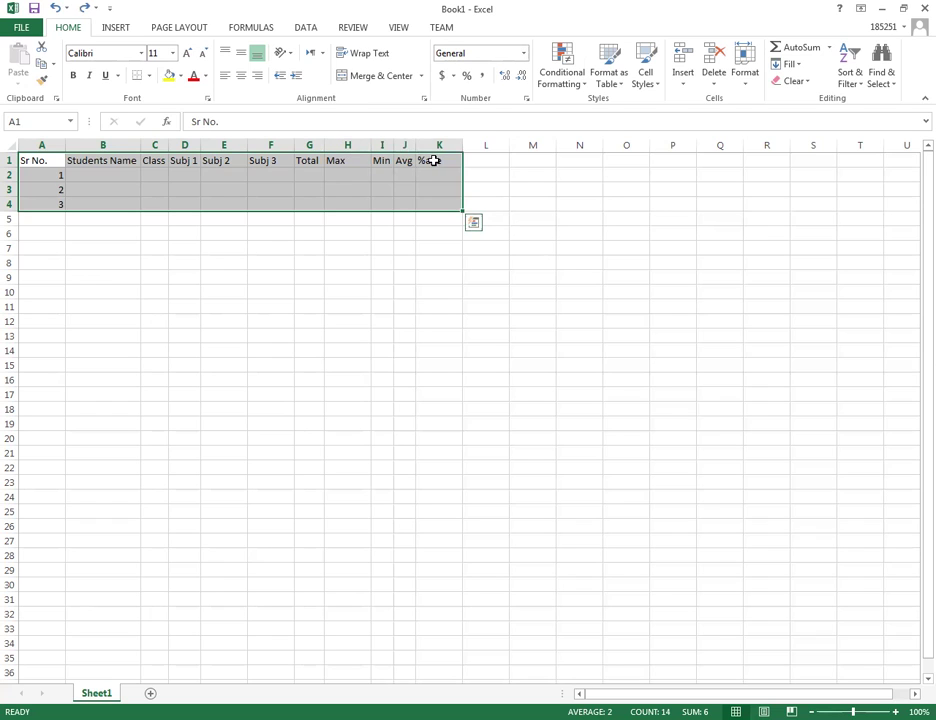
{"action": "left_click", "coordinate": [305, 246]}
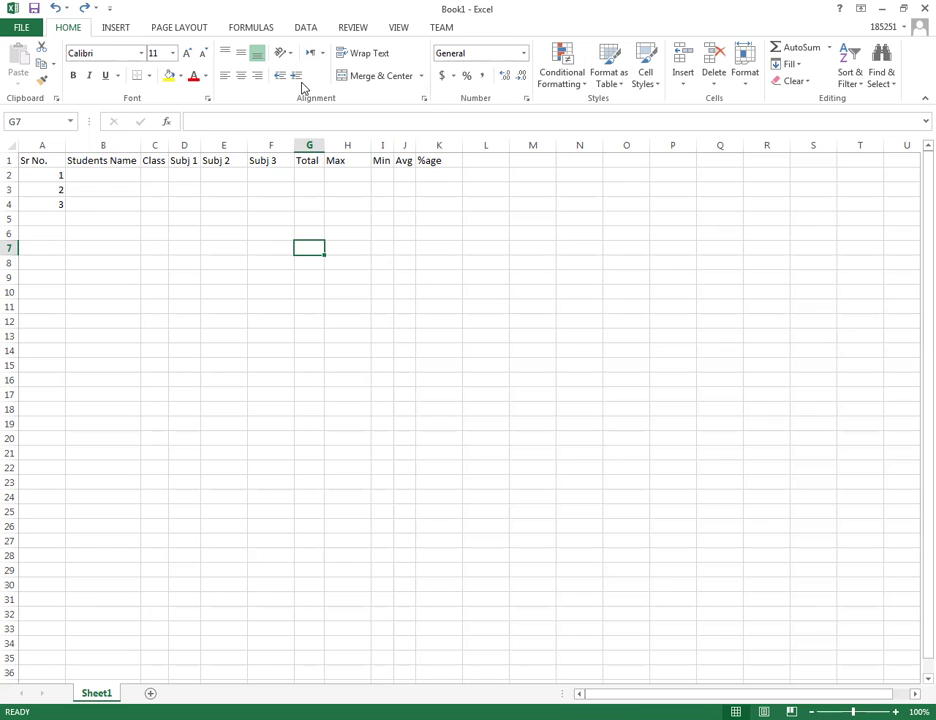
{"action": "left_click", "coordinate": [434, 362]}
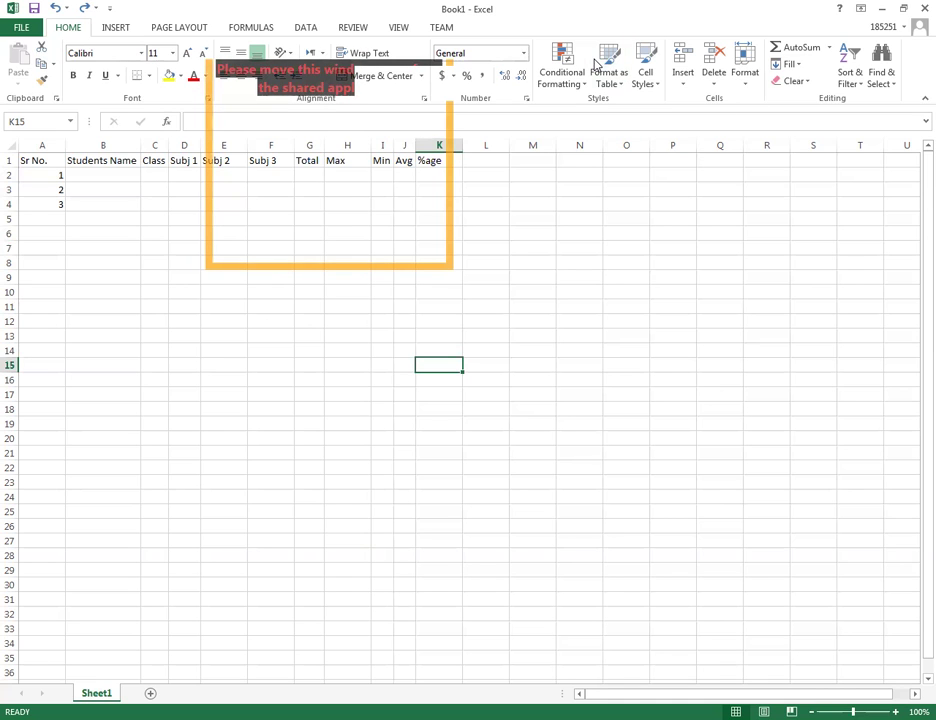
{"action": "left_click", "coordinate": [533, 209]}
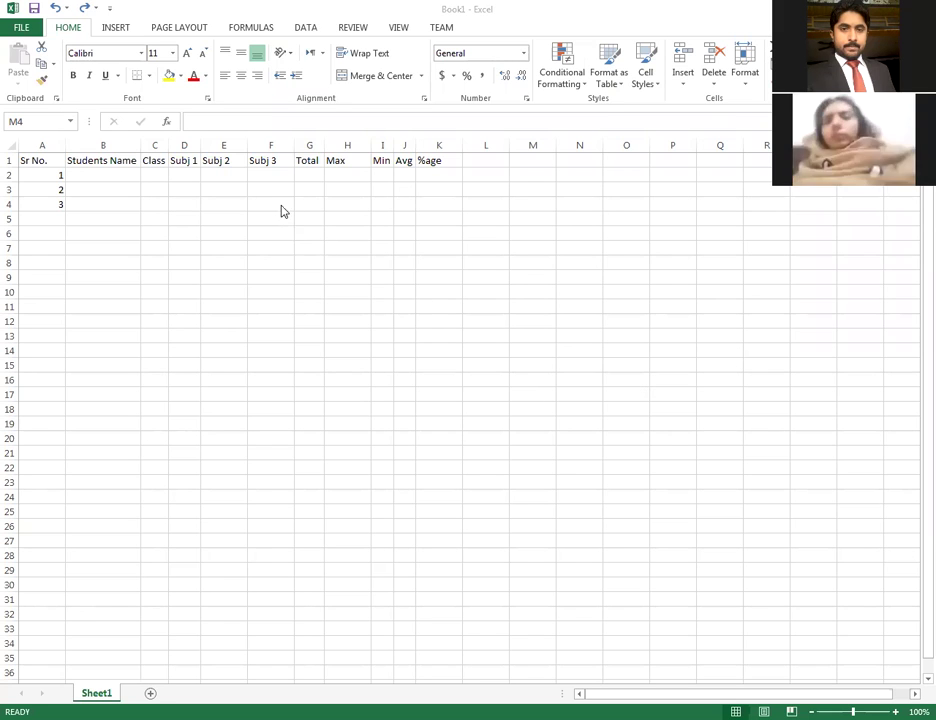
Widen the Class and Subj 1 columns, and shrink both back to fit their headings.
{"action": "left_click", "coordinate": [168, 147]}
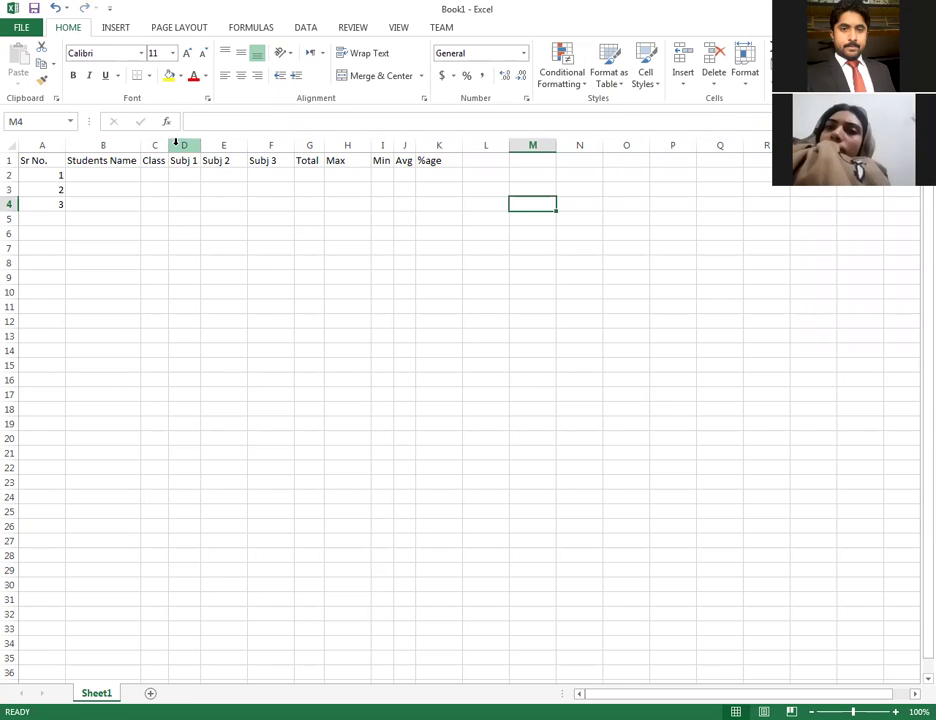
{"action": "left_click_drag", "start_coordinate": [166, 148], "coordinate": [227, 149]}
{"action": "left_click_drag", "start_coordinate": [337, 160], "coordinate": [335, 160]}
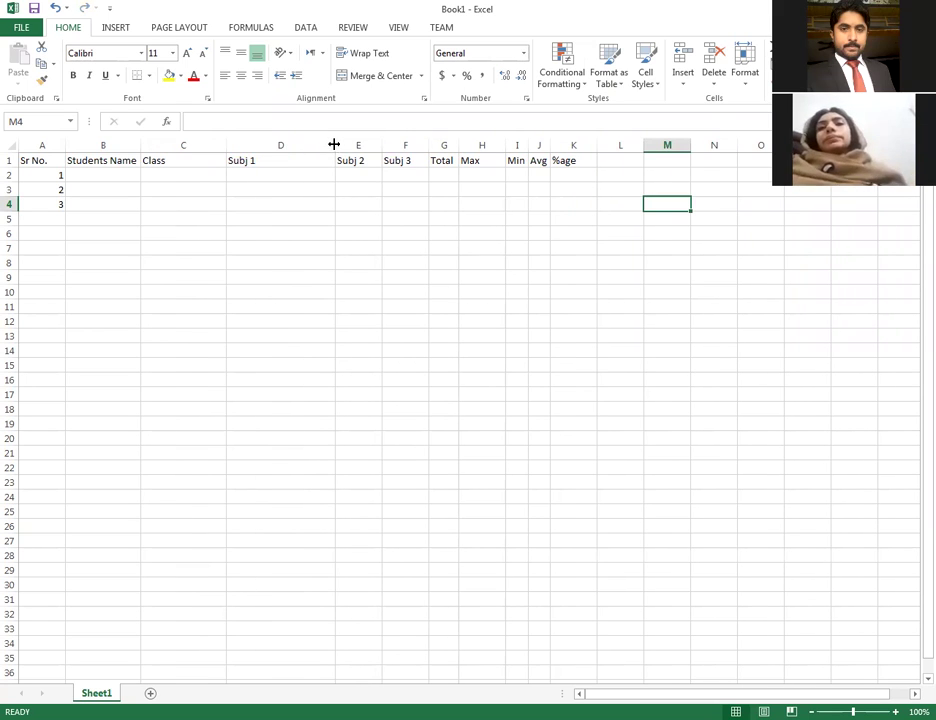
{"action": "left_click_drag", "start_coordinate": [334, 145], "coordinate": [258, 145]}
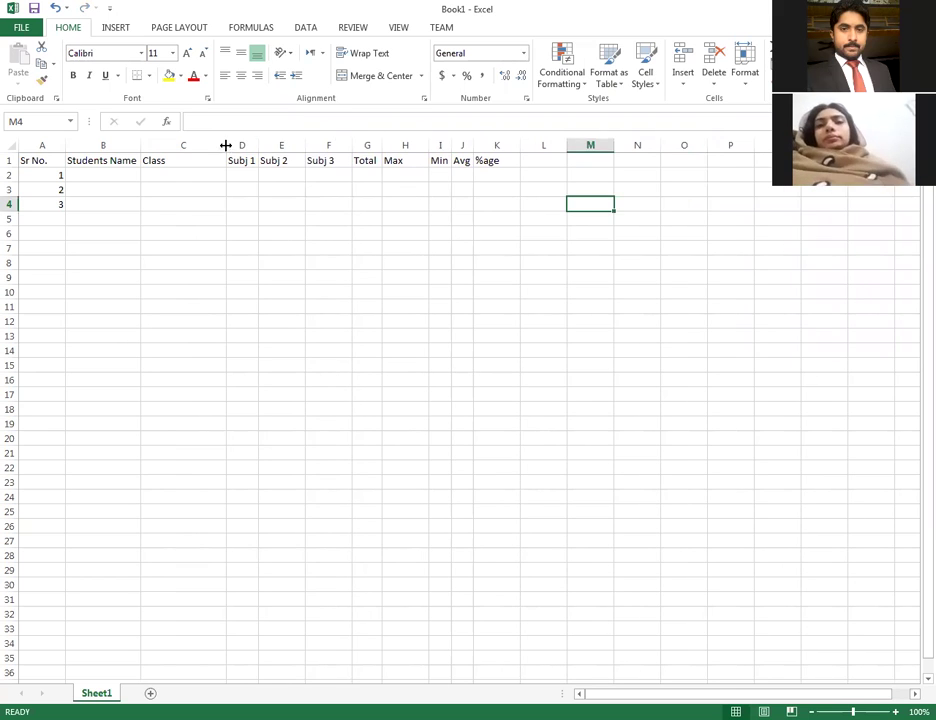
{"action": "double_click", "coordinate": [226, 145]}
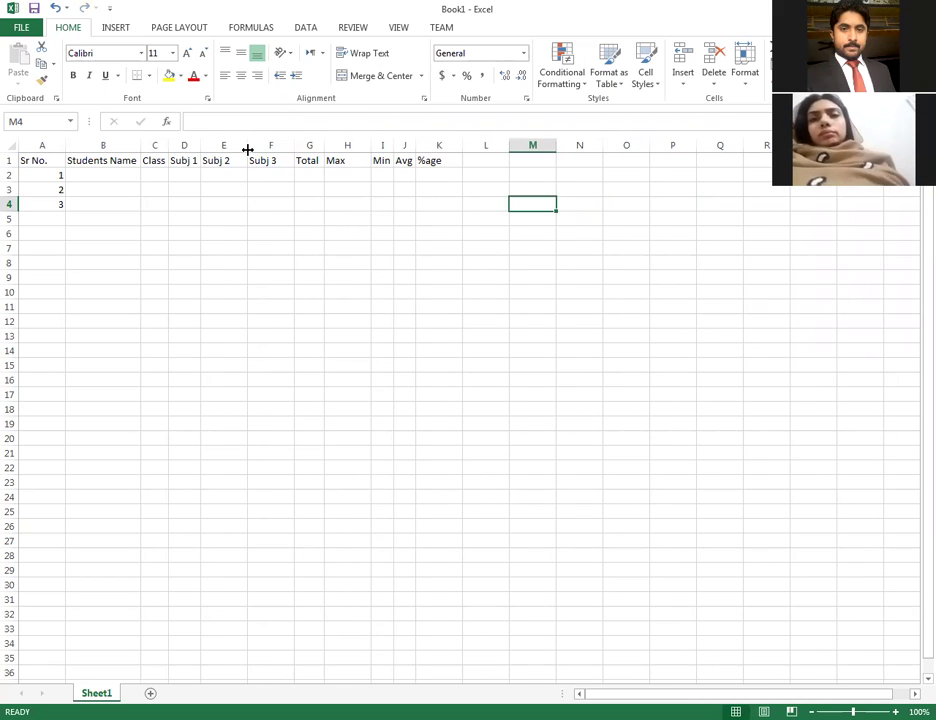
Autofit the widths of the Subj 2, Subj 3 and Max columns to their headings.
{"action": "double_click", "coordinate": [247, 149]}
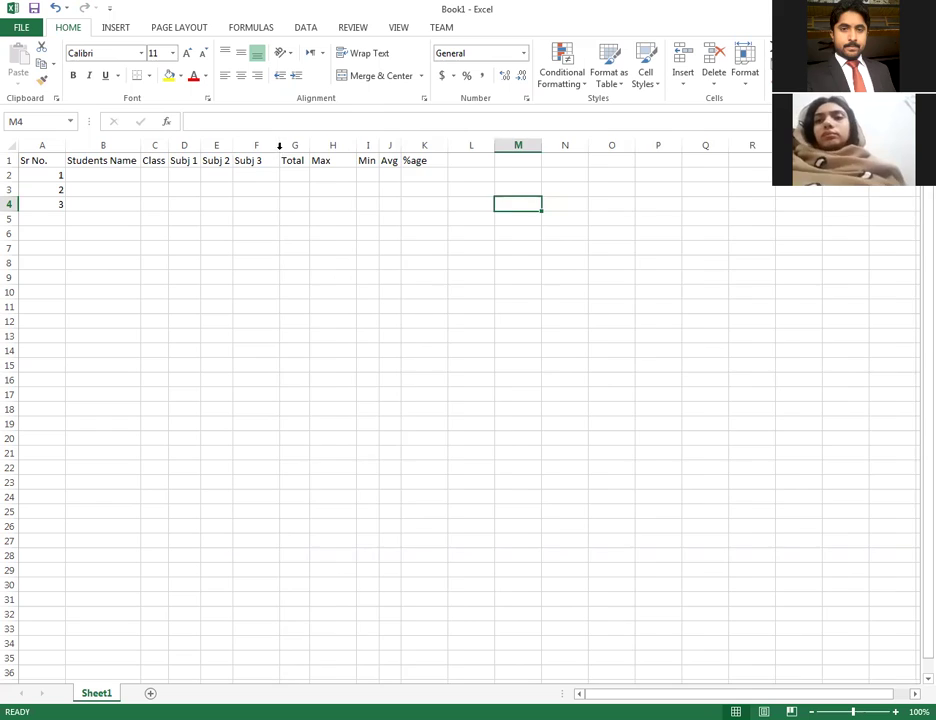
{"action": "double_click", "coordinate": [279, 145]}
{"action": "double_click", "coordinate": [340, 146]}
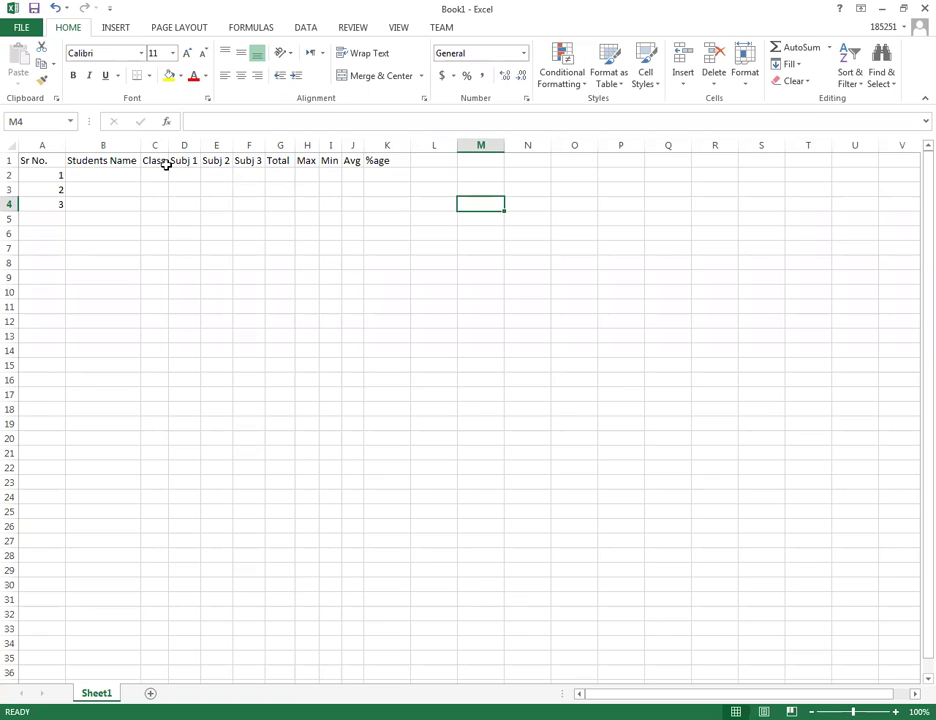
Widen the Students Name column manually, and autofit it back to its heading.
{"action": "left_click", "coordinate": [92, 165]}
{"action": "left_click", "coordinate": [111, 143]}
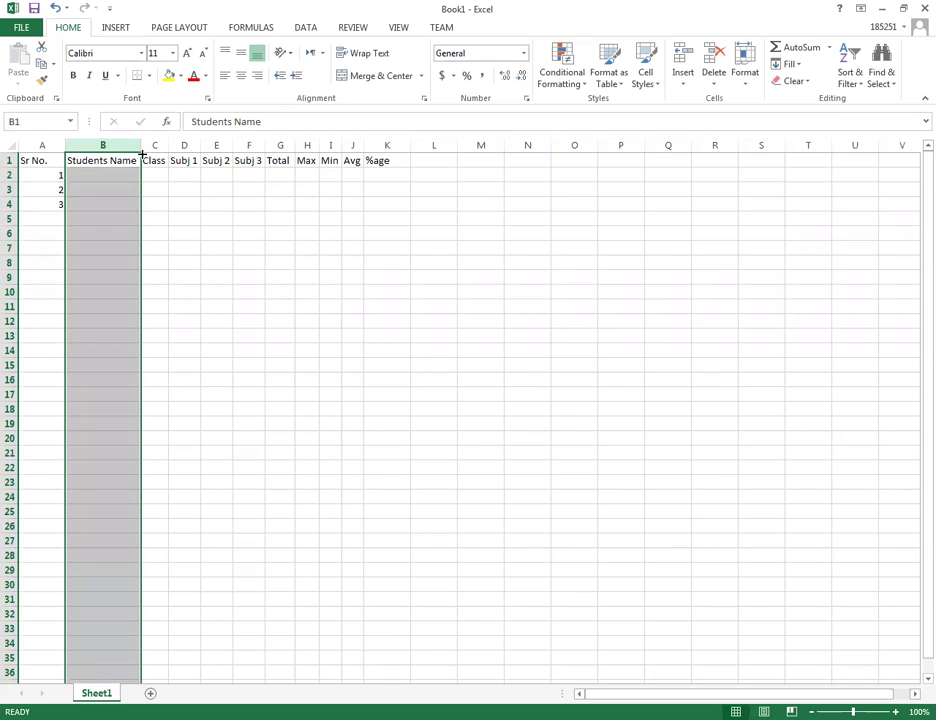
{"action": "left_click_drag", "start_coordinate": [141, 147], "coordinate": [321, 160]}
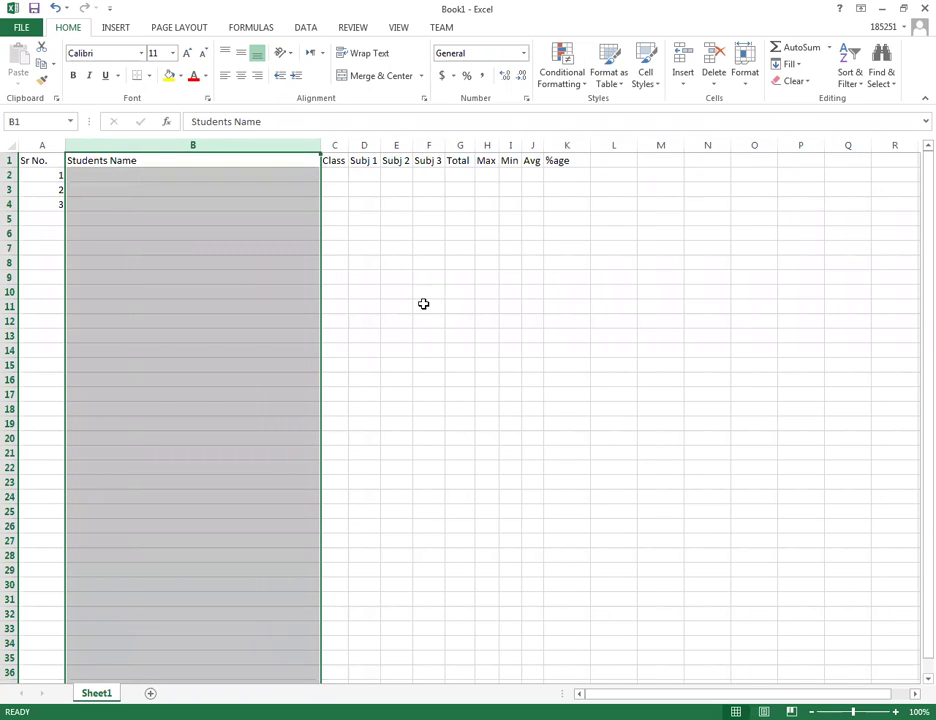
{"action": "left_click", "coordinate": [388, 245]}
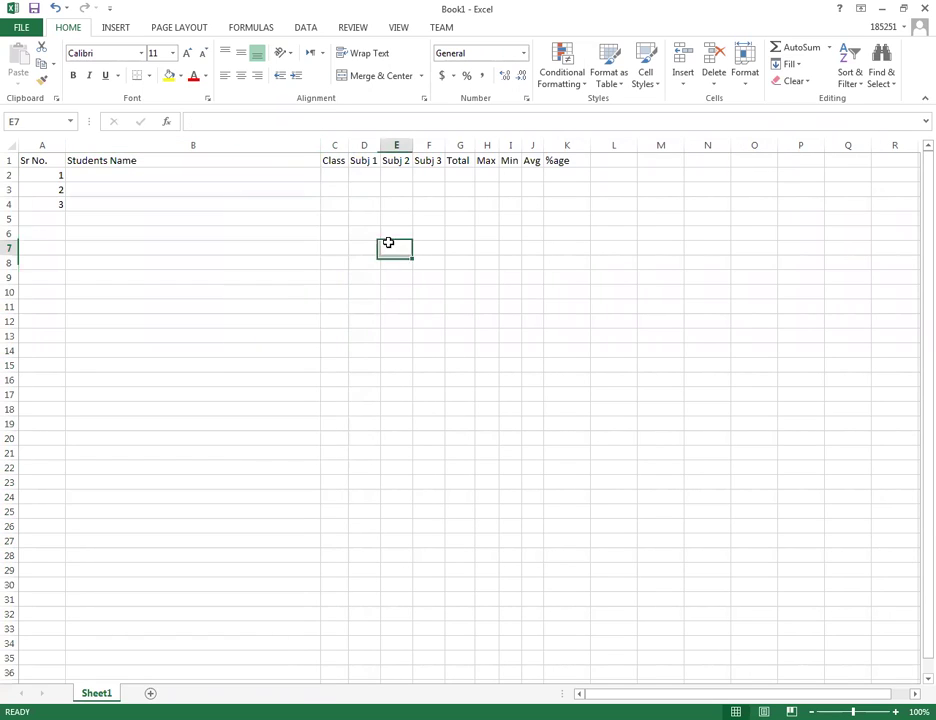
{"action": "double_click", "coordinate": [319, 145]}
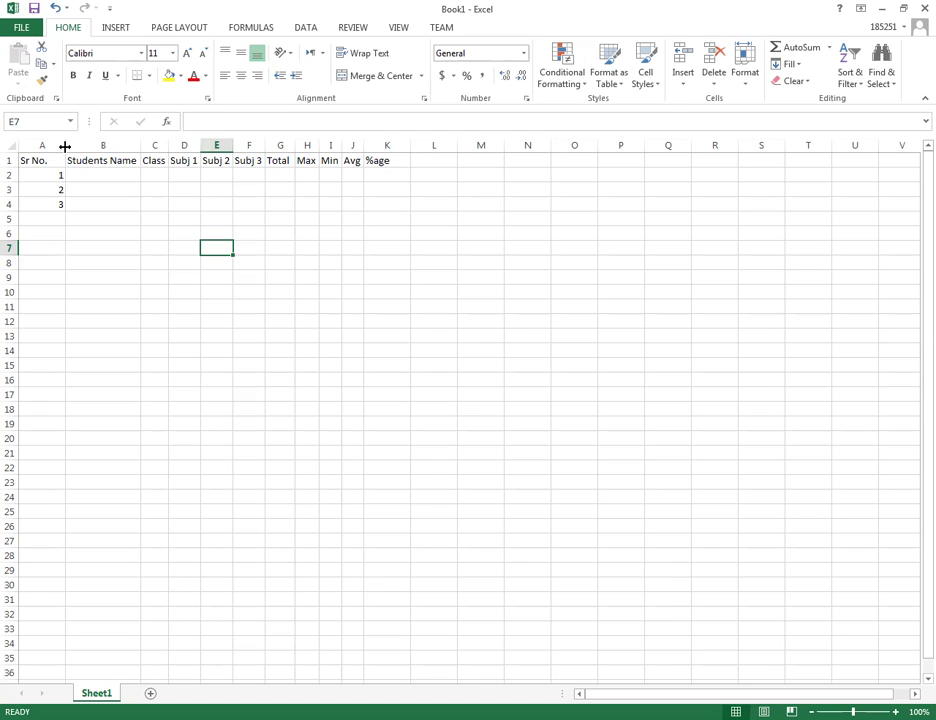
Autofit the width of the Sr No. column to its heading.
{"action": "double_click", "coordinate": [64, 147]}
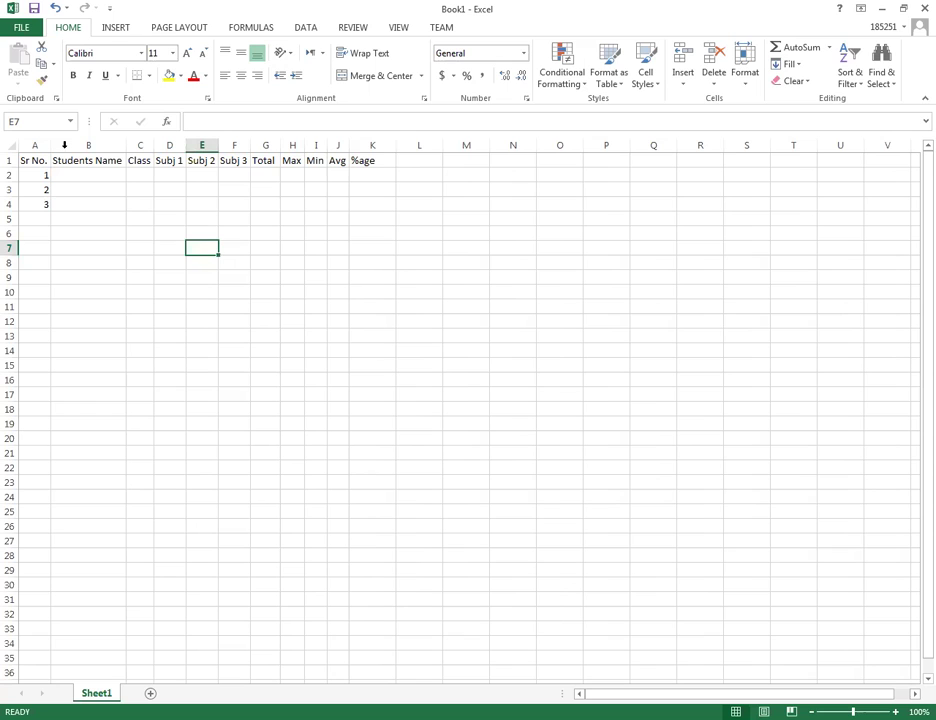
{"action": "left_click", "coordinate": [64, 145]}
{"action": "left_click", "coordinate": [42, 173]}
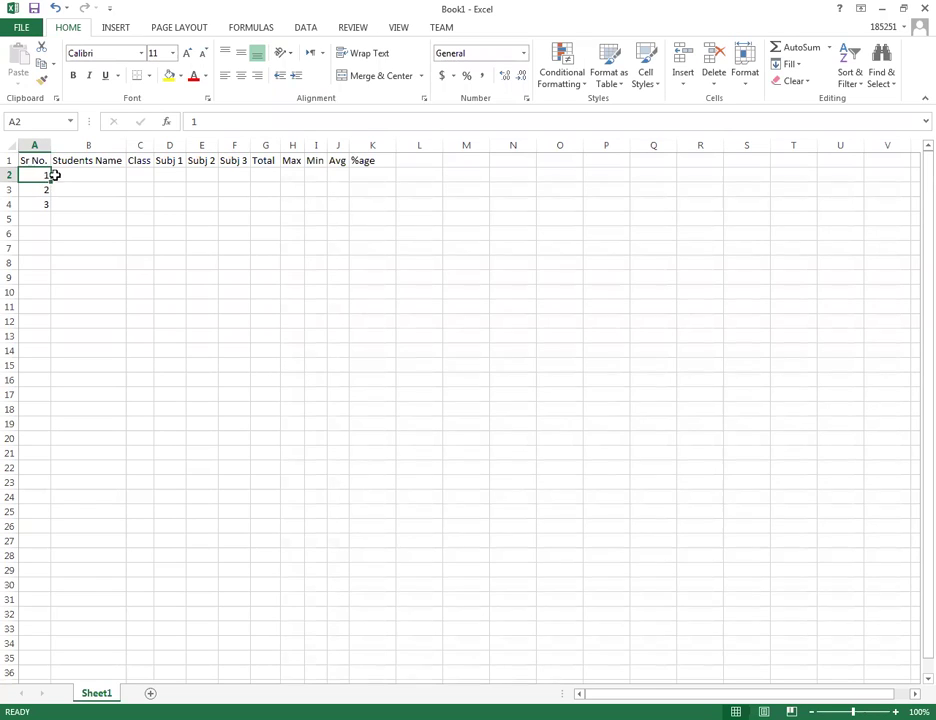
{"action": "left_click", "coordinate": [53, 203]}
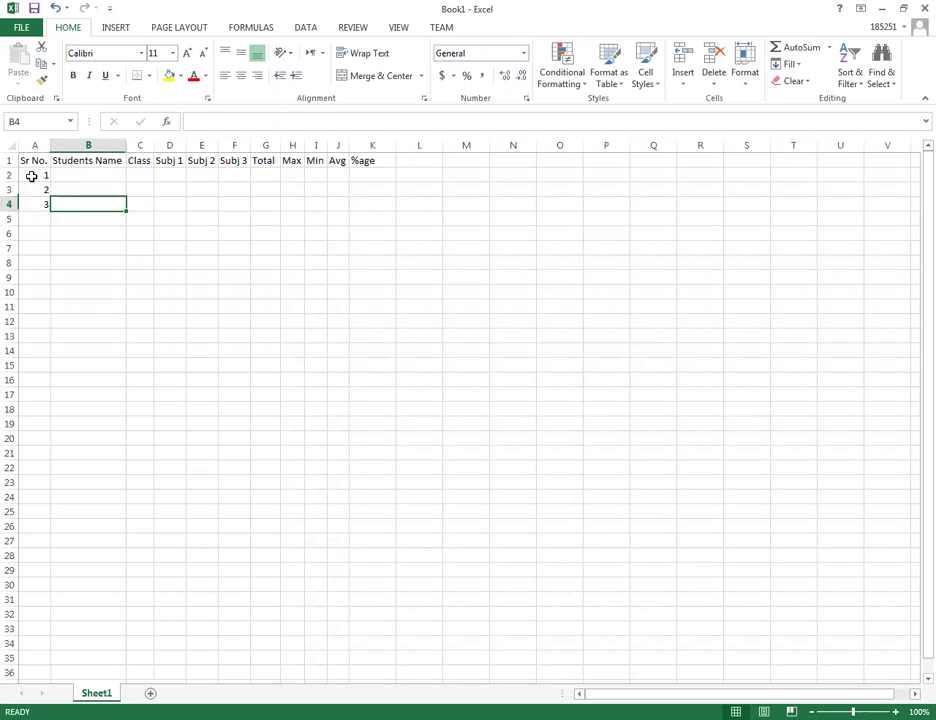
Fill the serial number series from A2:A3 down to A36, and undo the fill.
{"action": "mouse_move", "coordinate": [29, 174]}
{"action": "left_mouse_down"}
{"action": "mouse_move", "coordinate": [46, 200]}
{"action": "mouse_move", "coordinate": [54, 179]}
{"action": "mouse_move", "coordinate": [27, 188]}
{"action": "left_mouse_up"}
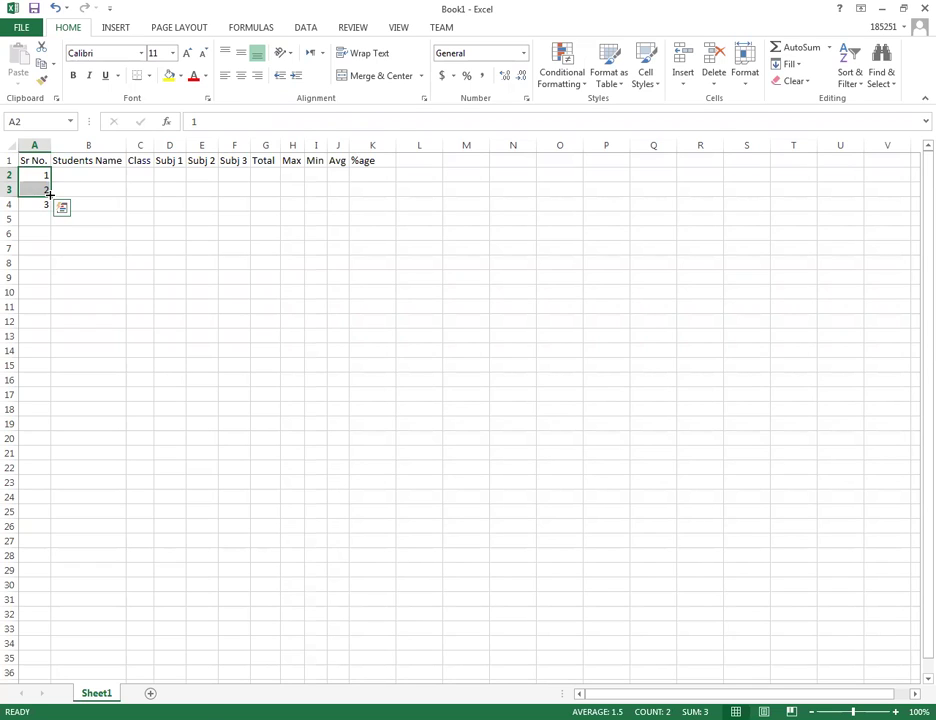
{"action": "left_click_drag", "start_coordinate": [50, 196], "coordinate": [51, 325]}
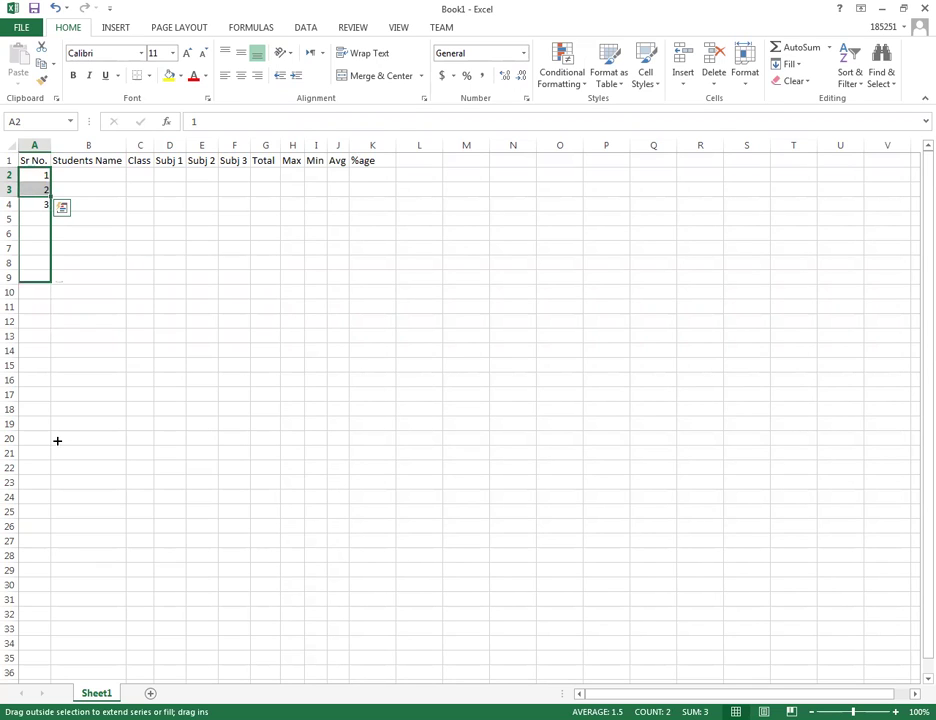
{"action": "left_click_drag", "start_coordinate": [57, 651], "coordinate": [55, 675]}
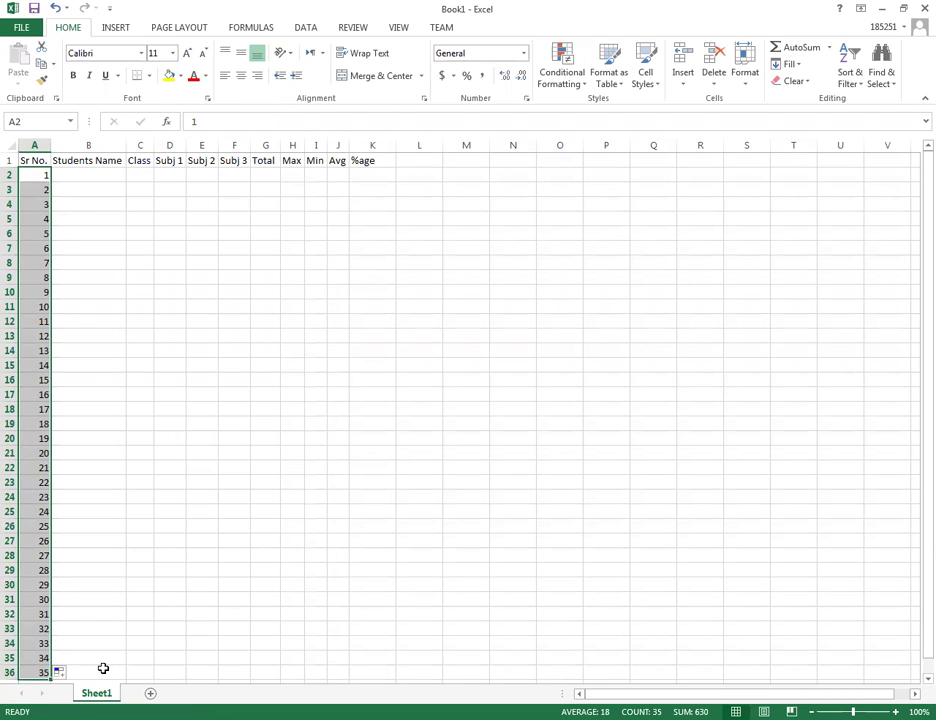
{"action": "key", "text": "ctrl+z"}
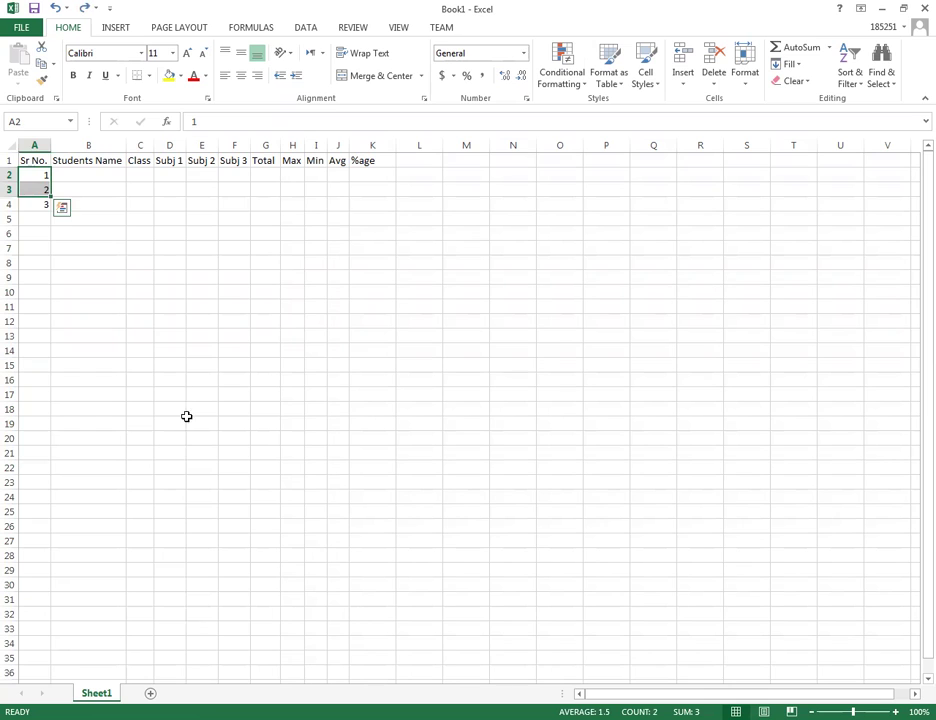
{"action": "left_click", "coordinate": [170, 335]}
Clear the serial numbers 2 and 3 from cells A3 and A4.
{"action": "left_click_drag", "start_coordinate": [43, 196], "coordinate": [43, 202]}
{"action": "key", "text": "Delete"}
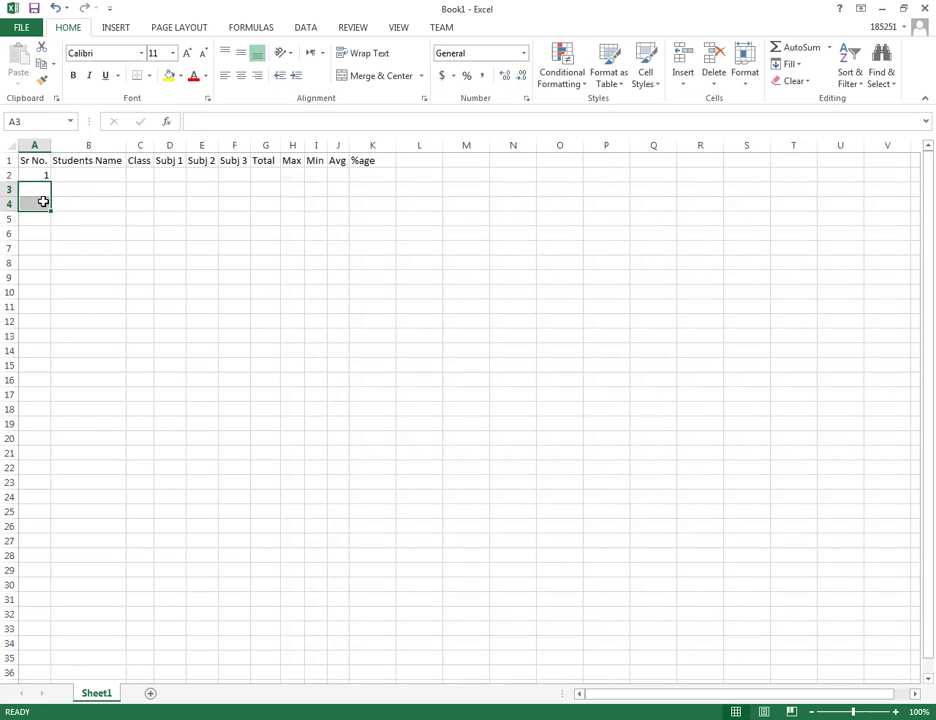
{"action": "left_click", "coordinate": [138, 265]}
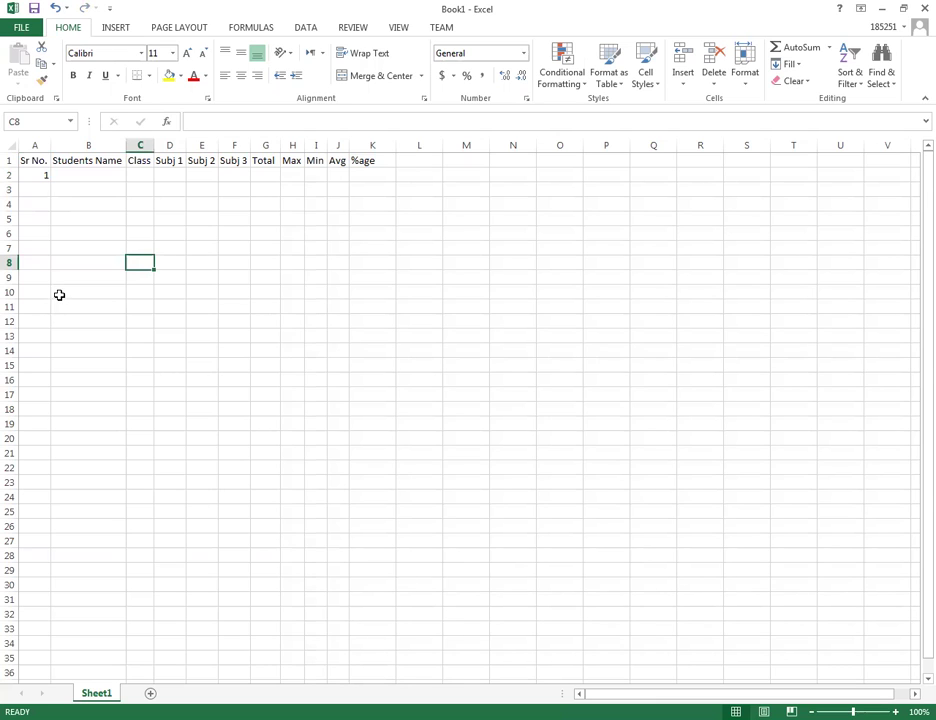
Fill cell A2 alone down to A27, and undo the fill.
{"action": "left_click", "coordinate": [36, 176]}
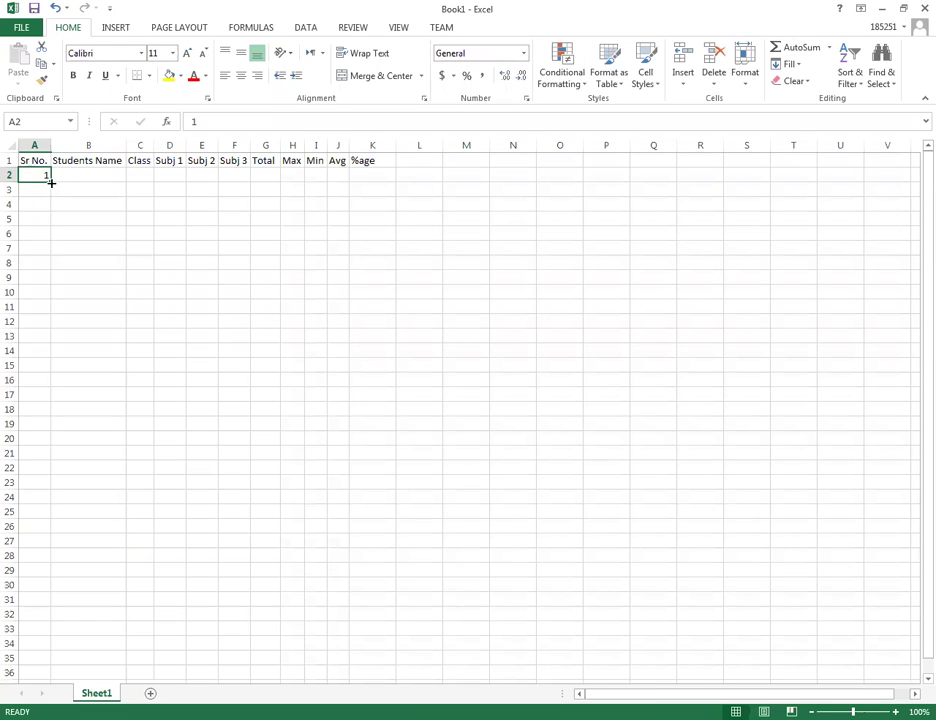
{"action": "left_click_drag", "start_coordinate": [50, 182], "coordinate": [44, 549]}
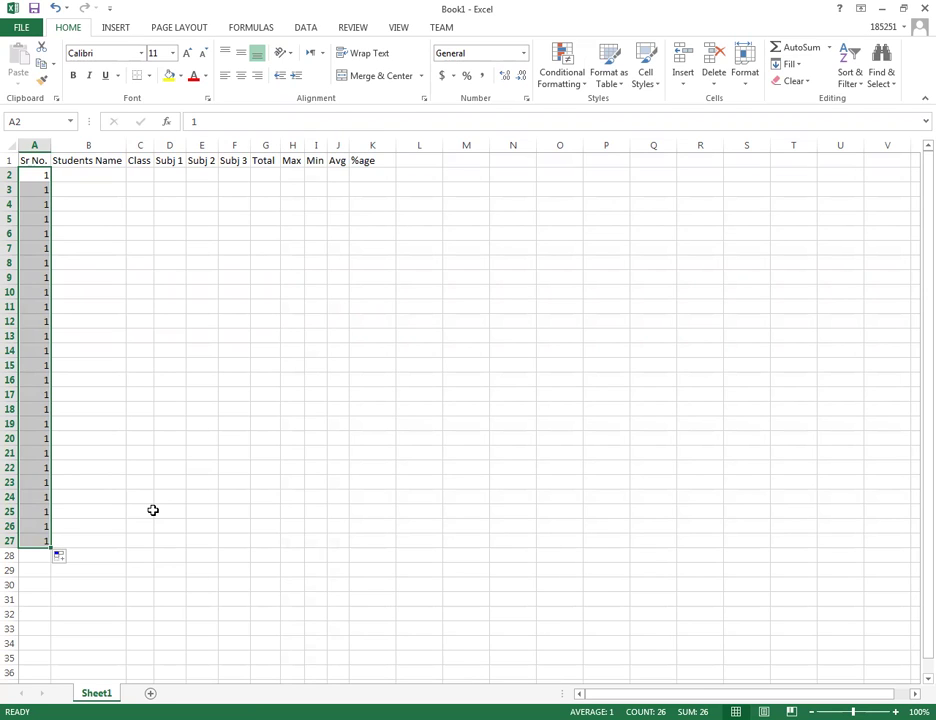
{"action": "key", "text": "ctrl+z"}
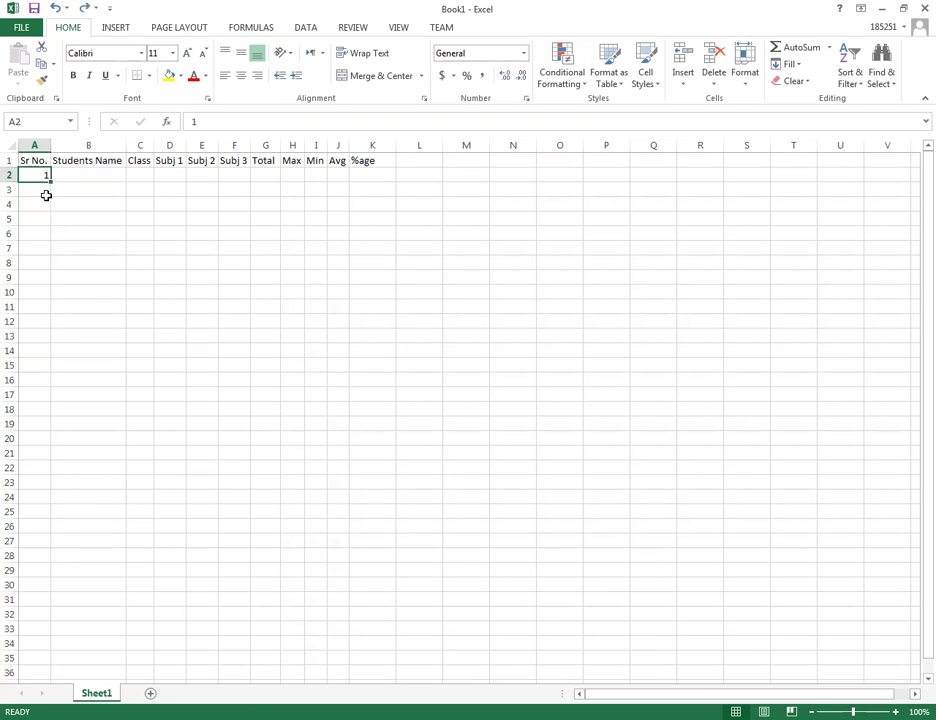
Enter 2 in cell A3 and fill the series from A2:A3 down to A28.
{"action": "left_click", "coordinate": [40, 190]}
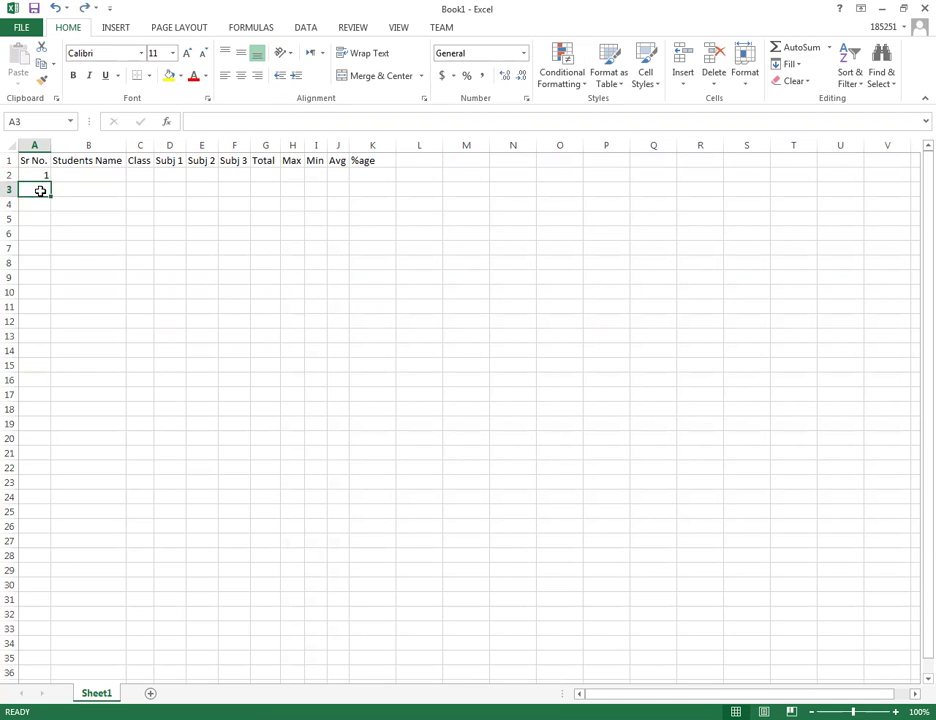
{"action": "type", "text": "2"}
{"action": "left_click", "coordinate": [88, 264]}
{"action": "left_click_drag", "start_coordinate": [31, 175], "coordinate": [51, 562]}
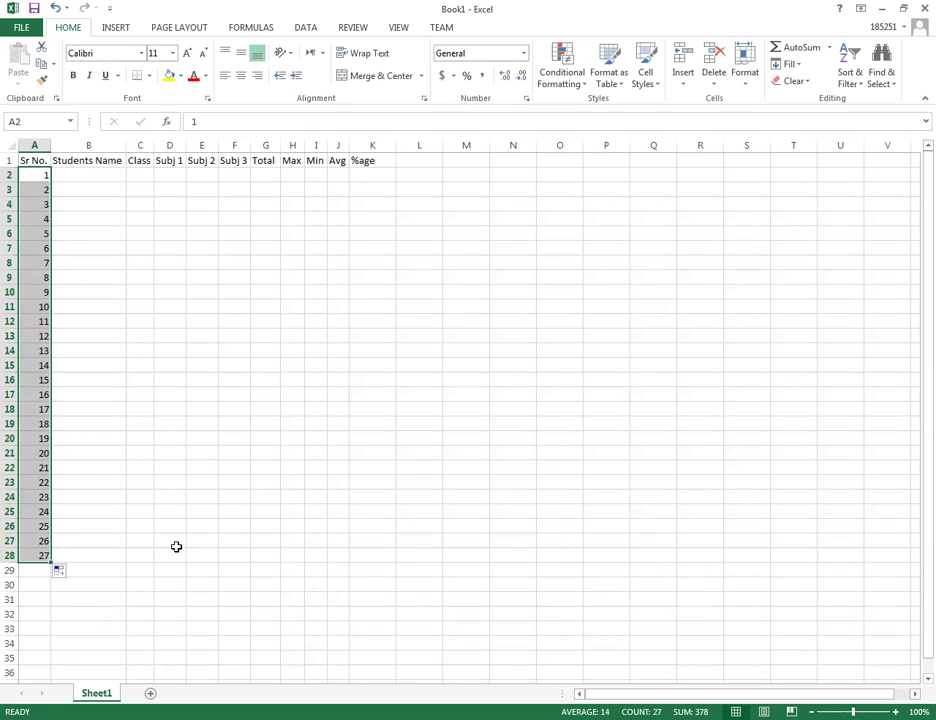
Undo the last fill of the serial number series in column A.
{"action": "key", "text": "ctrl+z"}
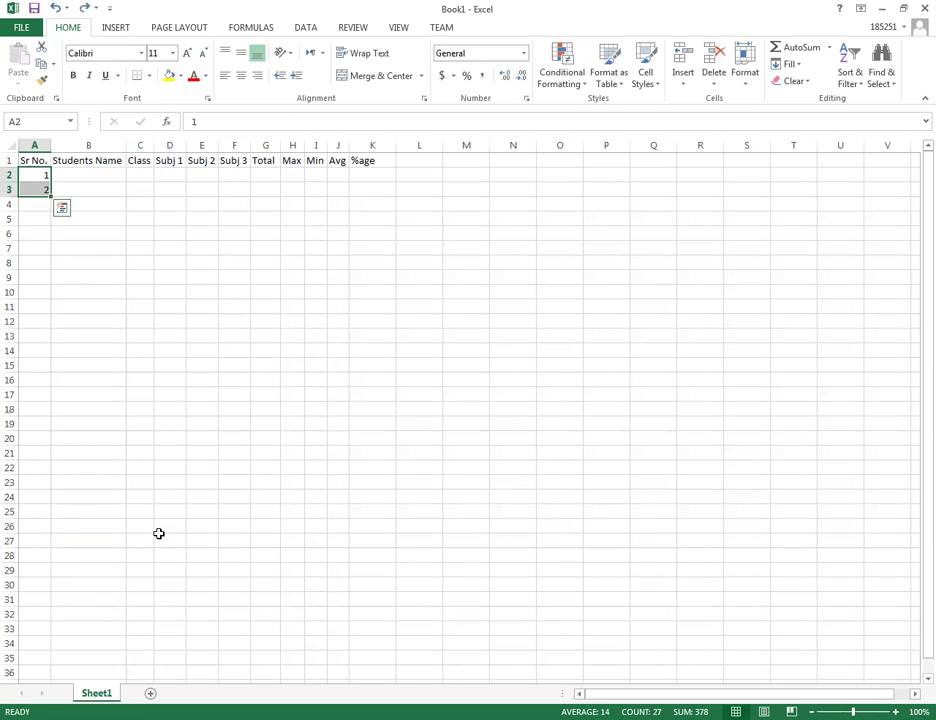
{"action": "left_click", "coordinate": [113, 349]}
Enter 5 in cell A3 and 9 in cell A4 of the serial number column.
{"action": "left_click", "coordinate": [48, 189]}
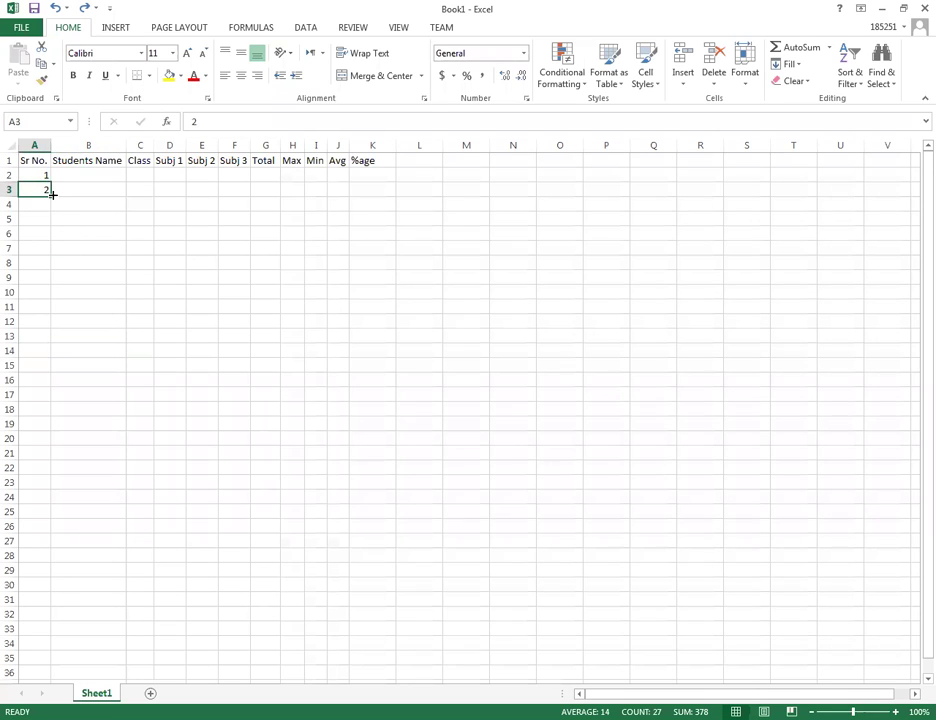
{"action": "type", "text": "5"}
{"action": "key", "text": "Return"}
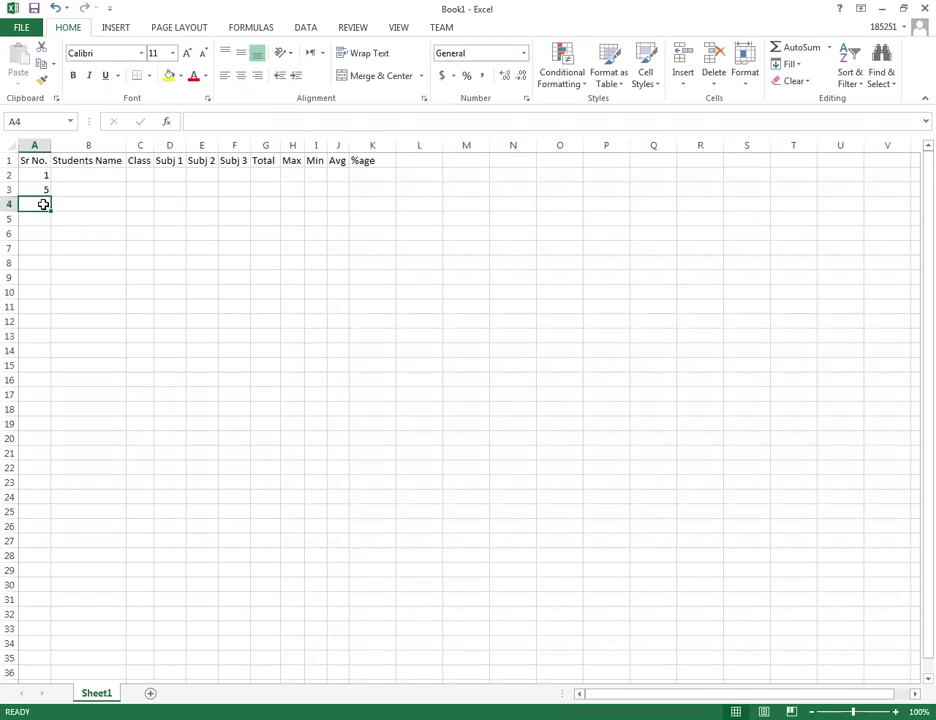
{"action": "type", "text": "9"}
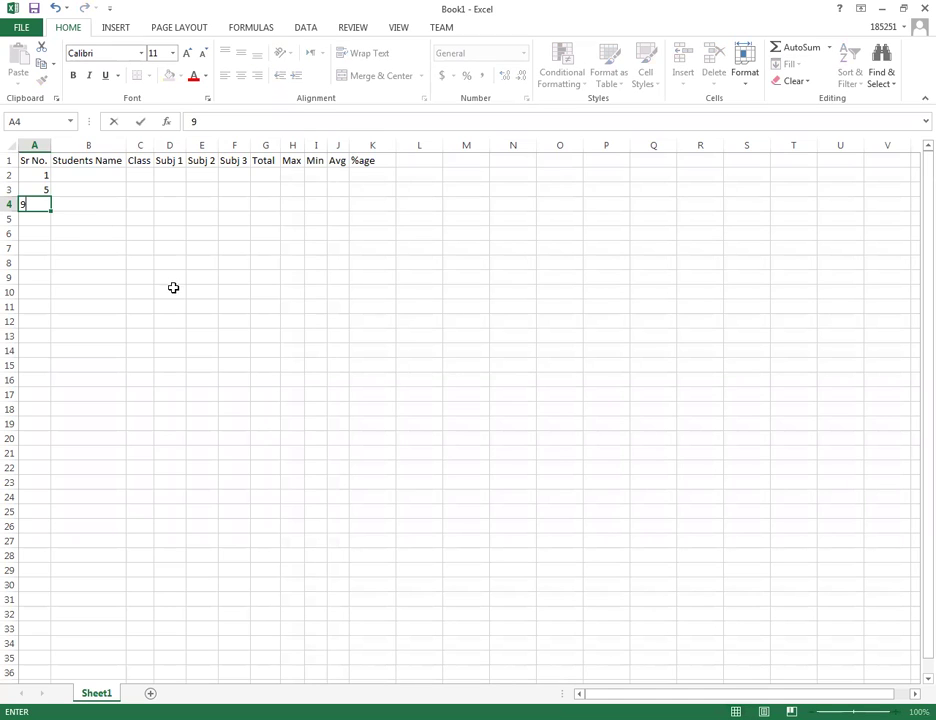
{"action": "left_click", "coordinate": [120, 303]}
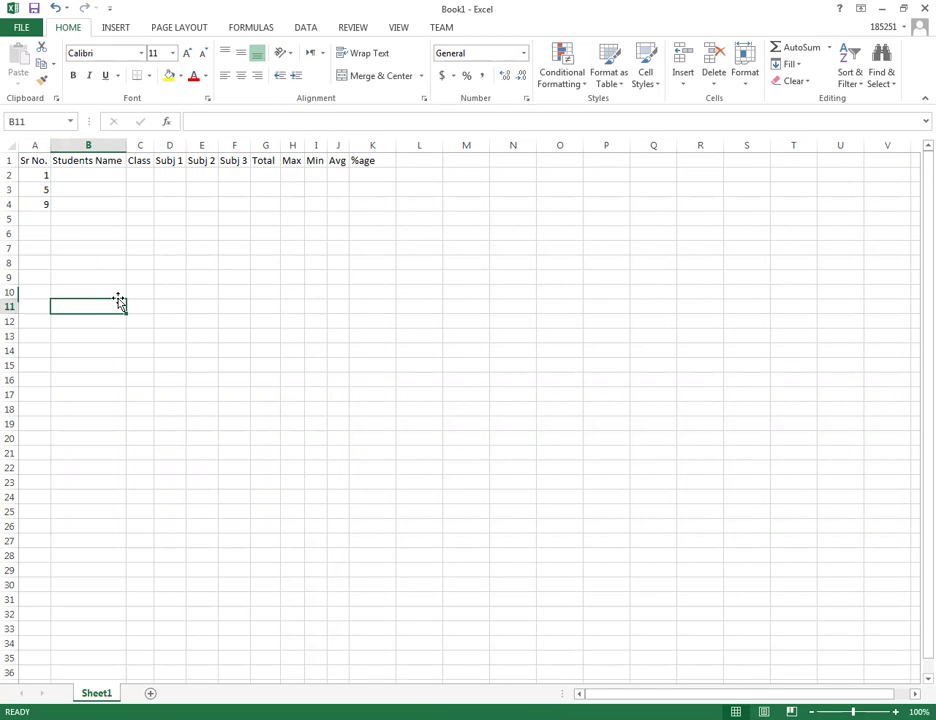
Fill the series from A2:A4 down to A22, and undo the fill.
{"action": "left_click_drag", "start_coordinate": [36, 178], "coordinate": [56, 473]}
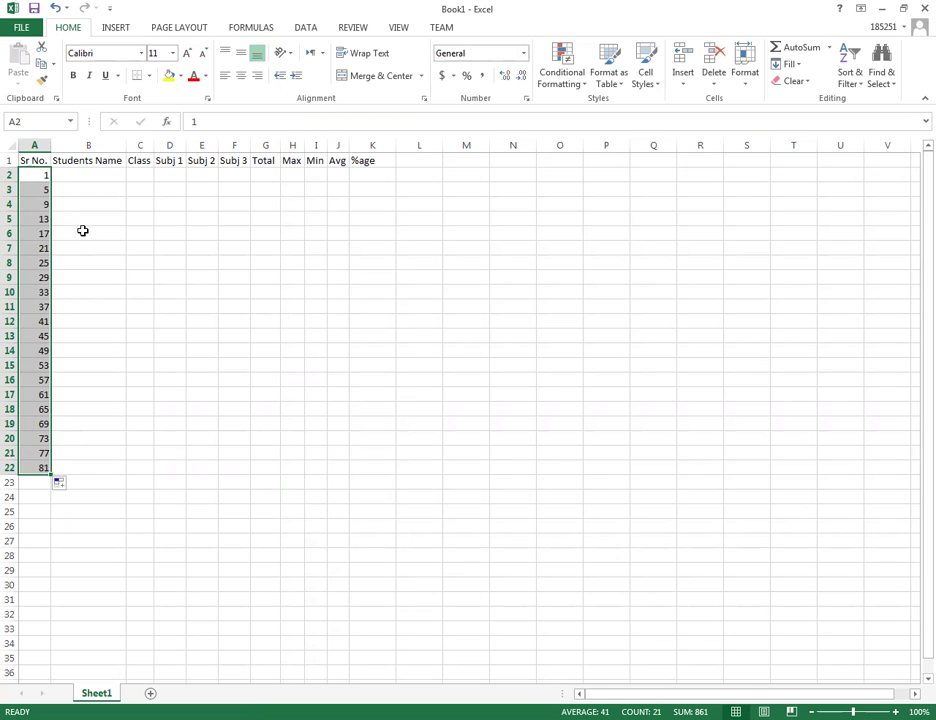
{"action": "key", "text": "ctrl+z"}
Enter 2 in cell A3 and fill the serial number series from A2:A3 down to A6.
{"action": "left_click", "coordinate": [44, 200]}
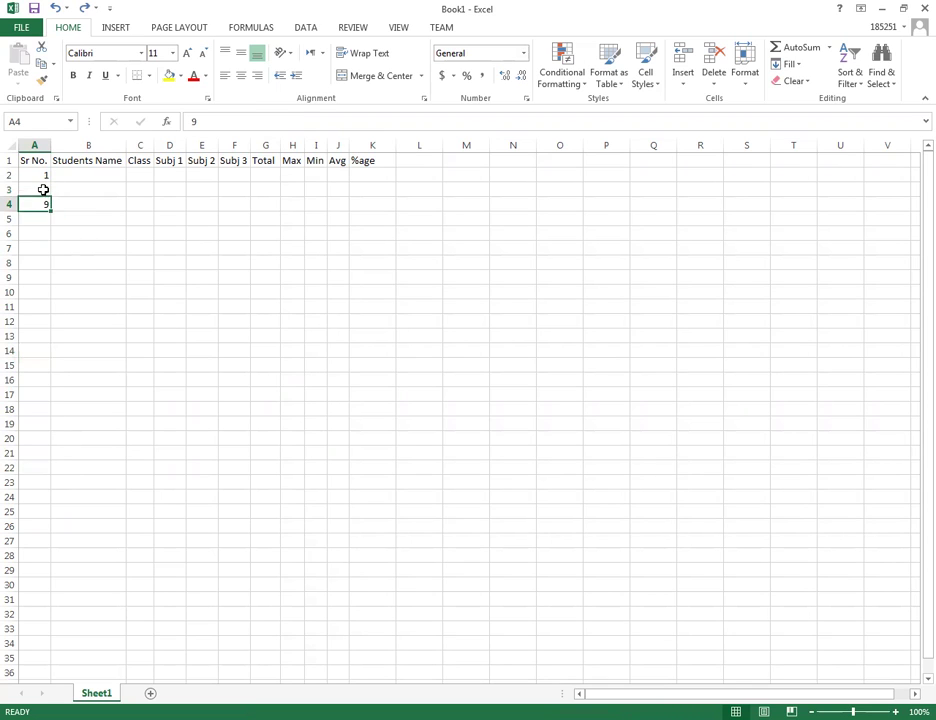
{"action": "left_click", "coordinate": [44, 190]}
{"action": "type", "text": "2"}
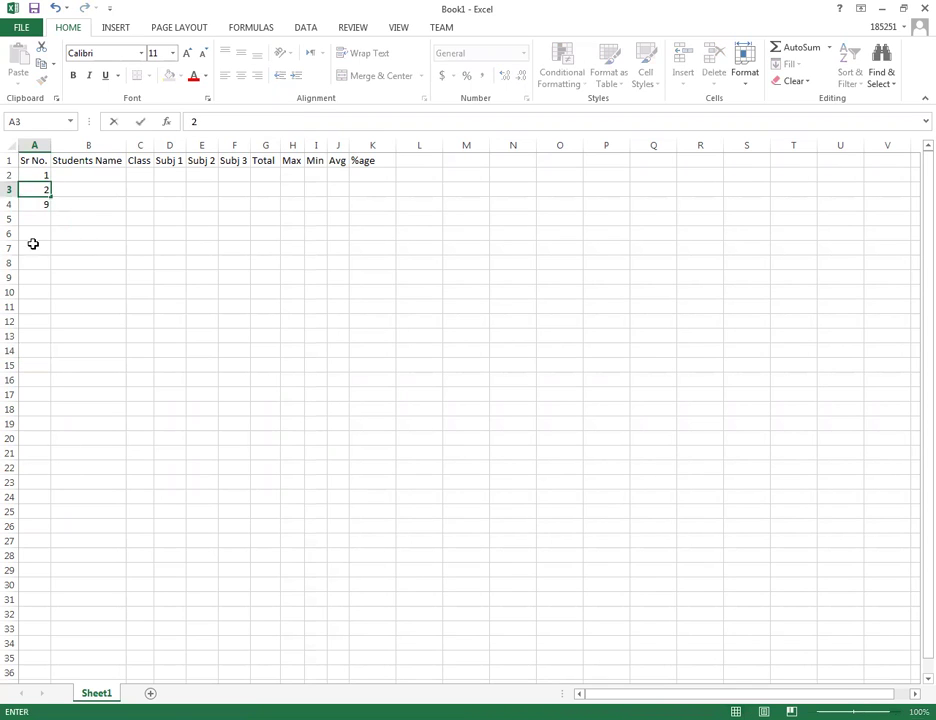
{"action": "left_click", "coordinate": [66, 214]}
{"action": "left_click_drag", "start_coordinate": [44, 175], "coordinate": [49, 225]}
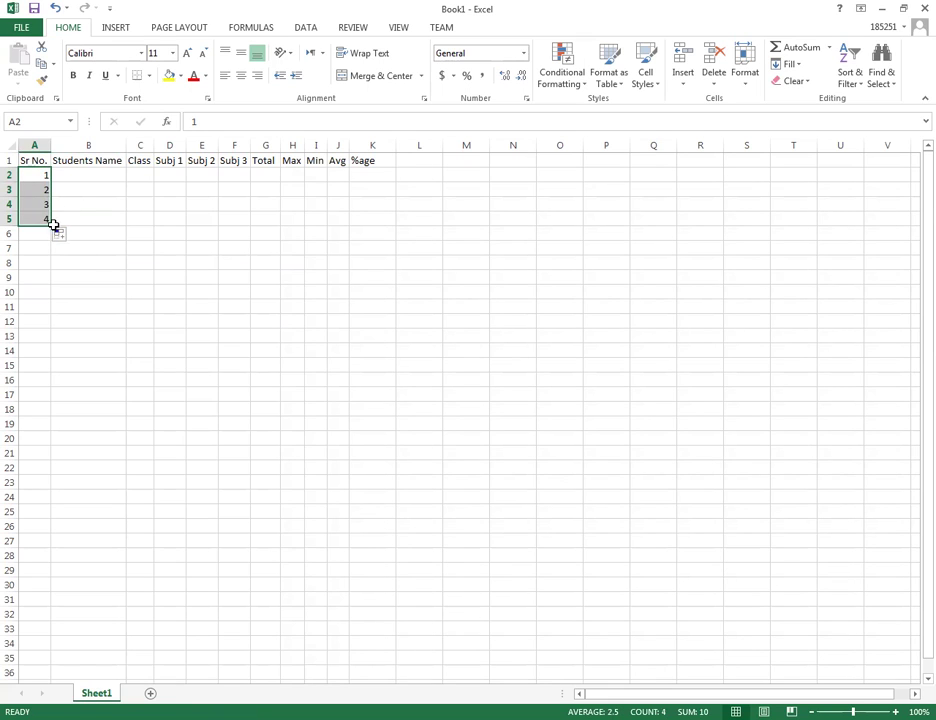
{"action": "left_click_drag", "start_coordinate": [49, 226], "coordinate": [49, 240]}
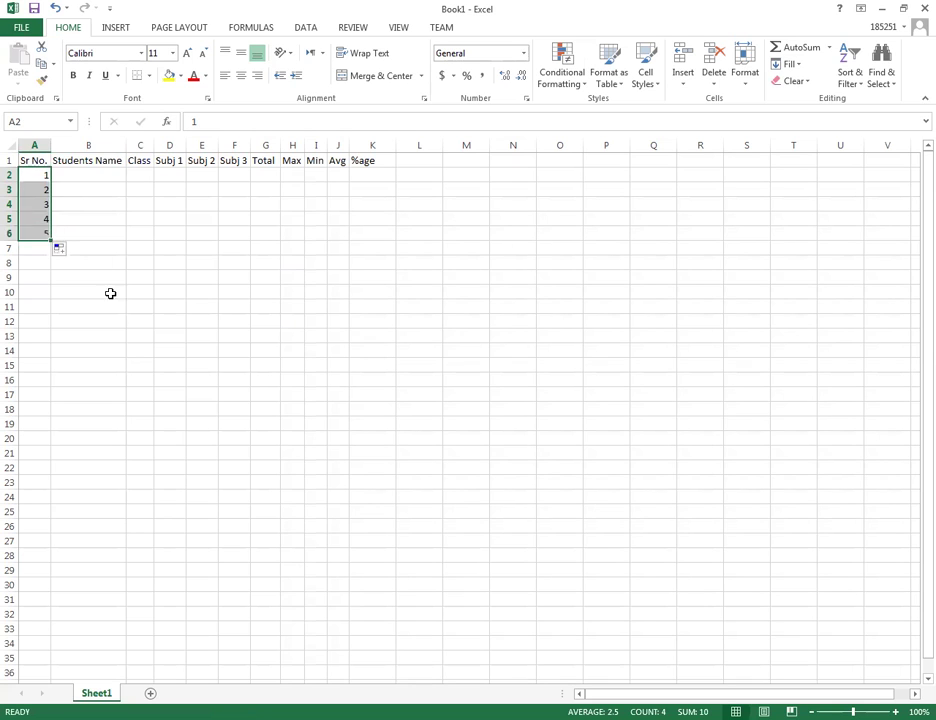
{"action": "left_click", "coordinate": [115, 308]}
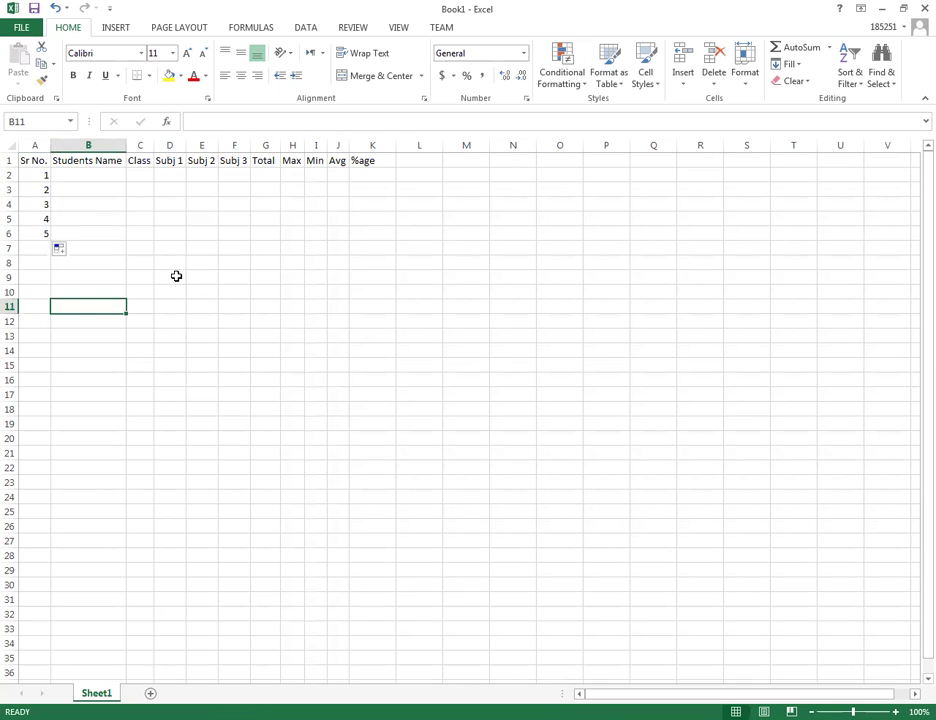
Enter the student names A, B, C, D and E in cells B2 to B6.
{"action": "left_click", "coordinate": [84, 177]}
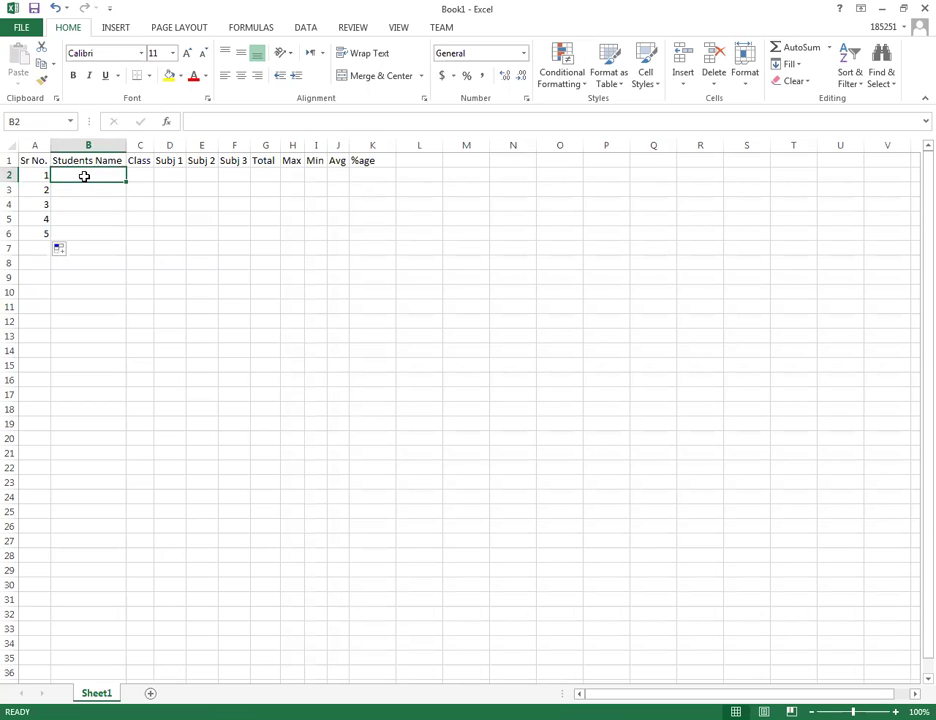
{"action": "type", "text": "A"}
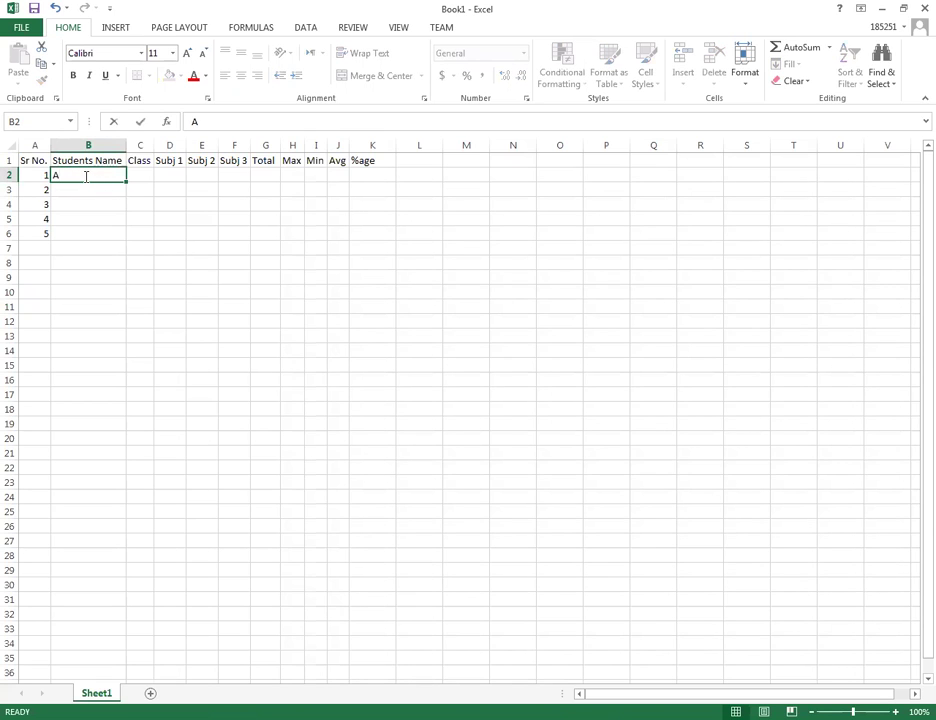
{"action": "key", "text": "Return"}
{"action": "type", "text": "B"}
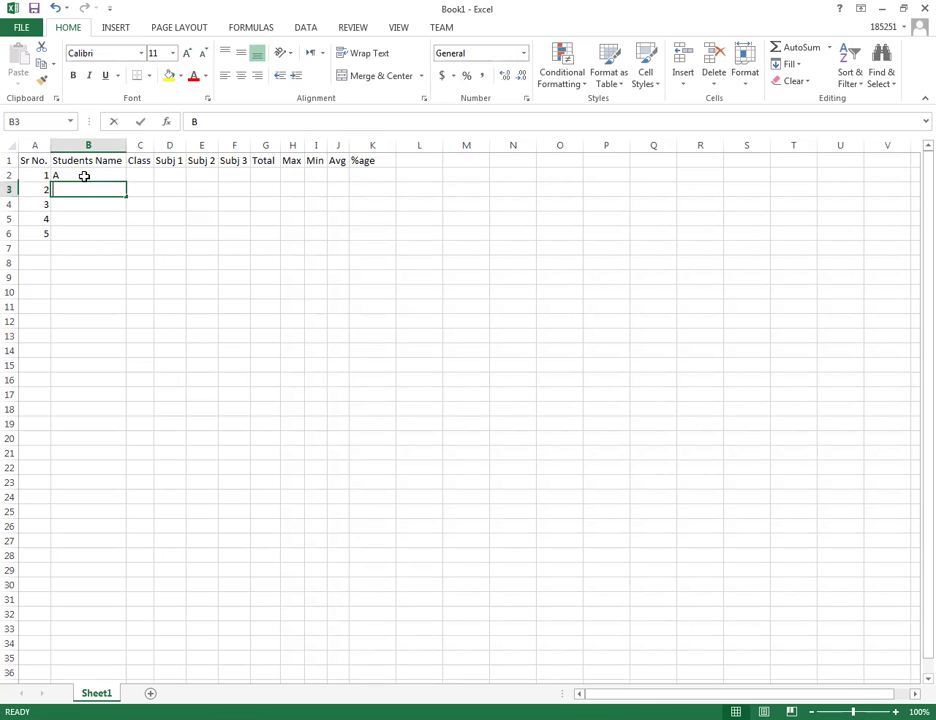
{"action": "key", "text": "Return"}
{"action": "type", "text": "C"}
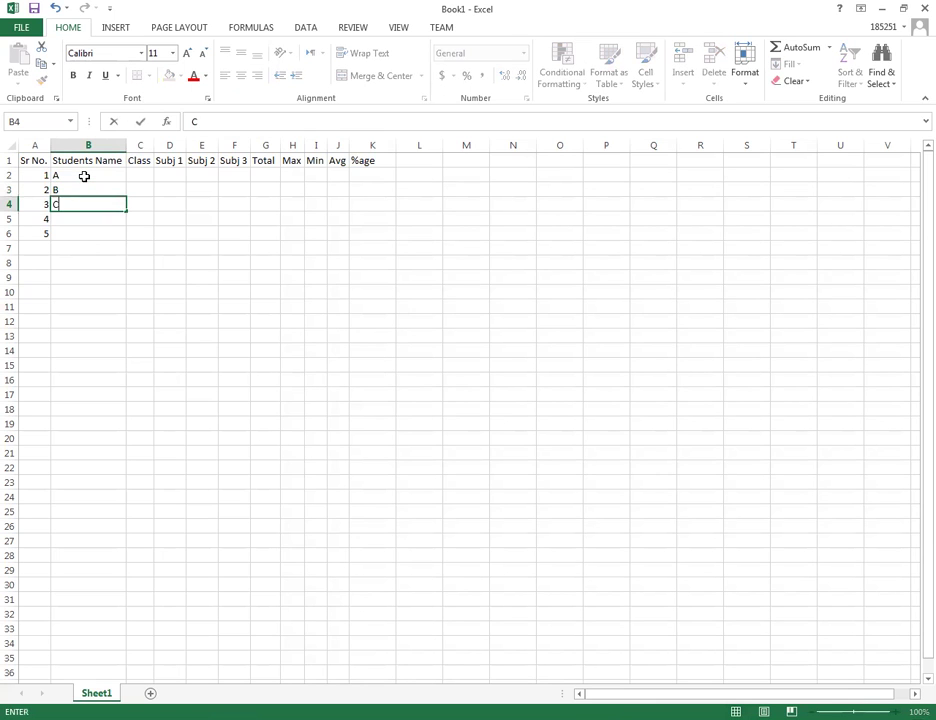
{"action": "key", "text": "Return"}
{"action": "type", "text": "D"}
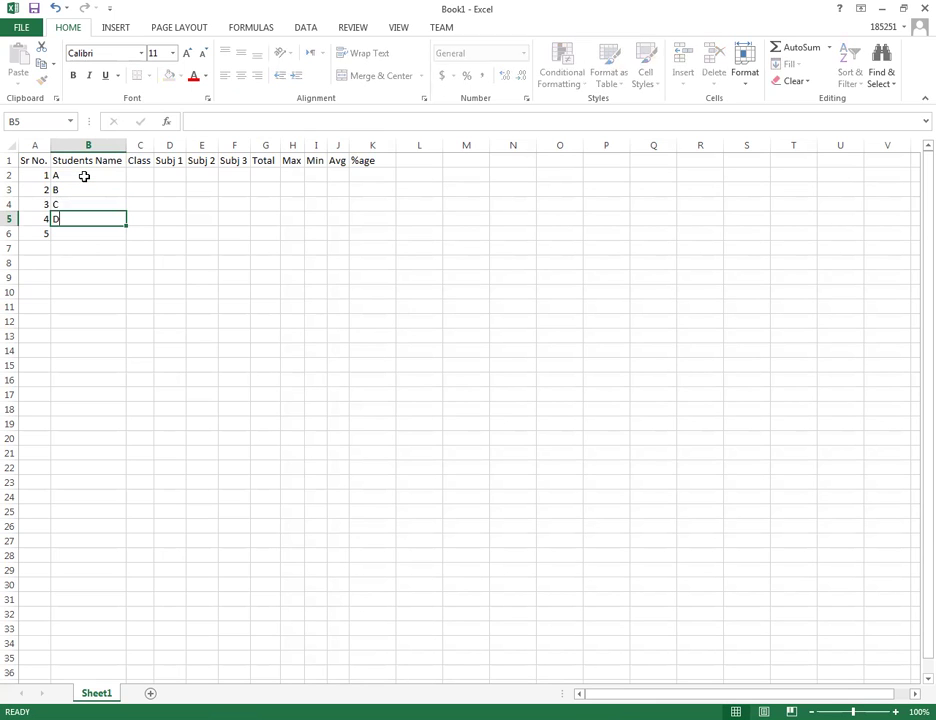
{"action": "key", "text": "Return"}
{"action": "type", "text": "E"}
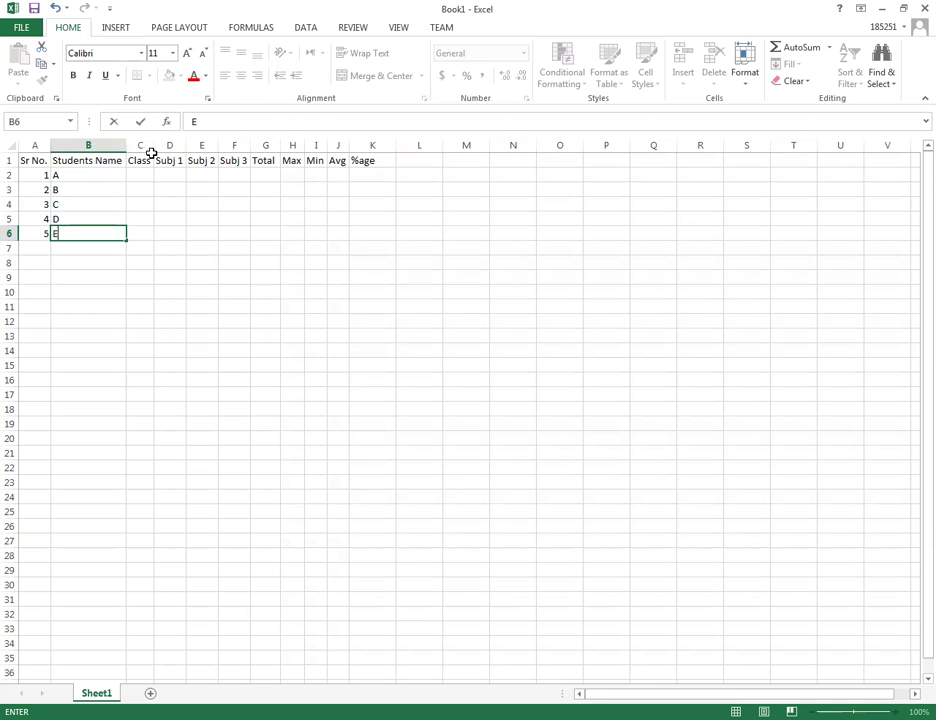
Widen the Class column and enter SFADA in cell C2.
{"action": "left_click", "coordinate": [150, 146]}
{"action": "left_click_drag", "start_coordinate": [152, 146], "coordinate": [170, 146]}
{"action": "left_click", "coordinate": [150, 175]}
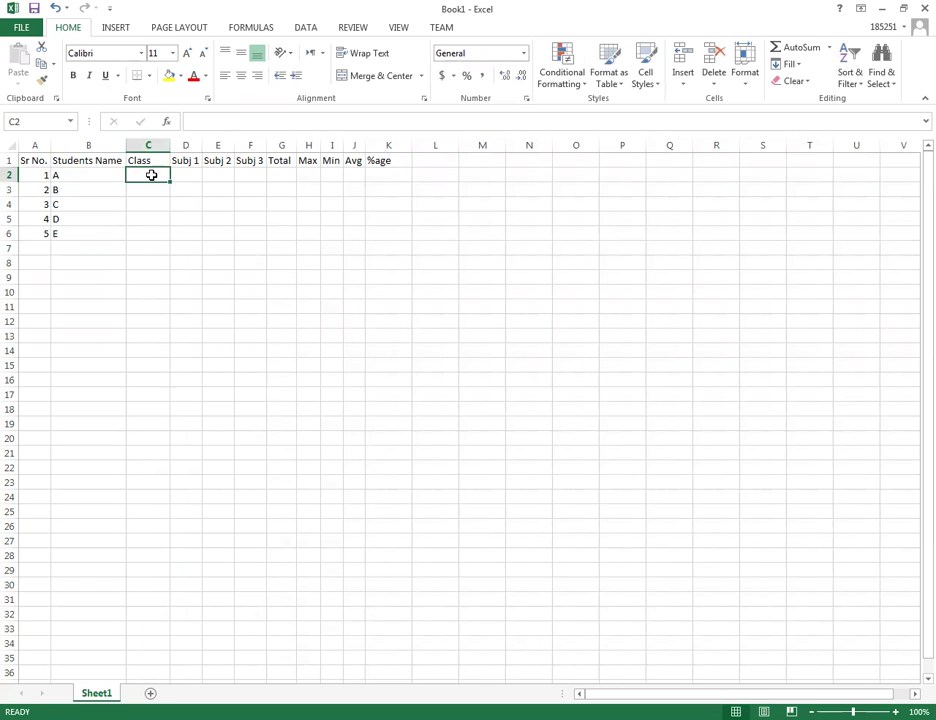
{"action": "type", "text": "SFADA"}
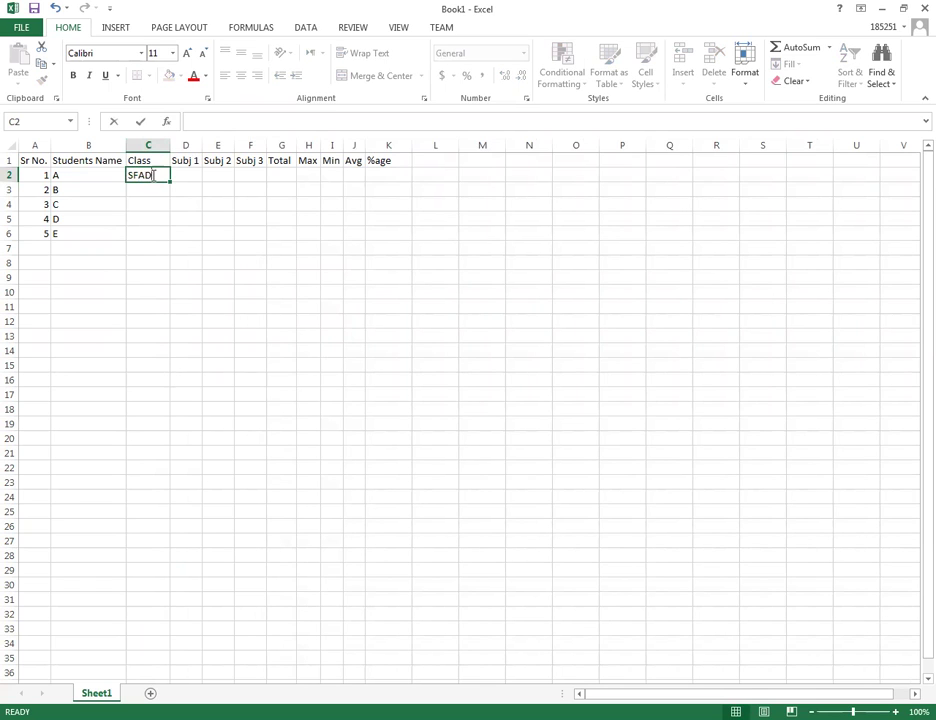
{"action": "left_click", "coordinate": [146, 203]}
Fill the class SFADA from C2 down to C6, and undo the fill.
{"action": "left_click", "coordinate": [150, 175]}
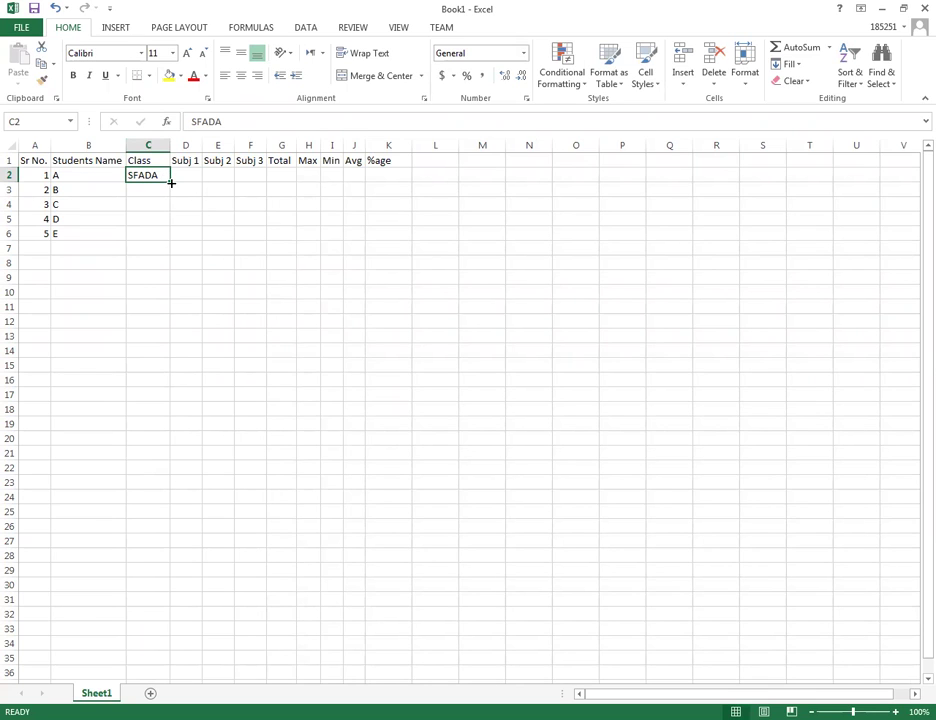
{"action": "left_click_drag", "start_coordinate": [171, 183], "coordinate": [171, 237]}
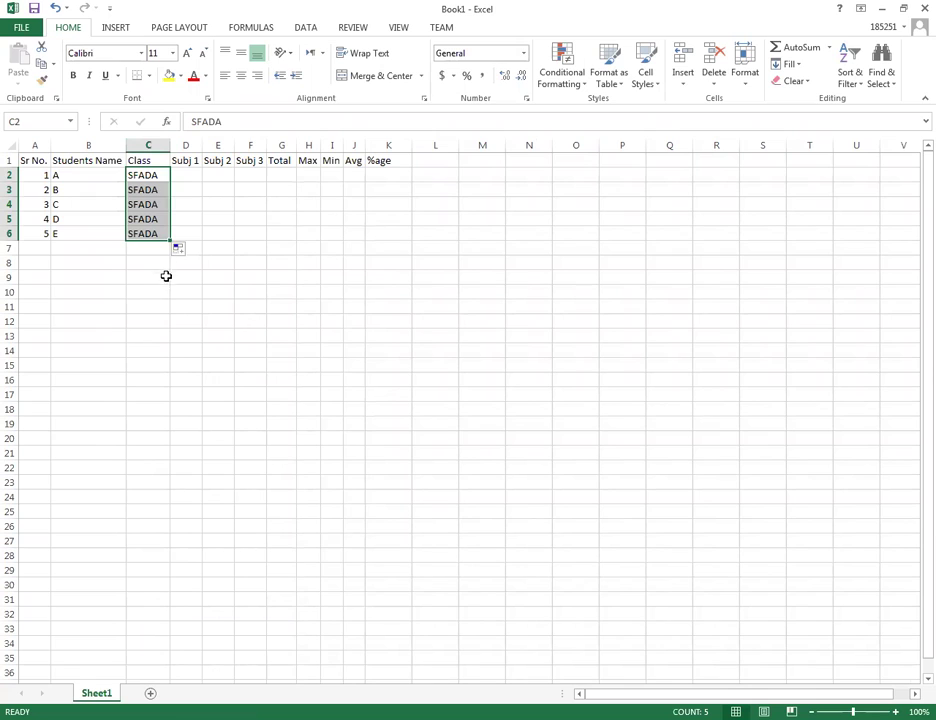
{"action": "left_click", "coordinate": [157, 352]}
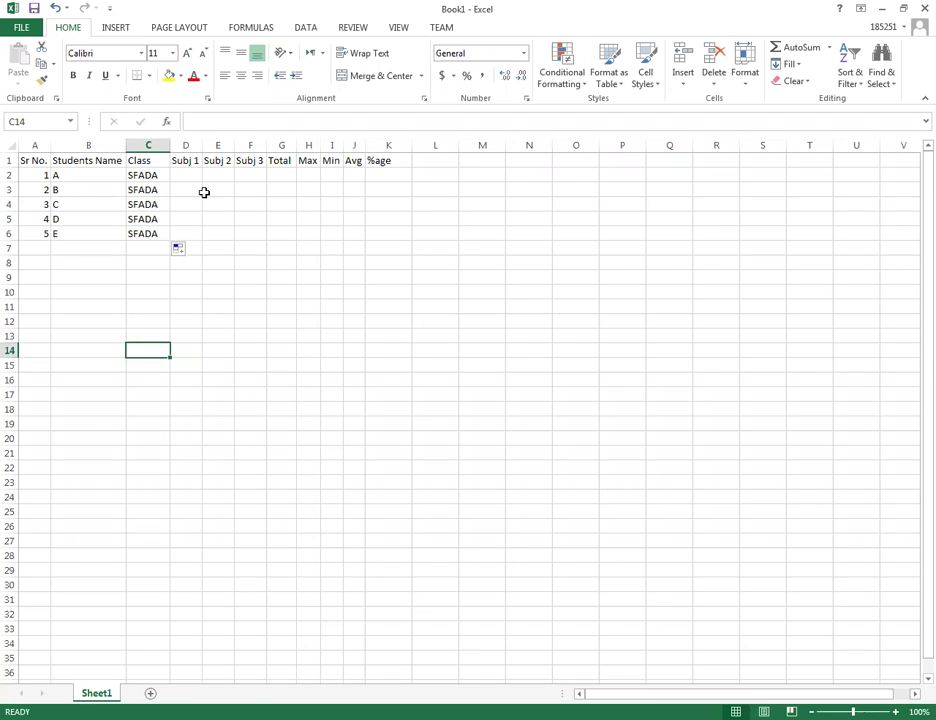
{"action": "key", "text": "ctrl+z"}
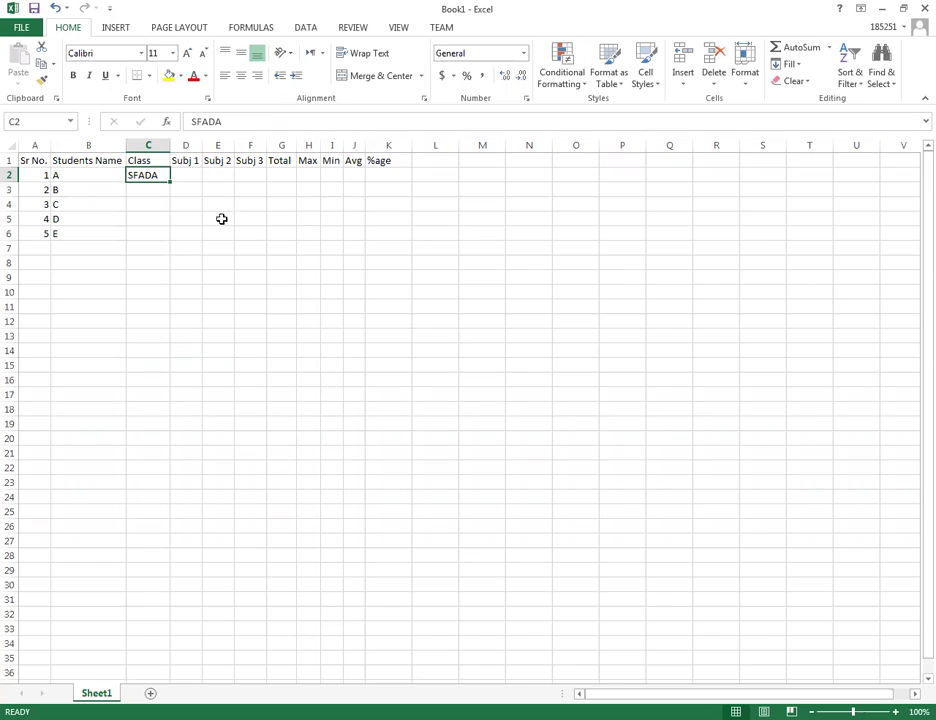
{"action": "left_click", "coordinate": [223, 322]}
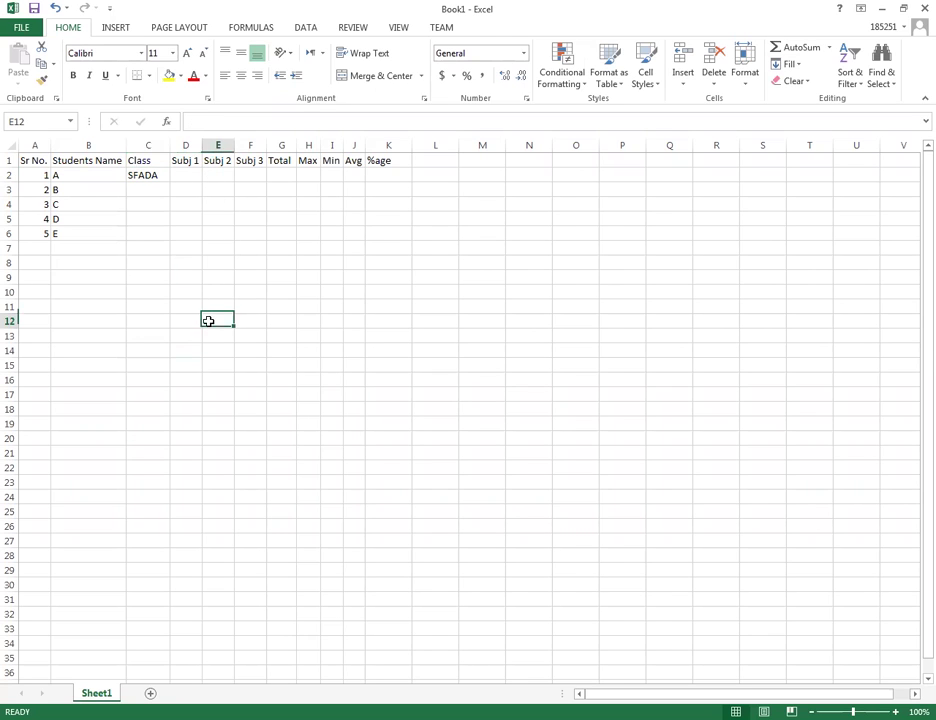
Repeat the fill of the class from C2 down to C6, and undo it again.
{"action": "left_click", "coordinate": [151, 174]}
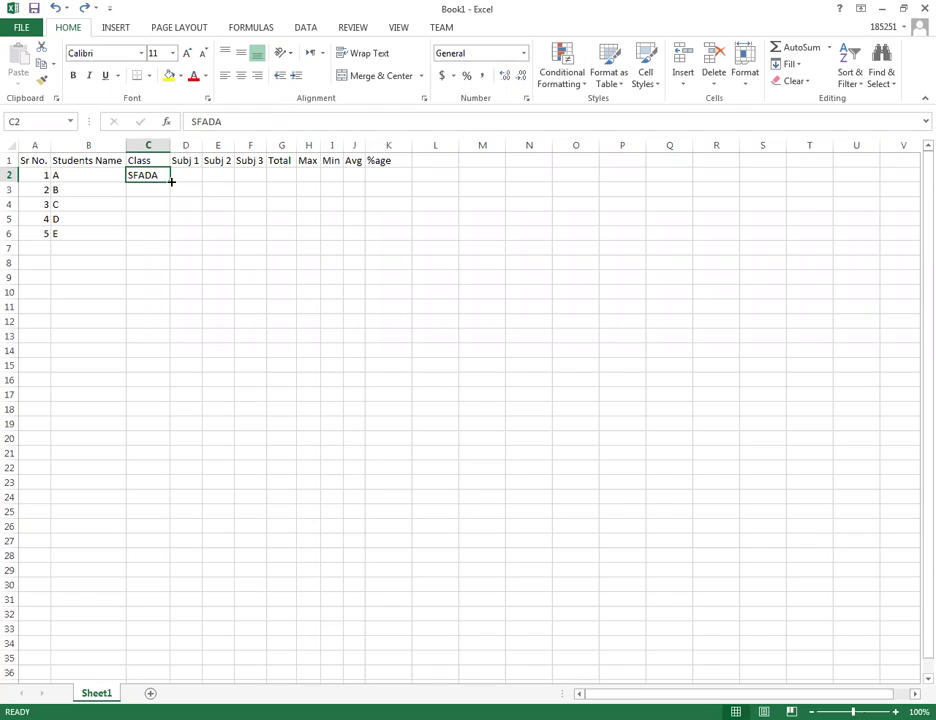
{"action": "left_click_drag", "start_coordinate": [171, 181], "coordinate": [171, 240]}
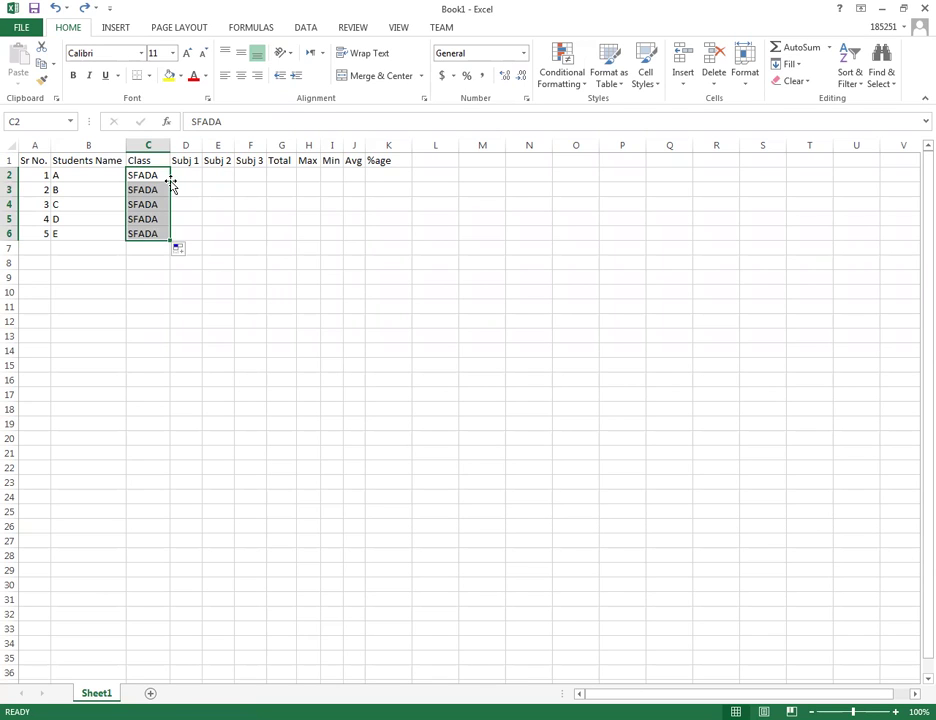
{"action": "left_click", "coordinate": [211, 236]}
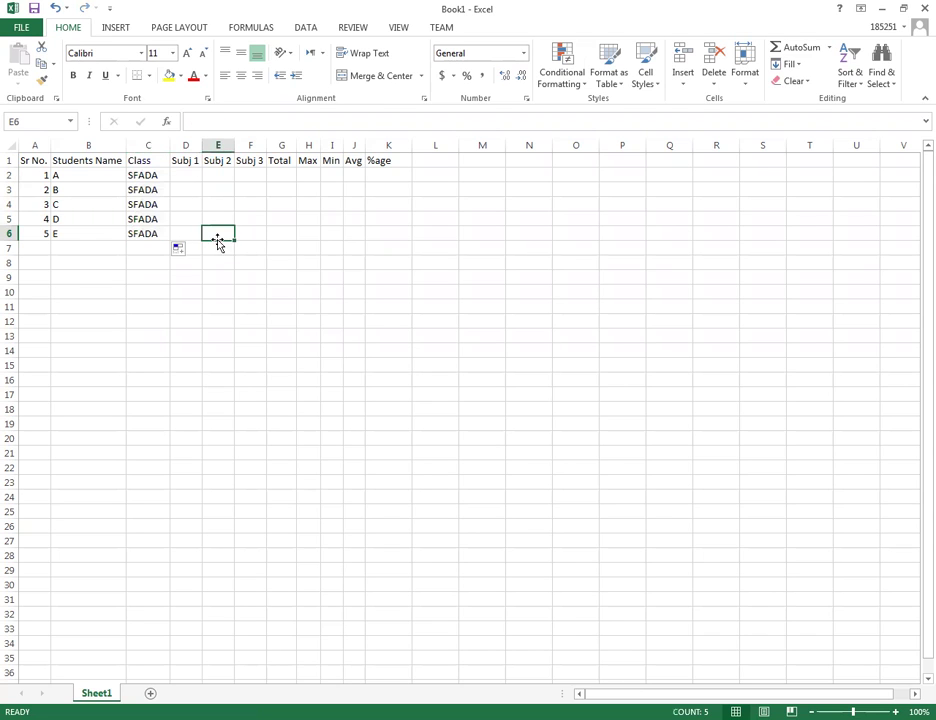
{"action": "left_click", "coordinate": [150, 178]}
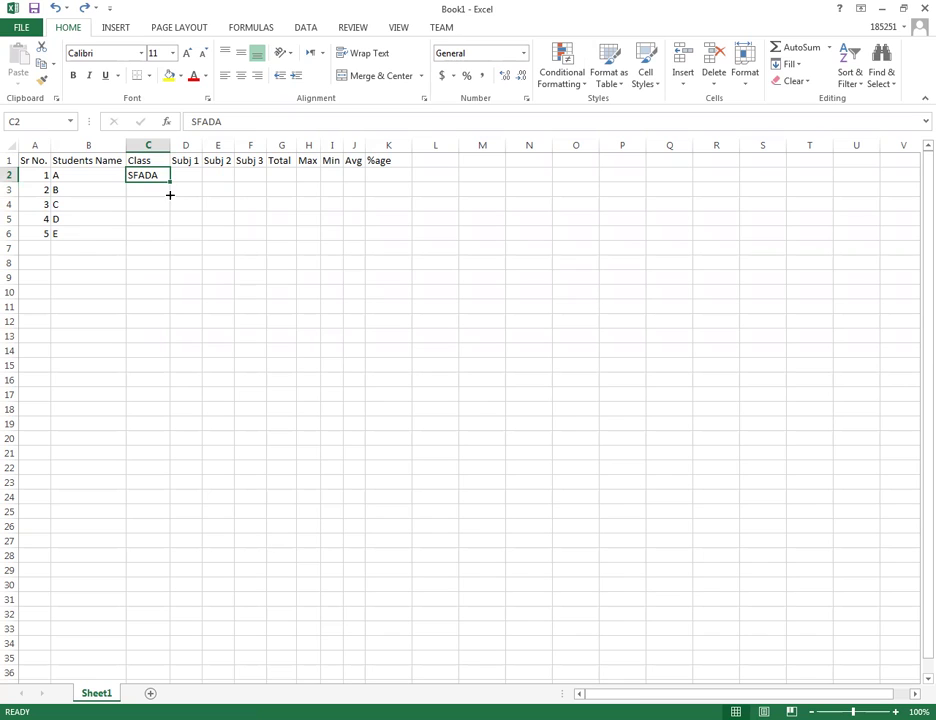
Fill the class from C2 down to C34, and undo the fill.
{"action": "left_click_drag", "start_coordinate": [177, 585], "coordinate": [178, 643]}
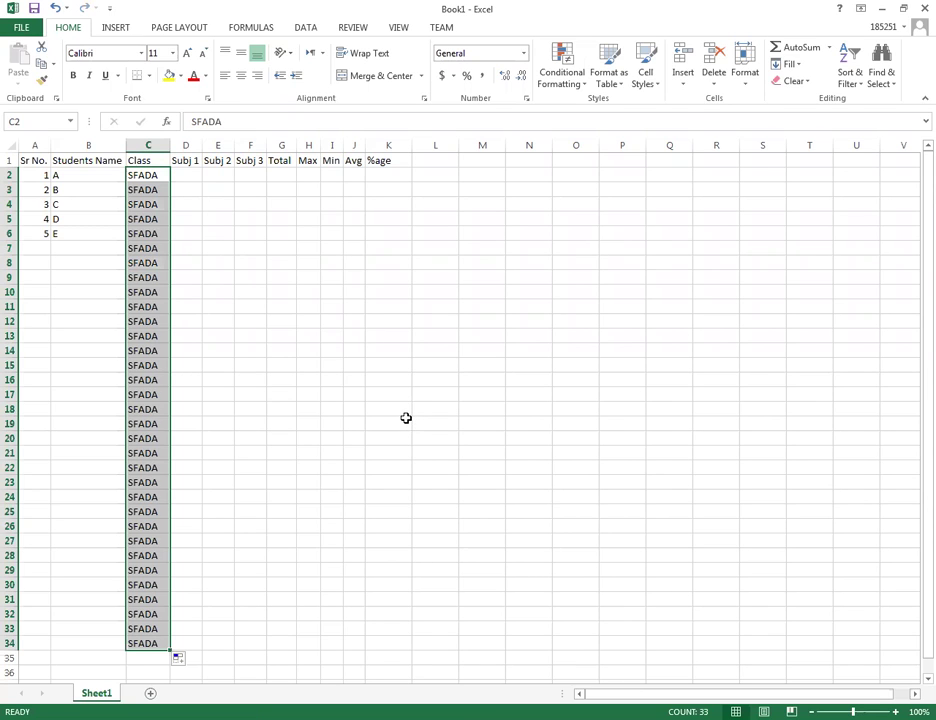
{"action": "key", "text": "ctrl+z"}
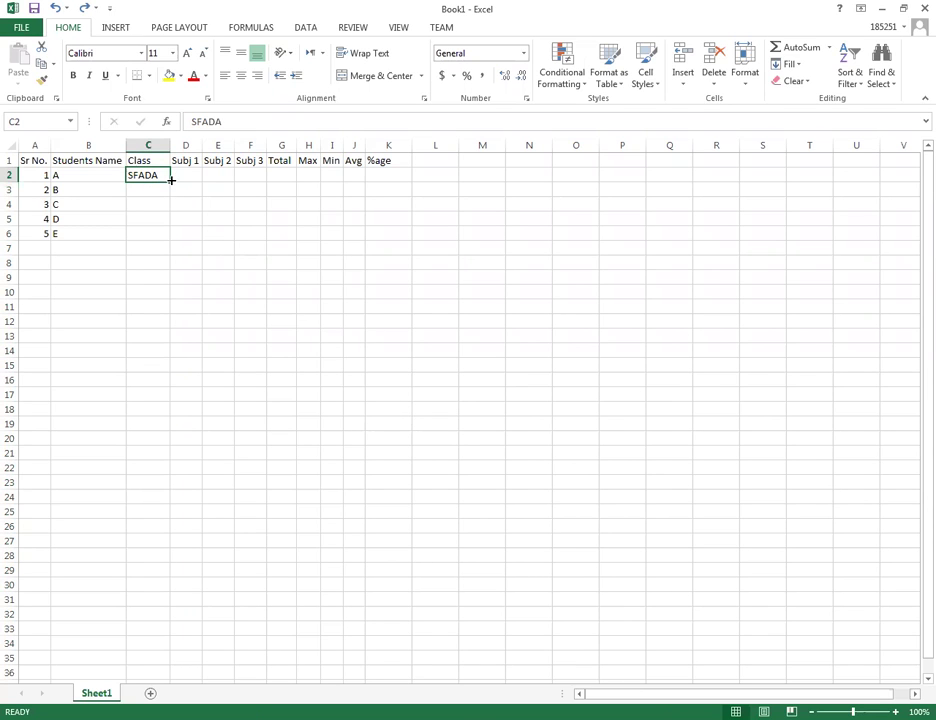
Fill the class SFADA from C2 down to C6 for all five students.
{"action": "left_click_drag", "start_coordinate": [170, 183], "coordinate": [176, 248]}
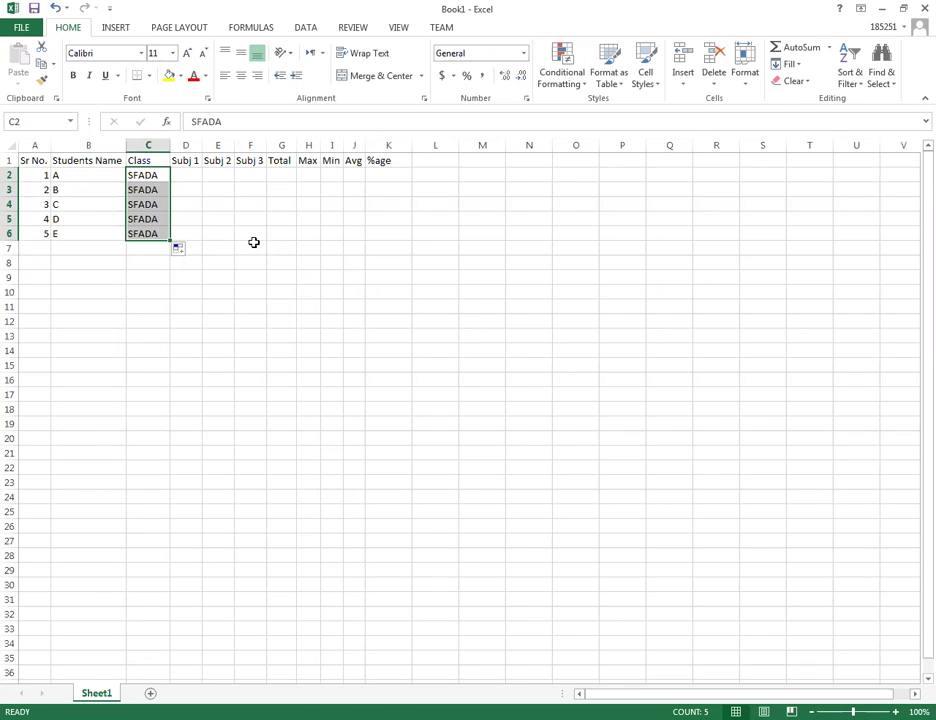
Enter student A's marks in row 2: 55 for Subj 1, 65 for Subj 2 and 33 for Subj 3.
{"action": "left_click", "coordinate": [191, 175]}
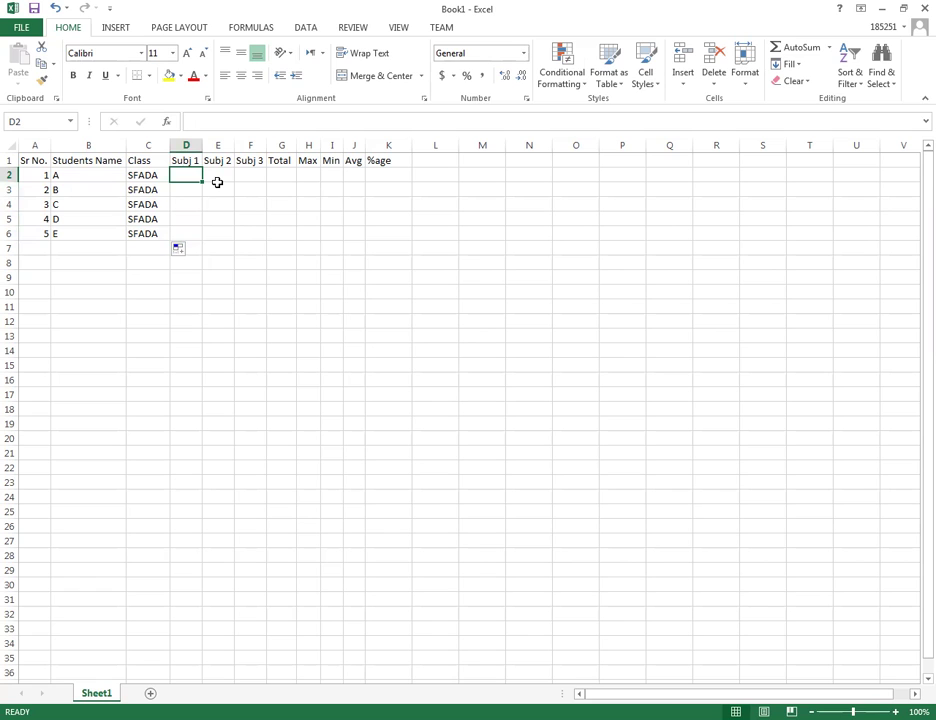
{"action": "type", "text": "55"}
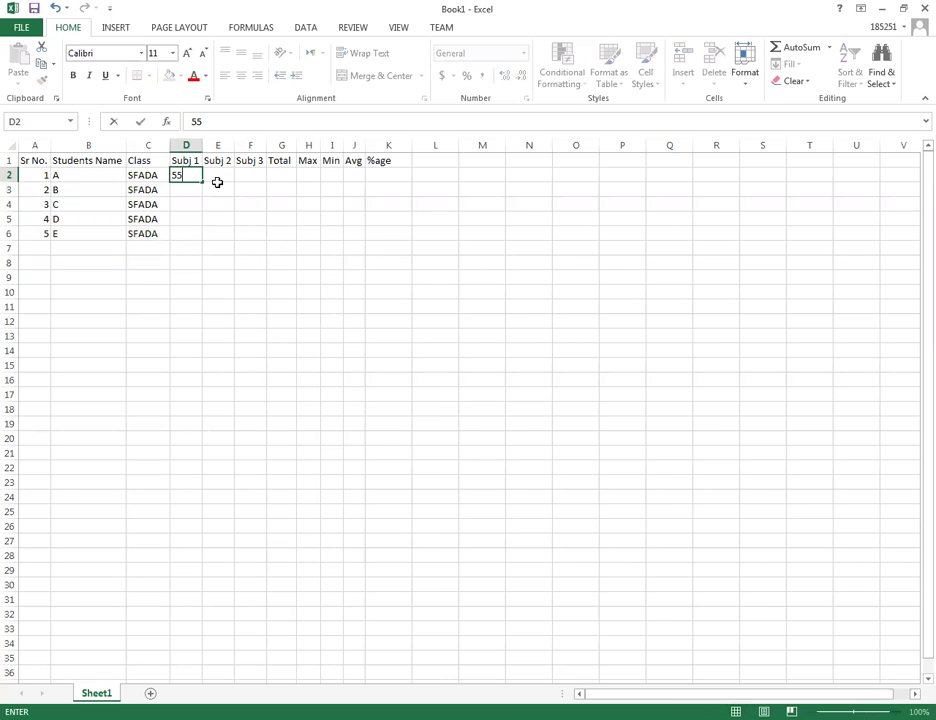
{"action": "left_click", "coordinate": [218, 184]}
{"action": "type", "text": "65"}
{"action": "key", "text": "Tab"}
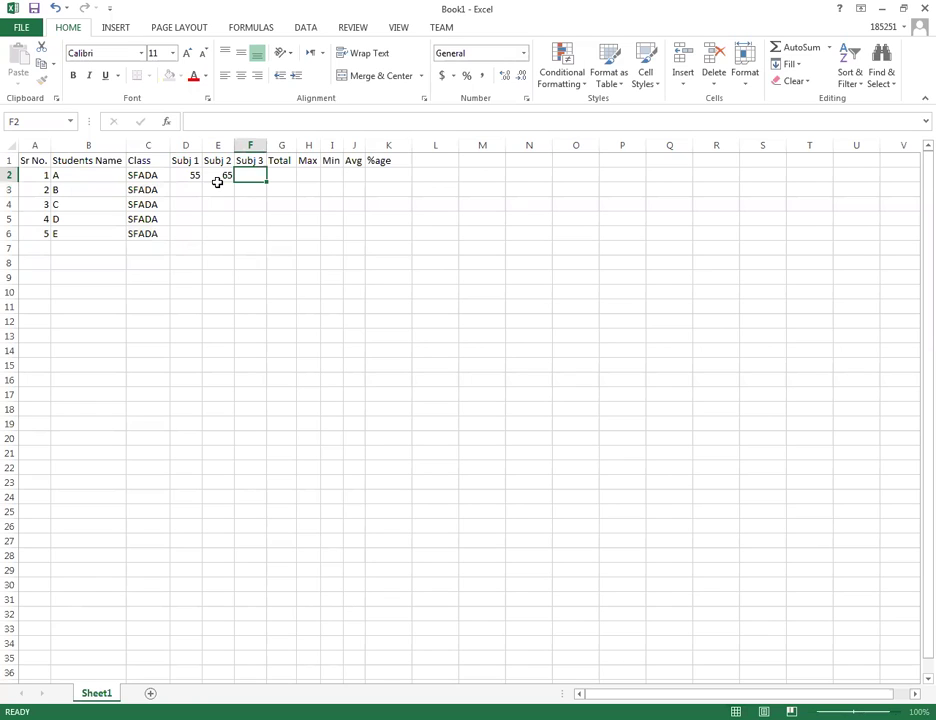
{"action": "type", "text": "33"}
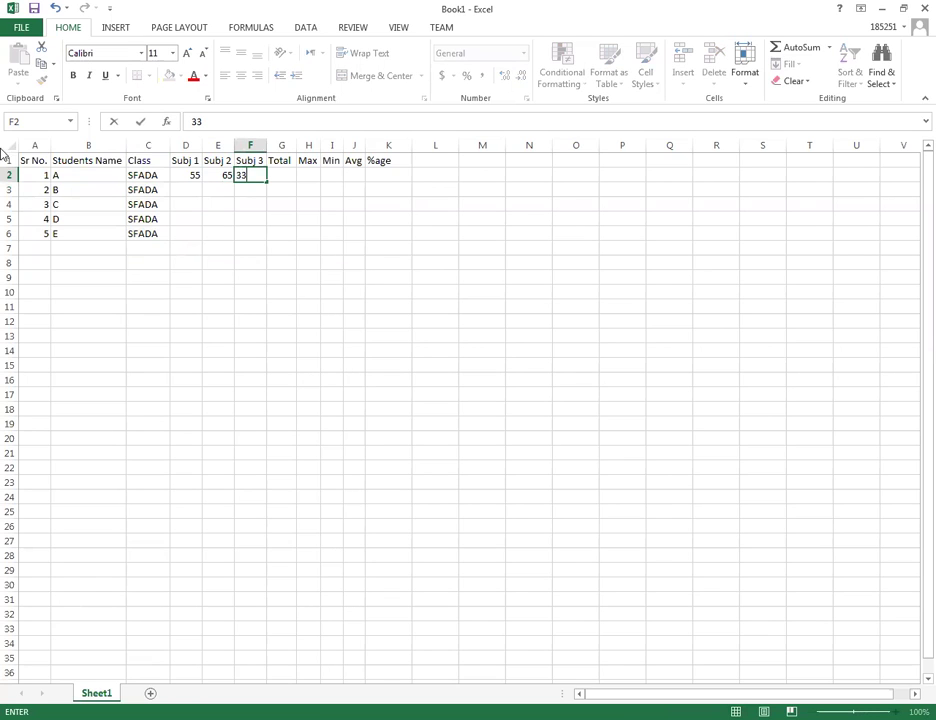
Enter student B's marks in row 3: 75 for Subj 1, 25 for Subj 2 and 35 for Subj 3.
{"action": "left_click", "coordinate": [195, 189]}
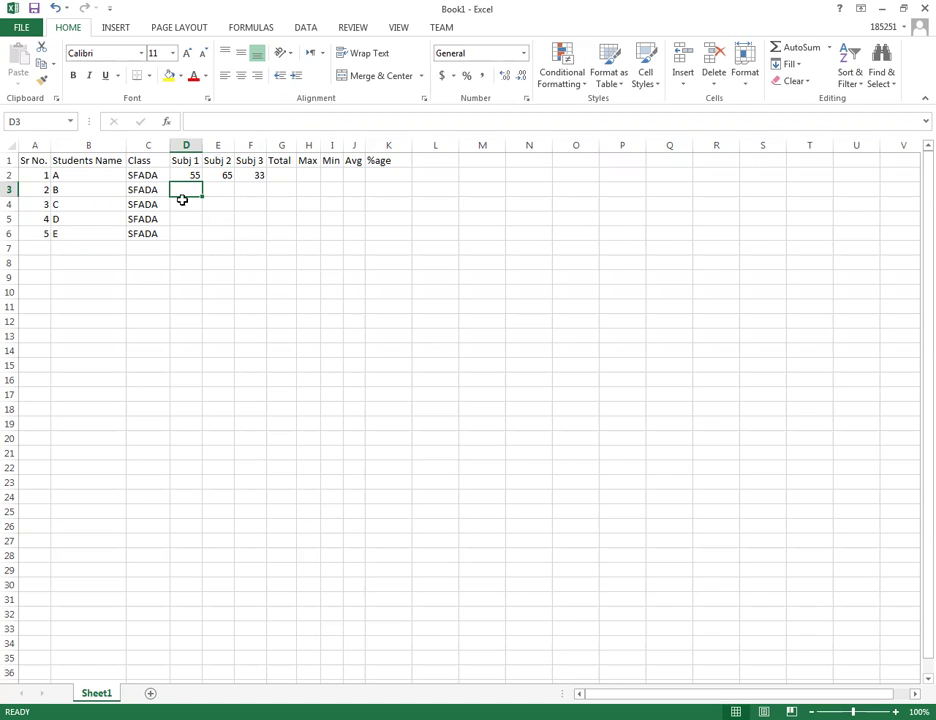
{"action": "type", "text": "75"}
{"action": "key", "text": "Tab"}
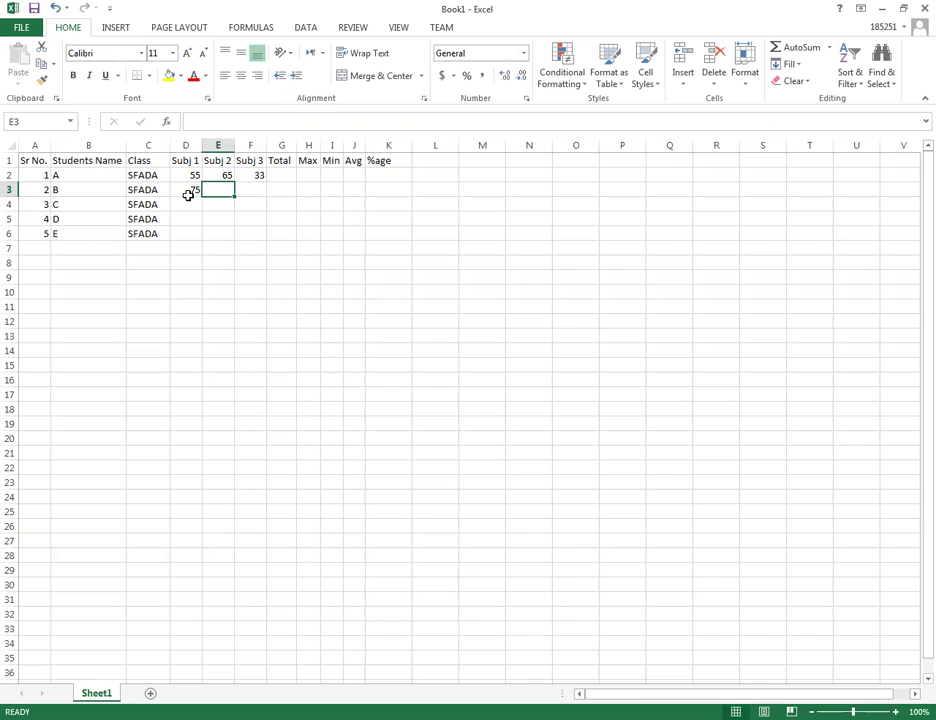
{"action": "type", "text": "25"}
{"action": "key", "text": "Tab"}
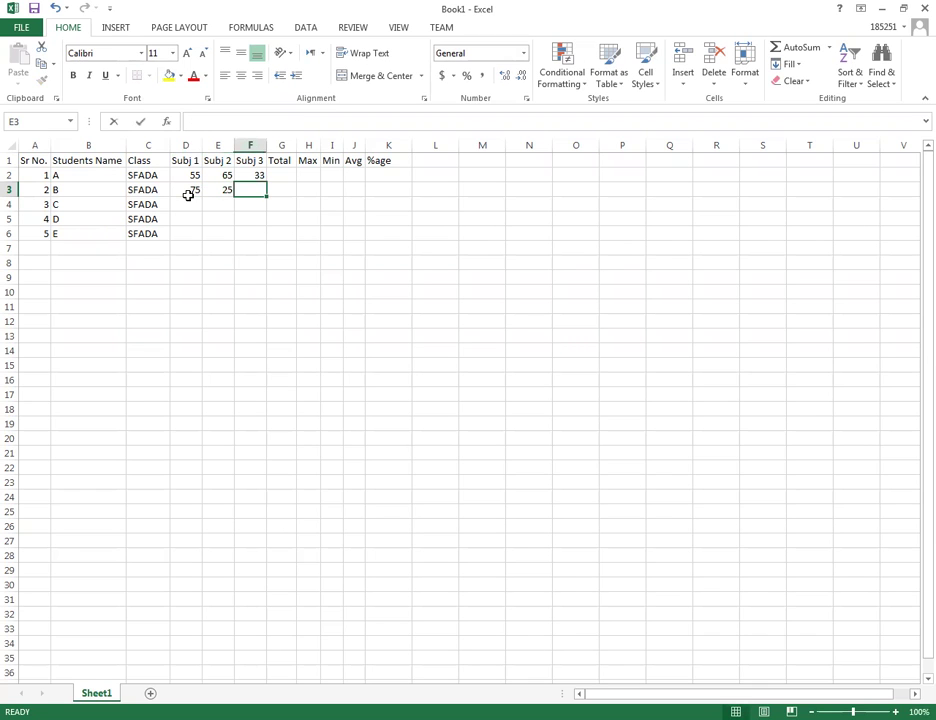
{"action": "type", "text": "35"}
{"action": "key", "text": "Tab"}
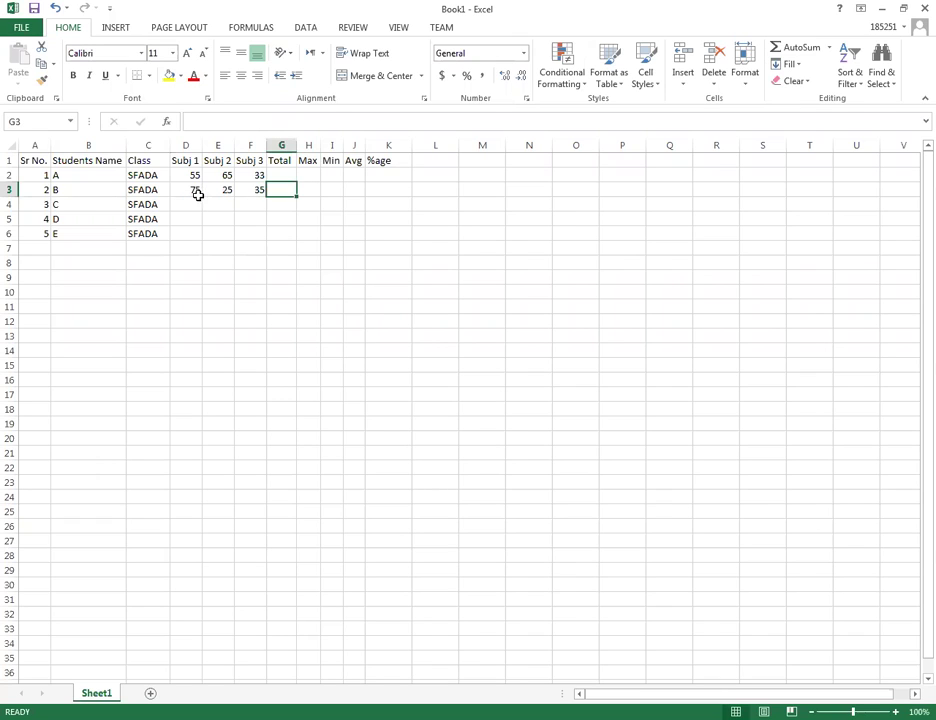
Clear the marks of students A and B in D2:F3.
{"action": "left_click", "coordinate": [192, 204]}
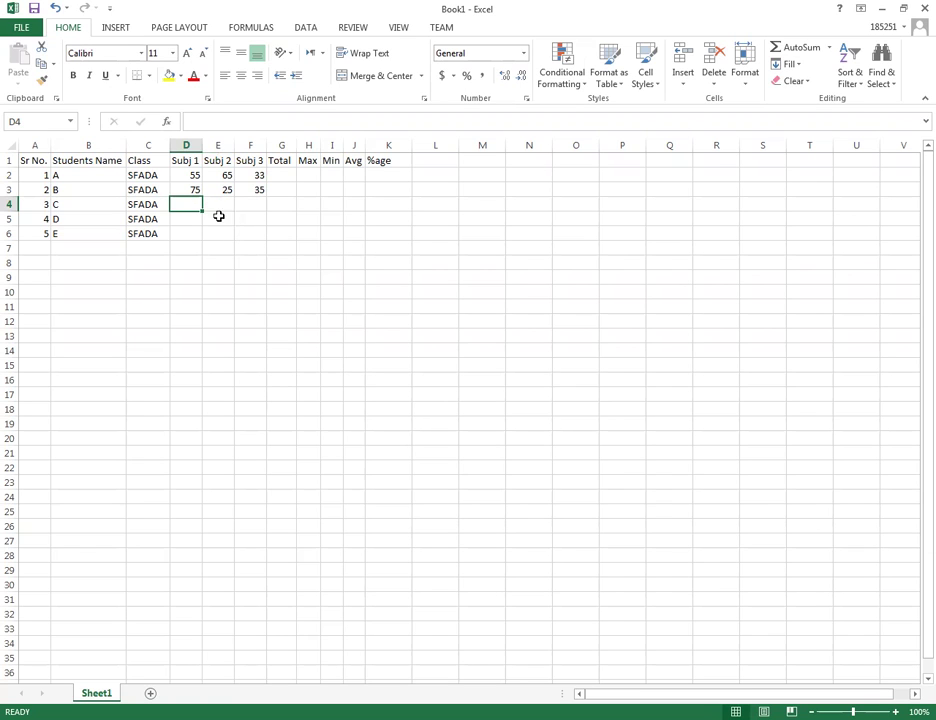
{"action": "left_click_drag", "start_coordinate": [188, 172], "coordinate": [250, 232]}
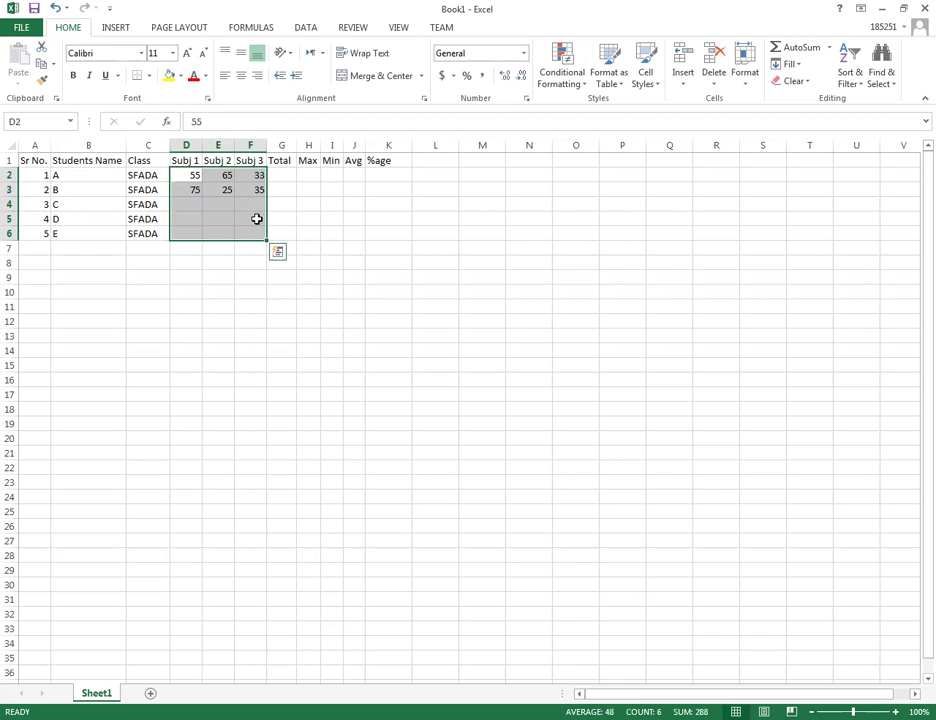
{"action": "left_click", "coordinate": [470, 291]}
{"action": "left_click_drag", "start_coordinate": [194, 177], "coordinate": [255, 187]}
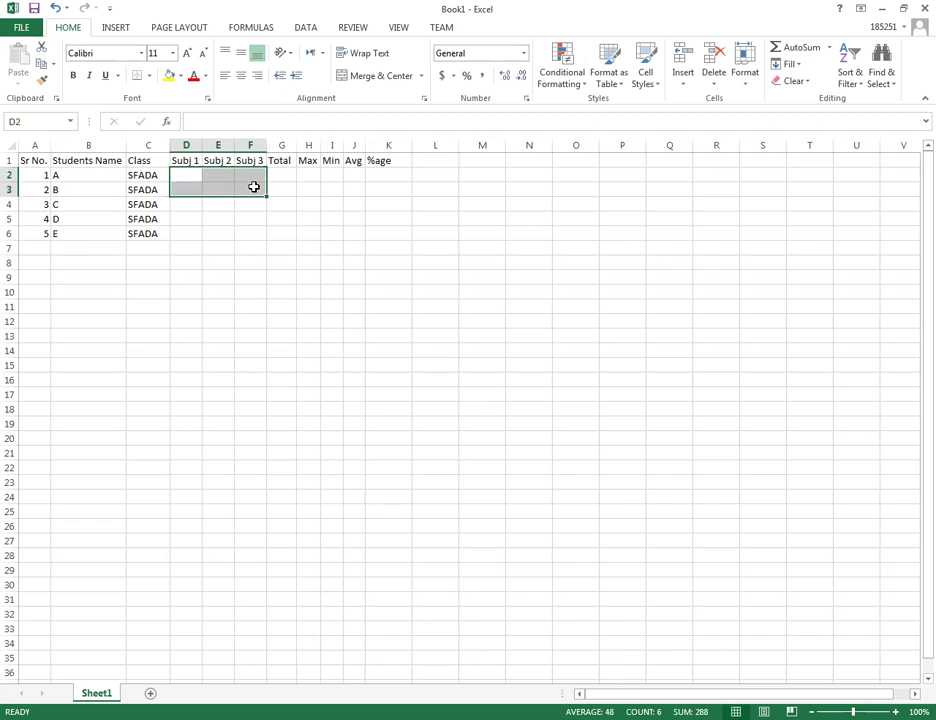
{"action": "left_click", "coordinate": [159, 338]}
Select the marks range D2:F6 with D2 as the active cell and enter student A's marks 35, 65 and 33.
{"action": "left_click_drag", "start_coordinate": [190, 175], "coordinate": [261, 232]}
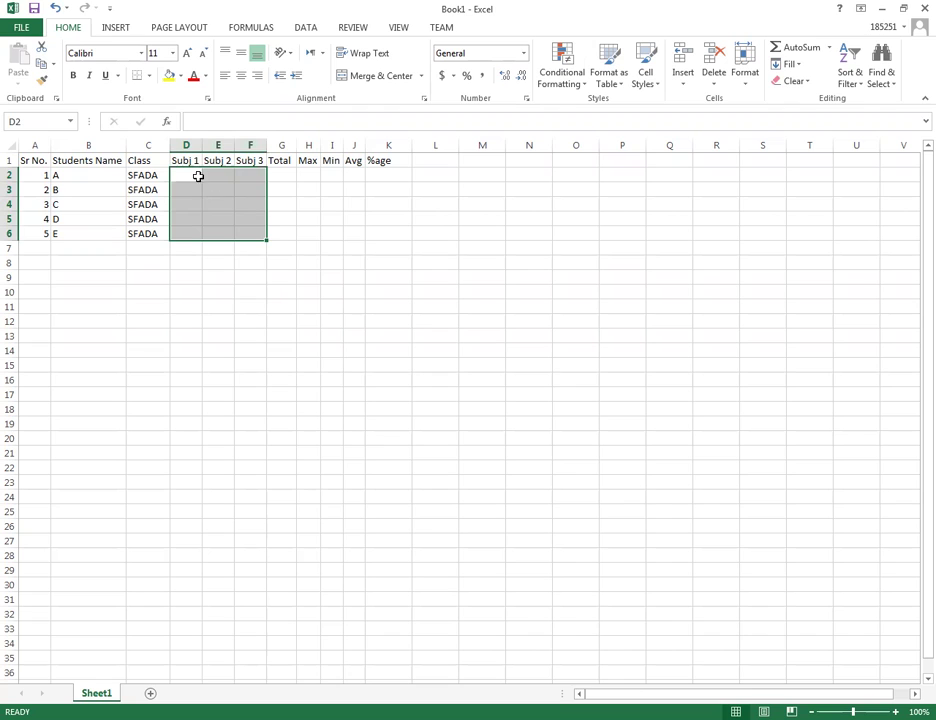
{"action": "left_click", "coordinate": [195, 174], "text": "ctrl"}
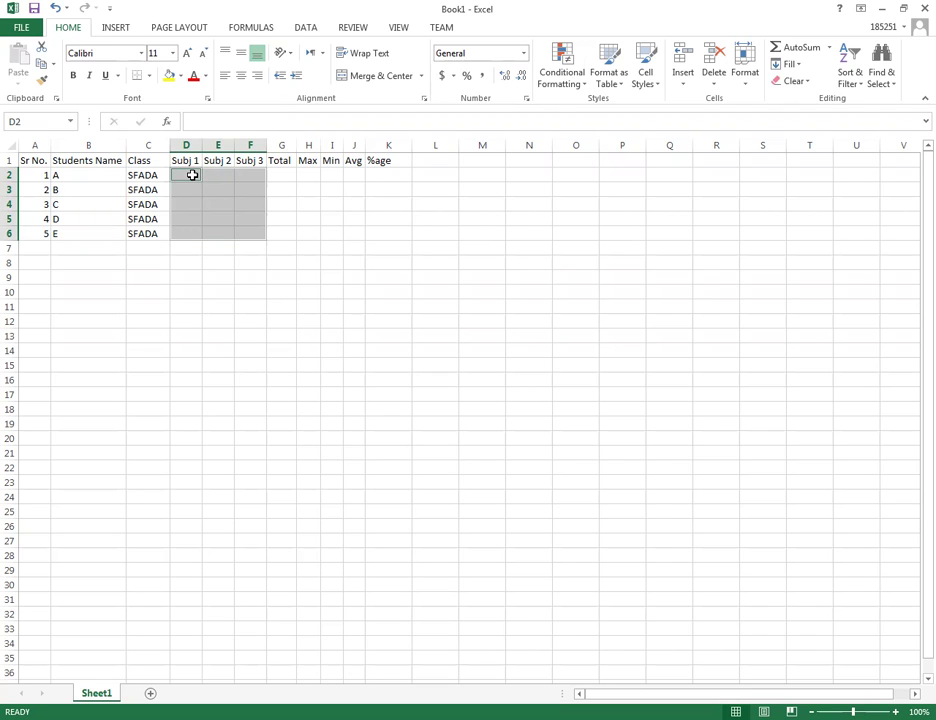
{"action": "type", "text": "35"}
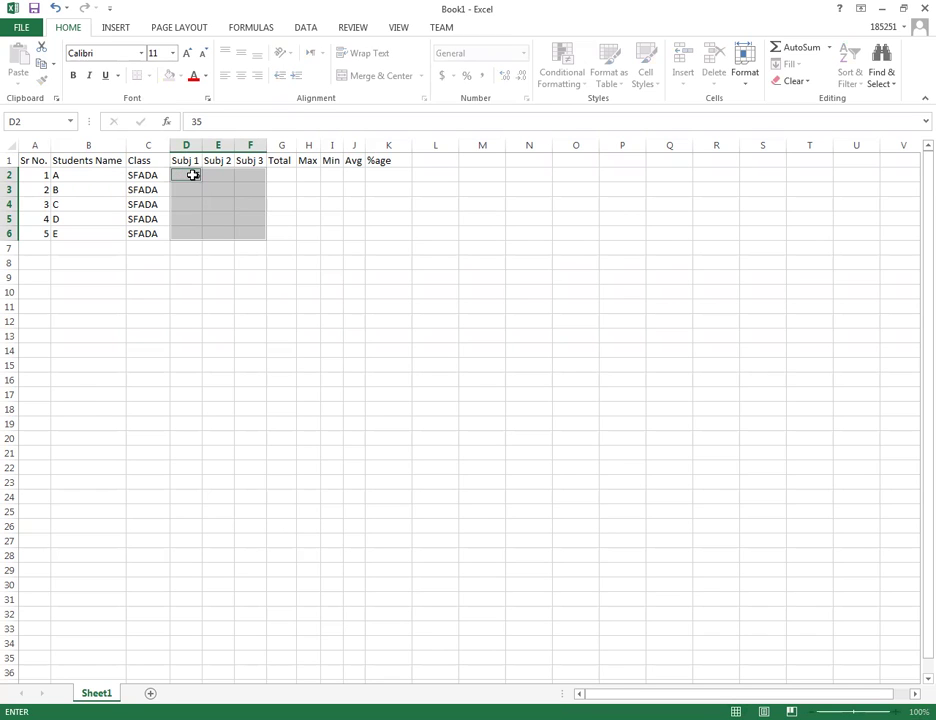
{"action": "key", "text": "Tab"}
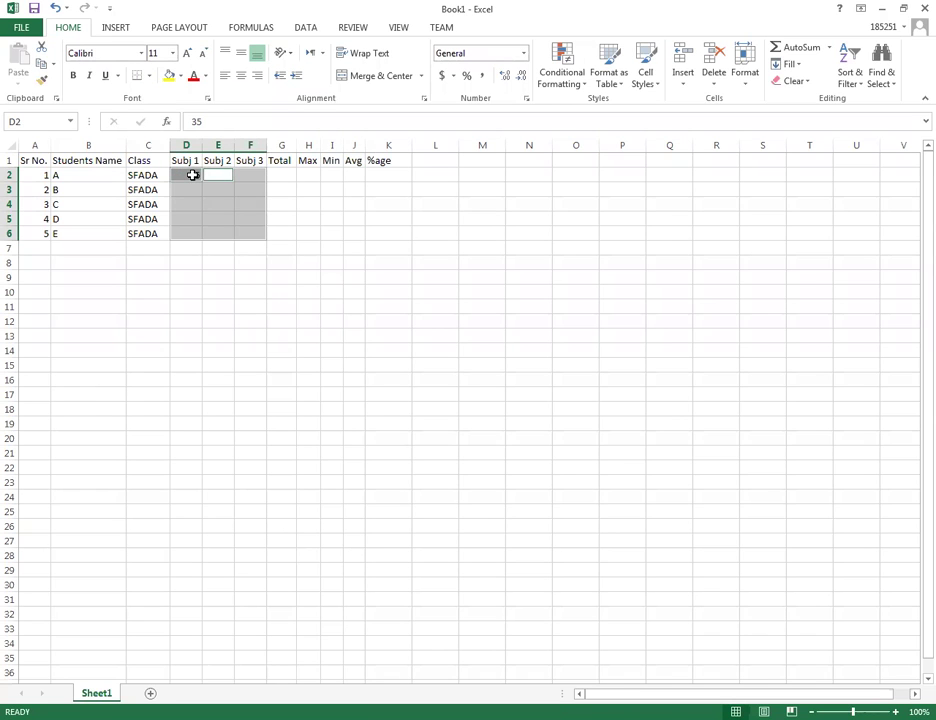
{"action": "type", "text": "65"}
{"action": "key", "text": "Tab"}
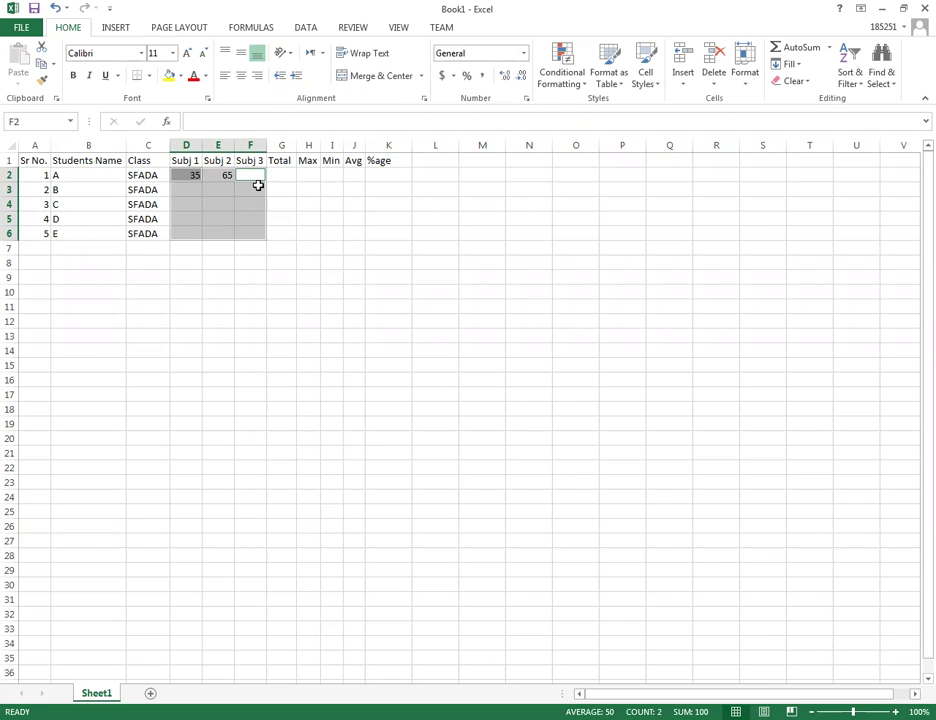
{"action": "type", "text": "33"}
{"action": "key", "text": "Return"}
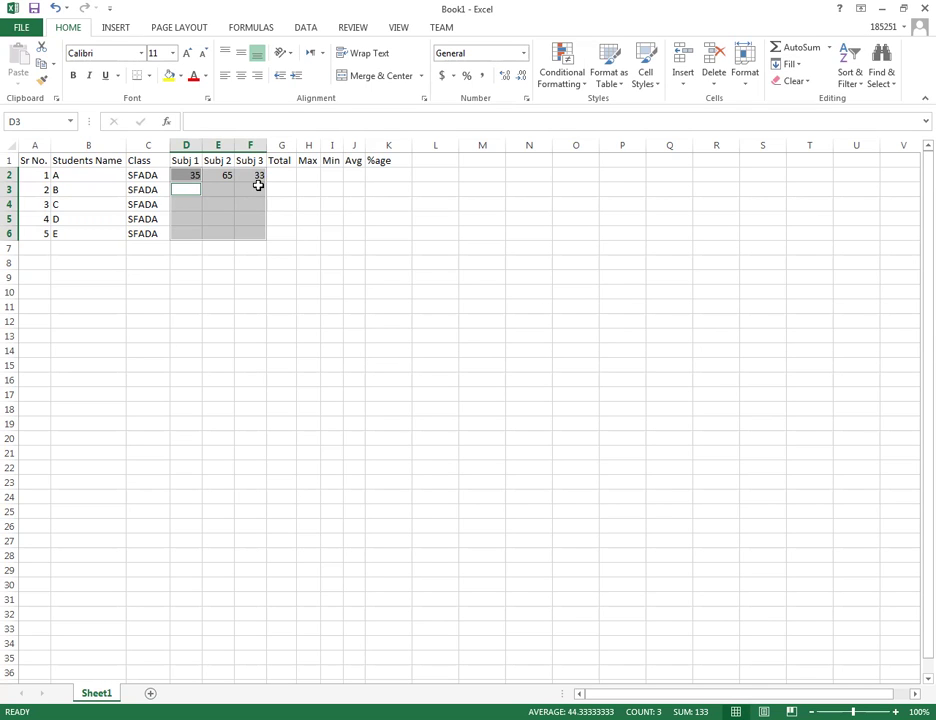
Enter student B's marks 47, 66 and 78 in row 3 within the selected range.
{"action": "type", "text": "47"}
{"action": "key", "text": "Return"}
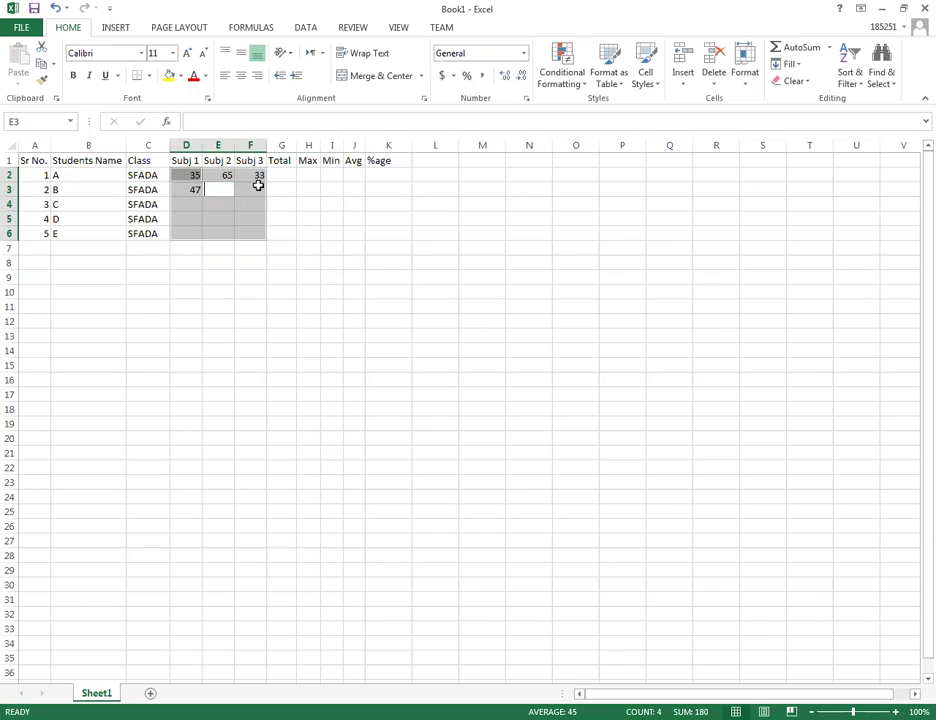
{"action": "type", "text": "66"}
{"action": "key", "text": "Return"}
{"action": "type", "text": "78"}
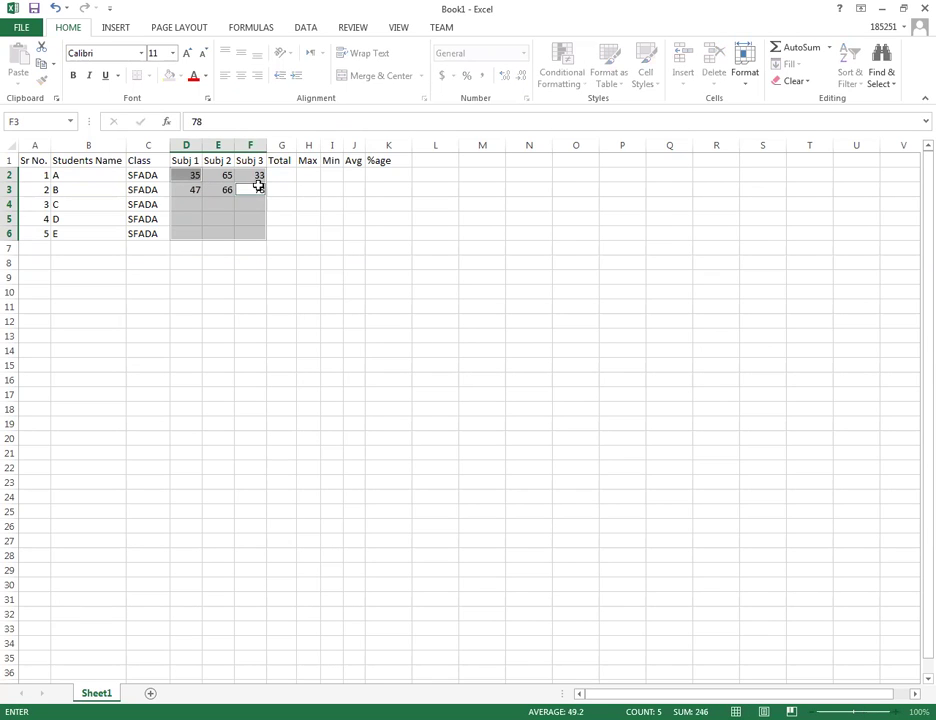
{"action": "key", "text": "Return"}
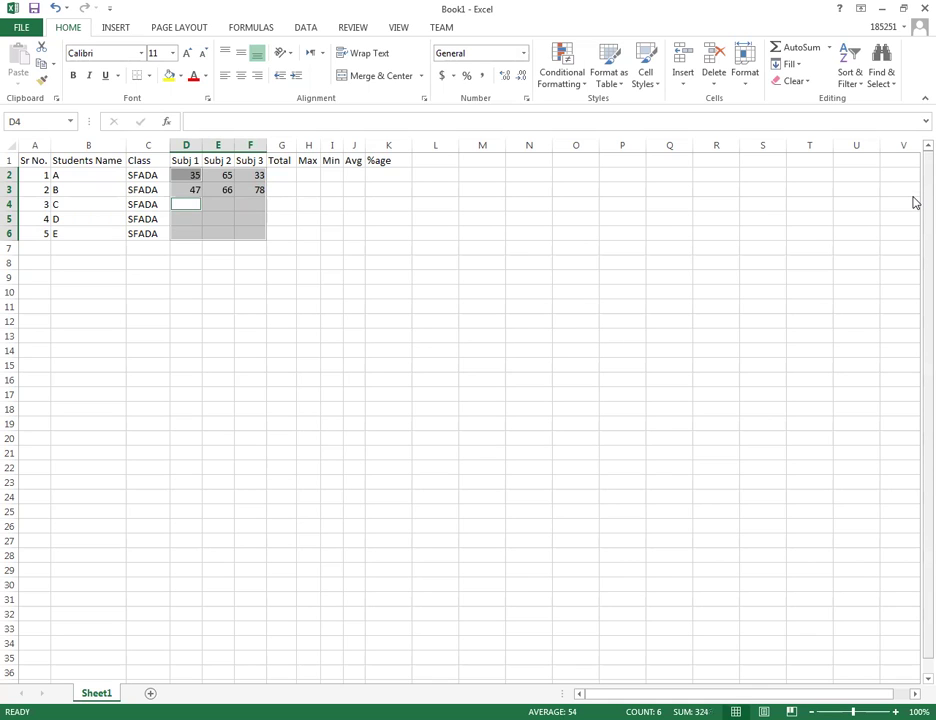
Enter student C's marks 54, 55 and 65 in row 4 within the selected range.
{"action": "type", "text": "54"}
{"action": "key", "text": "Tab"}
{"action": "type", "text": "55"}
{"action": "key", "text": "Tab"}
{"action": "type", "text": "65"}
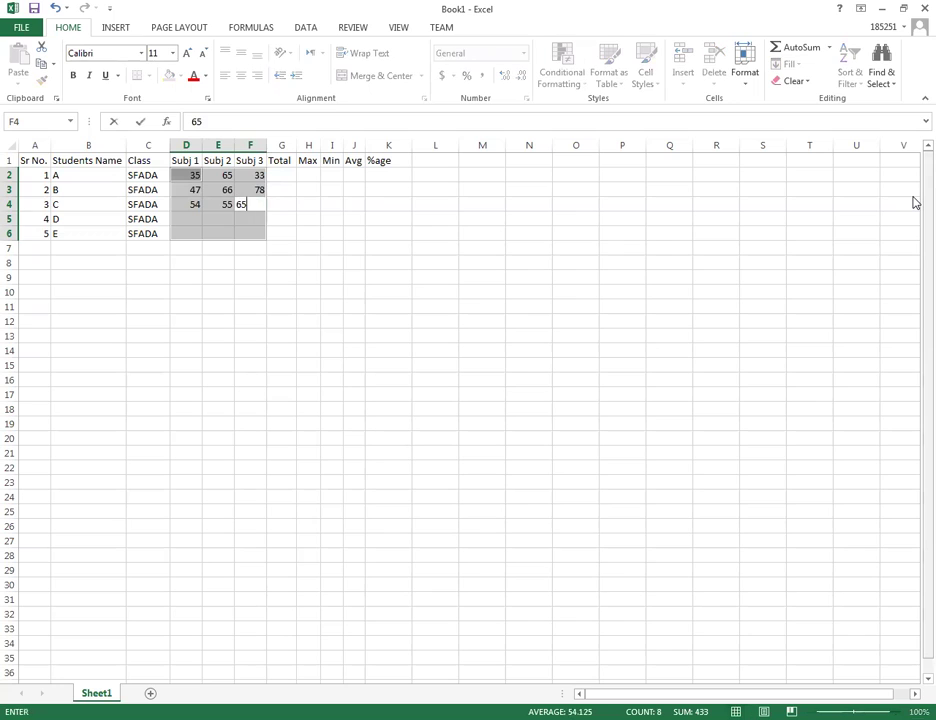
{"action": "key", "text": "Return"}
Enter student D's marks 21, 58 and 65 in row 5 within the selected range.
{"action": "type", "text": "21"}
{"action": "key", "text": "Tab"}
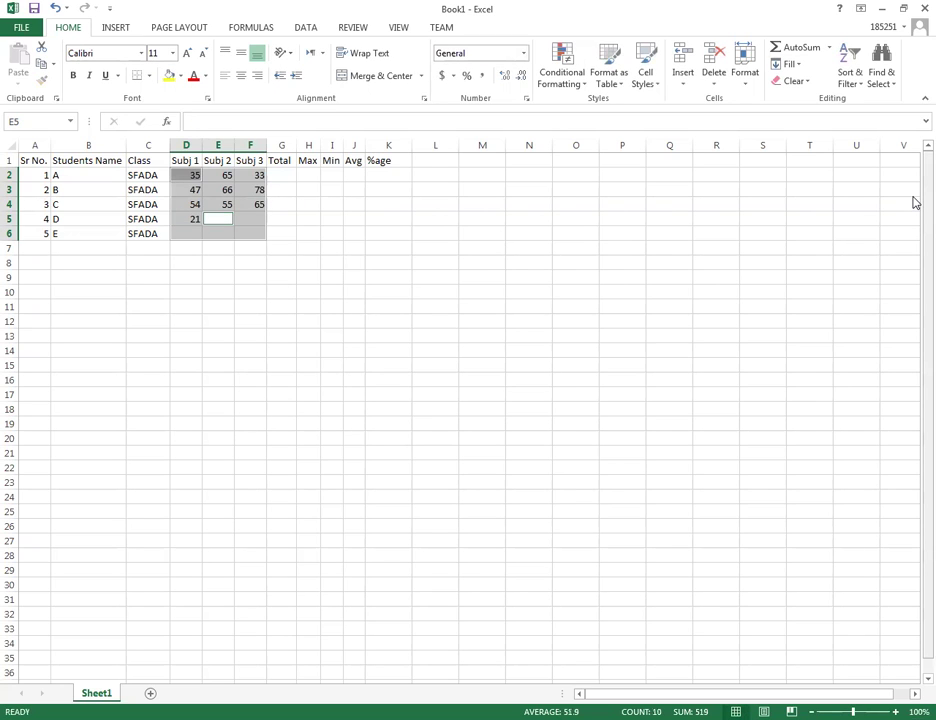
{"action": "type", "text": "58"}
{"action": "key", "text": "Tab"}
{"action": "type", "text": "65"}
{"action": "key", "text": "Return"}
Enter student E's marks 87, 45 and 75 in row 6 within the selected range.
{"action": "type", "text": "87"}
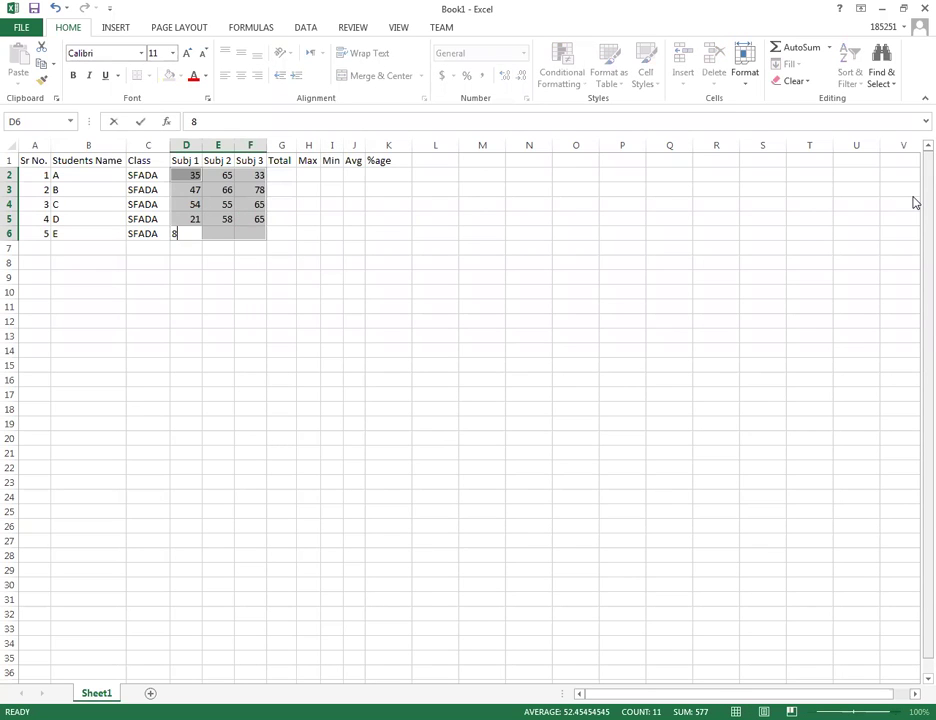
{"action": "key", "text": "Tab"}
{"action": "type", "text": "45"}
{"action": "key", "text": "Tab"}
{"action": "type", "text": "75"}
{"action": "key", "text": "Return"}
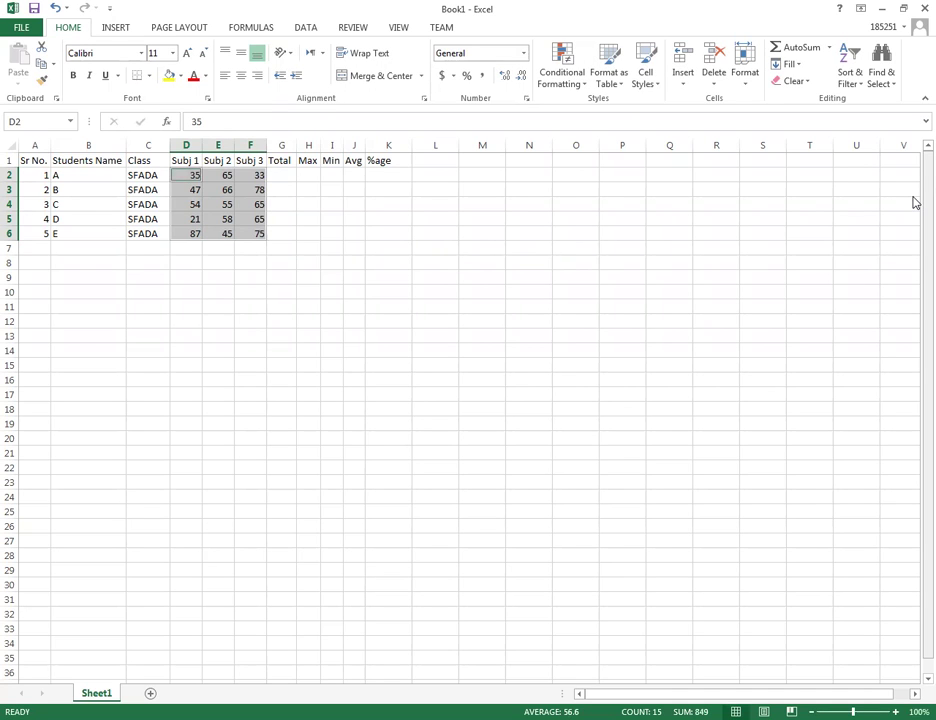
Cycle the active cell repeatedly through the selected marks range D2:F6 to examine how it moves within the selection.
{"action": "key", "text": "Tab"}
{"action": "key", "text": "Tab"}
{"action": "key", "text": "Tab"}
{"action": "key", "text": "Tab"}
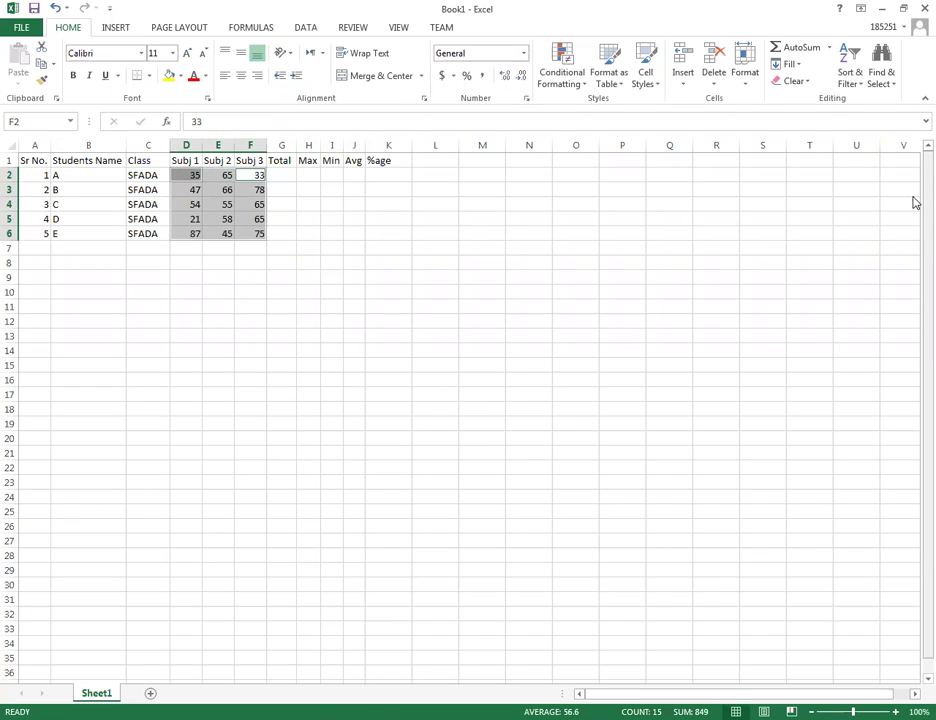
{"action": "key", "text": "Tab"}
{"action": "key", "text": "Tab"}
{"action": "key", "text": "Tab"}
{"action": "key", "text": "Tab"}
{"action": "key", "text": "Tab"}
{"action": "key", "text": "Tab"}
{"action": "key", "text": "Tab"}
{"action": "key", "text": "Tab"}
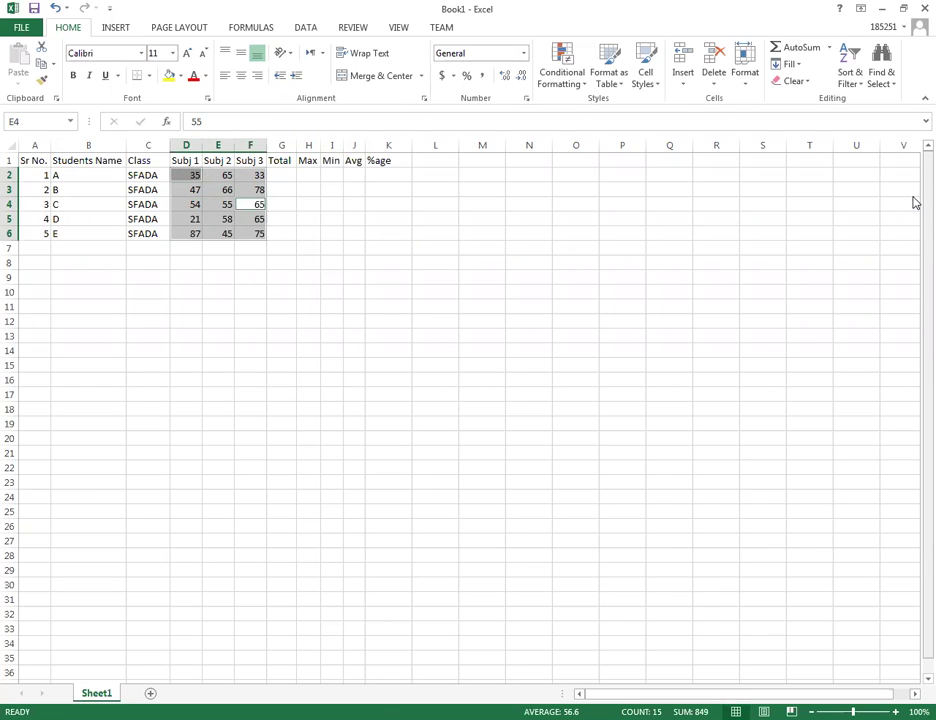
{"action": "key", "text": "Tab"}
{"action": "key", "text": "Tab"}
{"action": "key", "text": "Tab"}
{"action": "key", "text": "Tab"}
{"action": "key", "text": "Tab"}
{"action": "key", "text": "Tab"}
{"action": "key", "text": "Tab"}
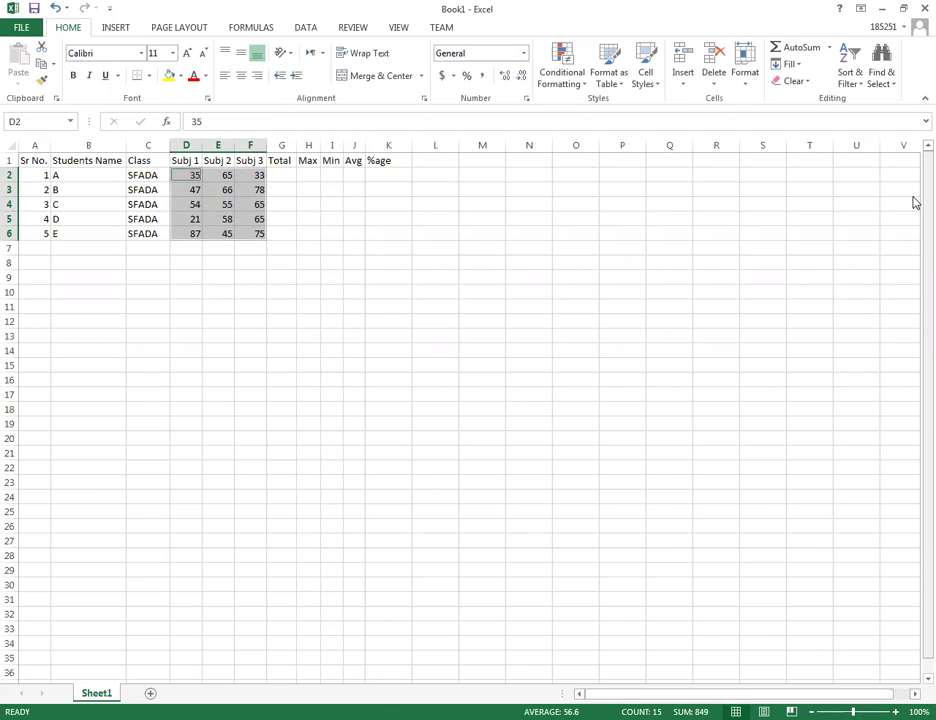
{"action": "key", "text": "Tab"}
{"action": "key", "text": "Tab"}
{"action": "key", "text": "Tab"}
{"action": "key", "text": "Tab"}
{"action": "key", "text": "Tab"}
{"action": "key", "text": "Tab"}
{"action": "key", "text": "Tab"}
{"action": "key", "text": "Tab"}
{"action": "key", "text": "Tab"}
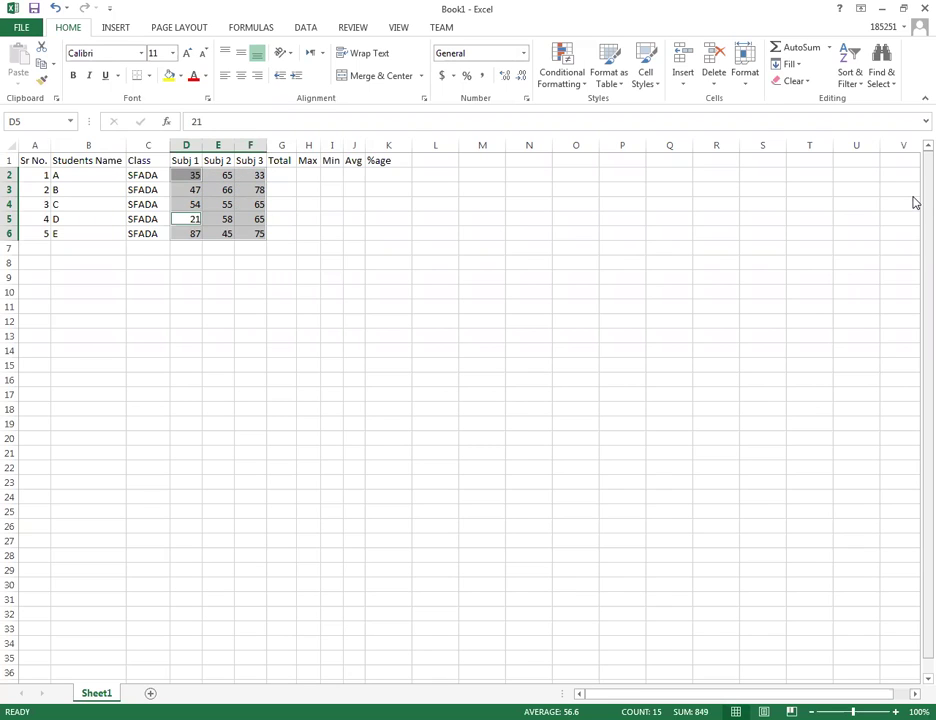
{"action": "key", "text": "Tab"}
{"action": "key", "text": "Tab"}
{"action": "key", "text": "Tab"}
{"action": "key", "text": "Tab"}
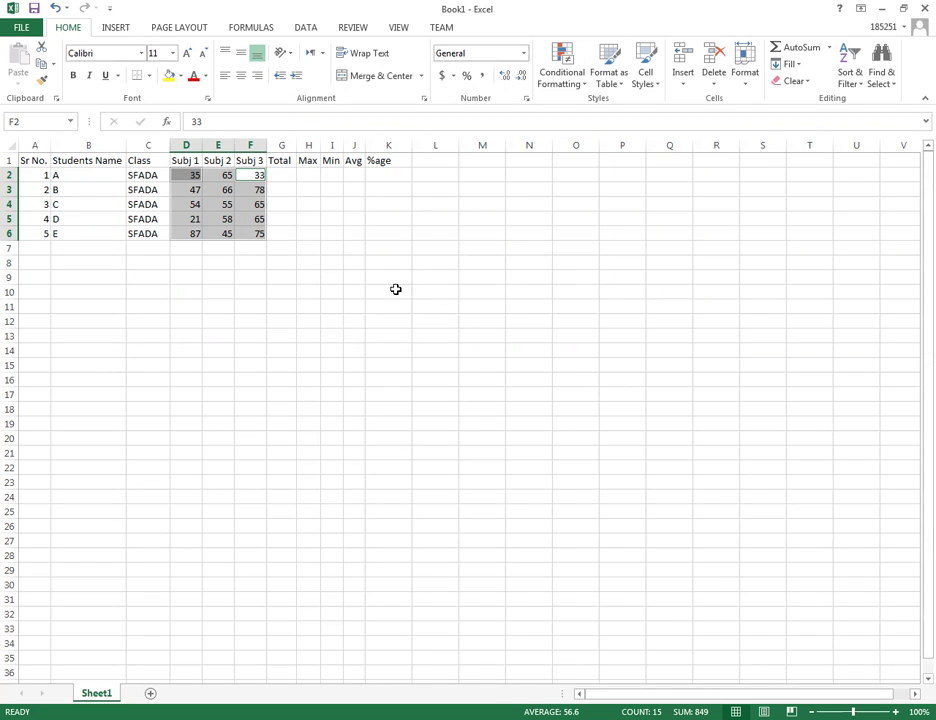
Clear all five students' subject marks in D2:F6.
{"action": "left_click", "coordinate": [395, 289]}
{"action": "left_click_drag", "start_coordinate": [196, 175], "coordinate": [250, 230]}
{"action": "key", "text": "Delete"}
{"action": "left_click", "coordinate": [251, 318]}
Enter trial numbers across row 2 from D2 to R2 without preselecting a range, beginning with 65, 65 and 6.
{"action": "left_click", "coordinate": [183, 175]}
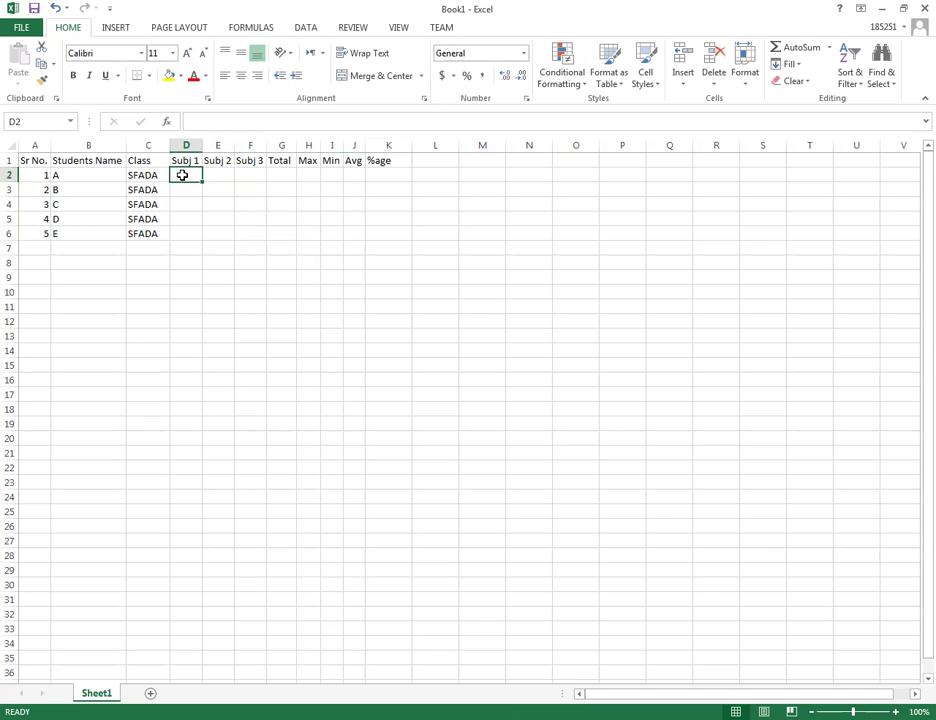
{"action": "type", "text": "65"}
{"action": "key", "text": "Tab"}
{"action": "type", "text": "65"}
{"action": "key", "text": "Tab"}
{"action": "type", "text": "6\t5\t65\t66\t5\t65\t65\t6\t54\t6\t545\t\t55"}
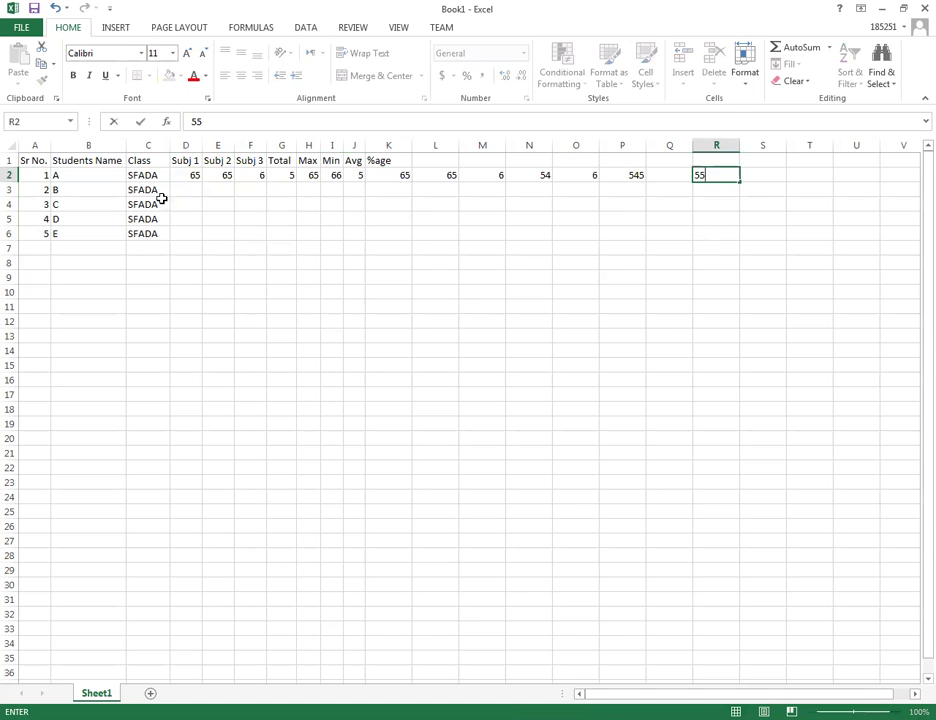
Clear the trial numbers from D2:R2.
{"action": "left_click_drag", "start_coordinate": [188, 173], "coordinate": [708, 186]}
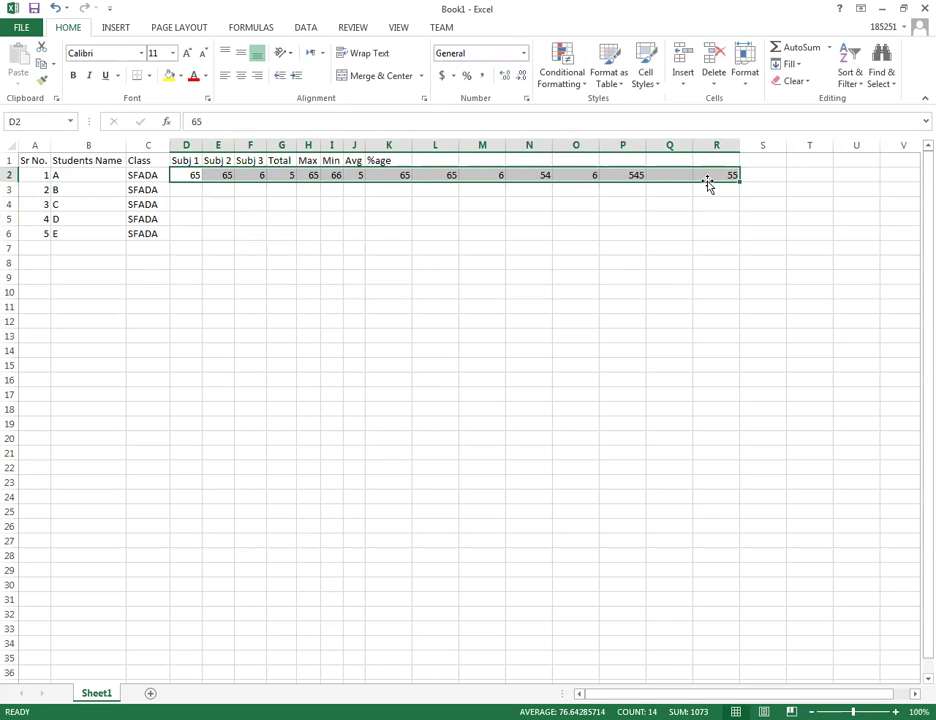
{"action": "key", "text": "Delete"}
{"action": "left_click", "coordinate": [512, 250]}
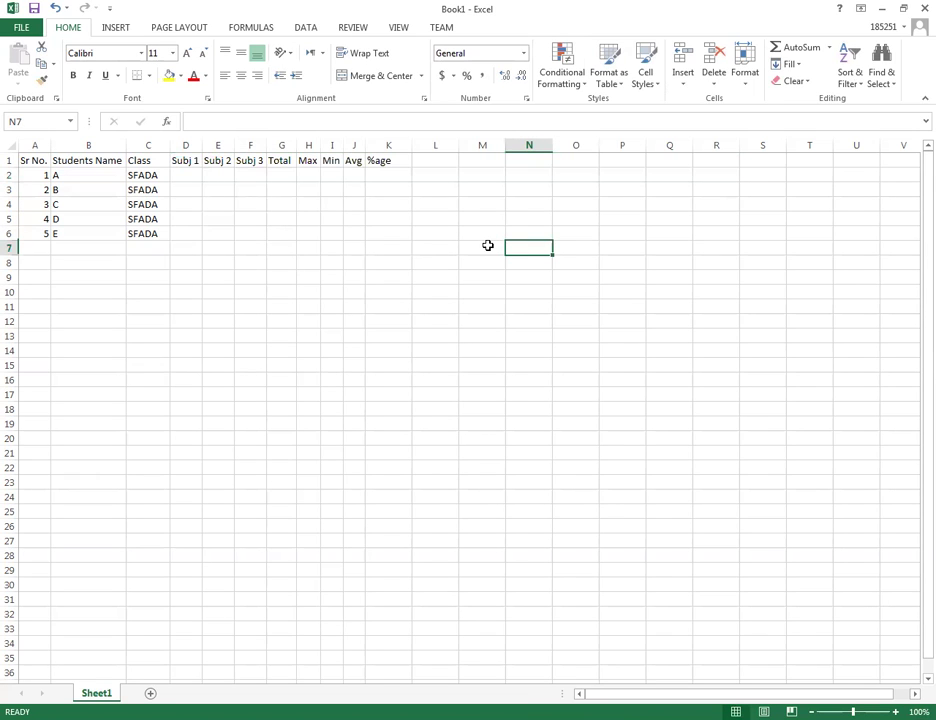
Select the marks range D2:F5 and enter student A's marks: 78 for Subj 1, 58 for Subj 2 and 65 for Subj 3.
{"action": "left_click", "coordinate": [189, 173]}
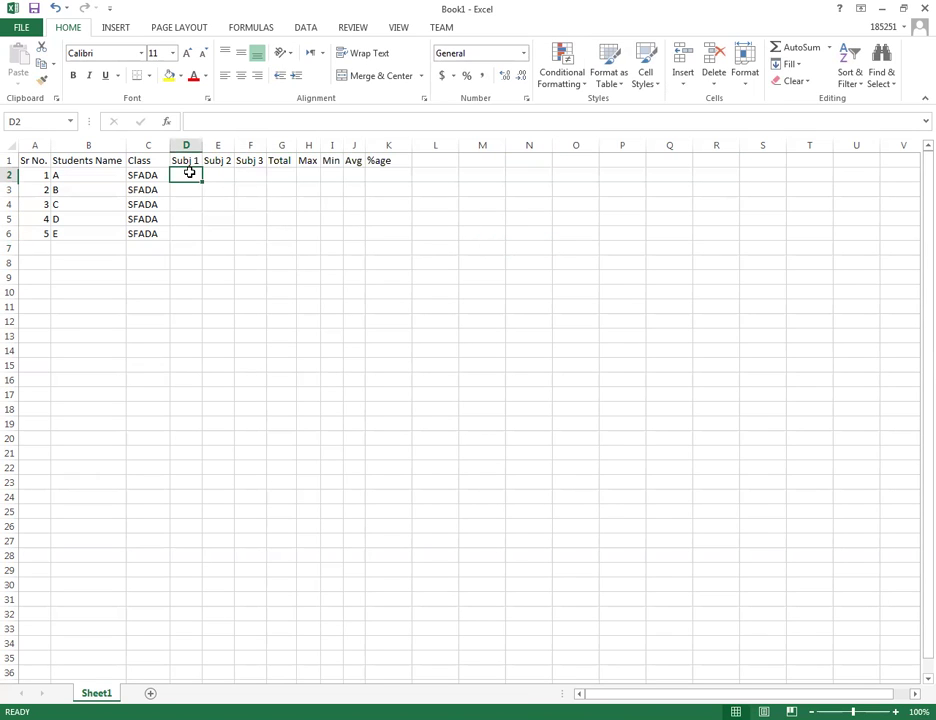
{"action": "left_click_drag", "start_coordinate": [189, 173], "coordinate": [242, 210]}
{"action": "type", "text": "65"}
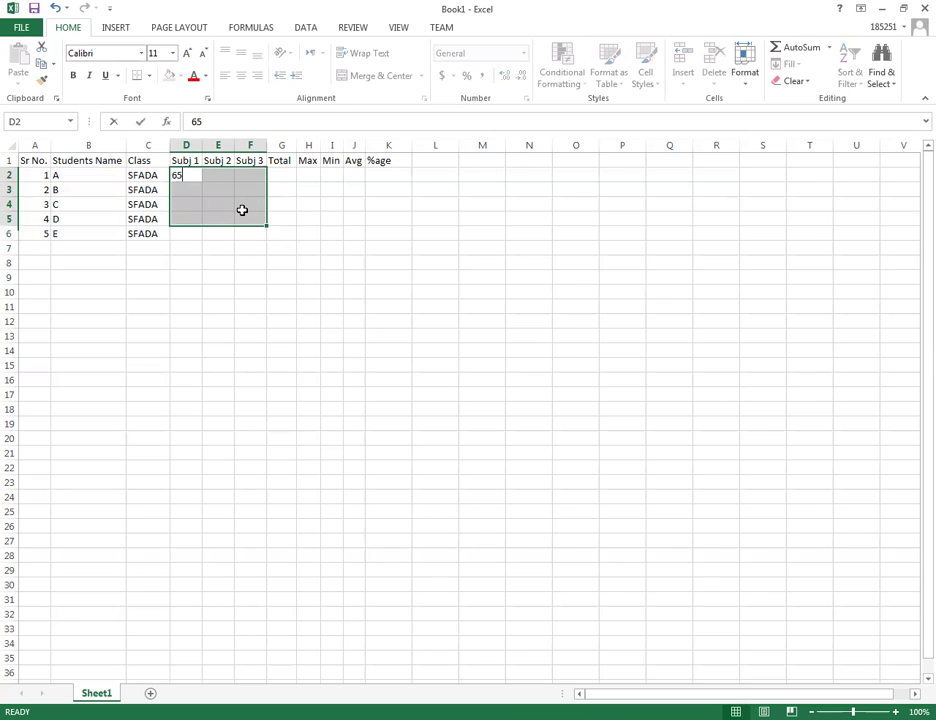
{"action": "key", "text": "Return"}
{"action": "key", "text": "shift+Return"}
{"action": "type", "text": "78"}
{"action": "key", "text": "Tab"}
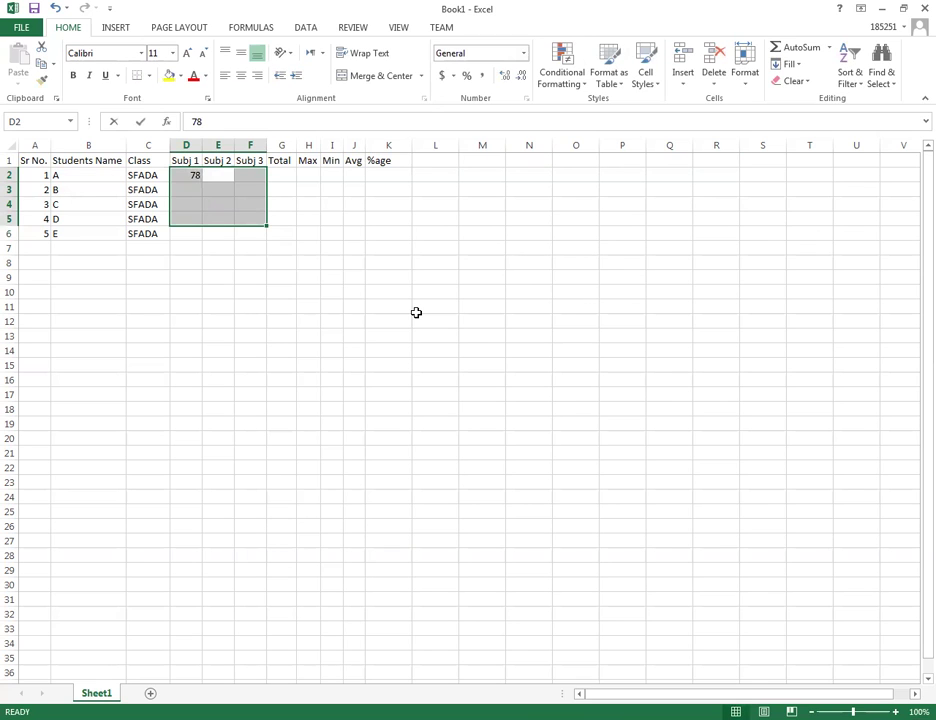
{"action": "type", "text": "58"}
{"action": "key", "text": "Tab"}
{"action": "type", "text": "65"}
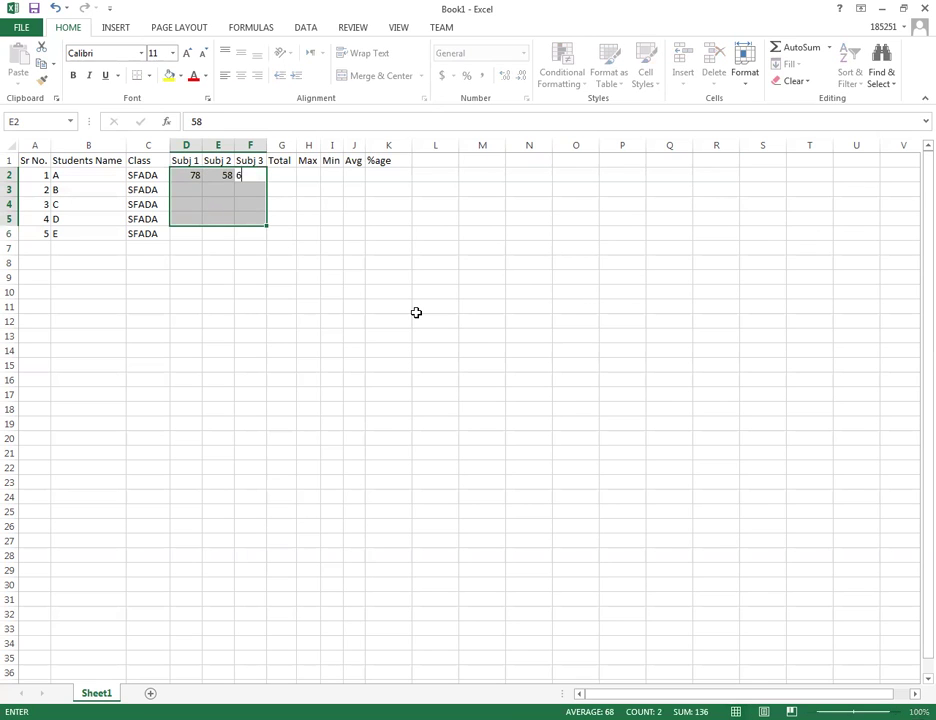
{"action": "key", "text": "Return"}
Enter student B's marks in row 3: 45 for Subj 1, 24 for Subj 2 and 58 for Subj 3.
{"action": "type", "text": "45"}
{"action": "key", "text": "Tab"}
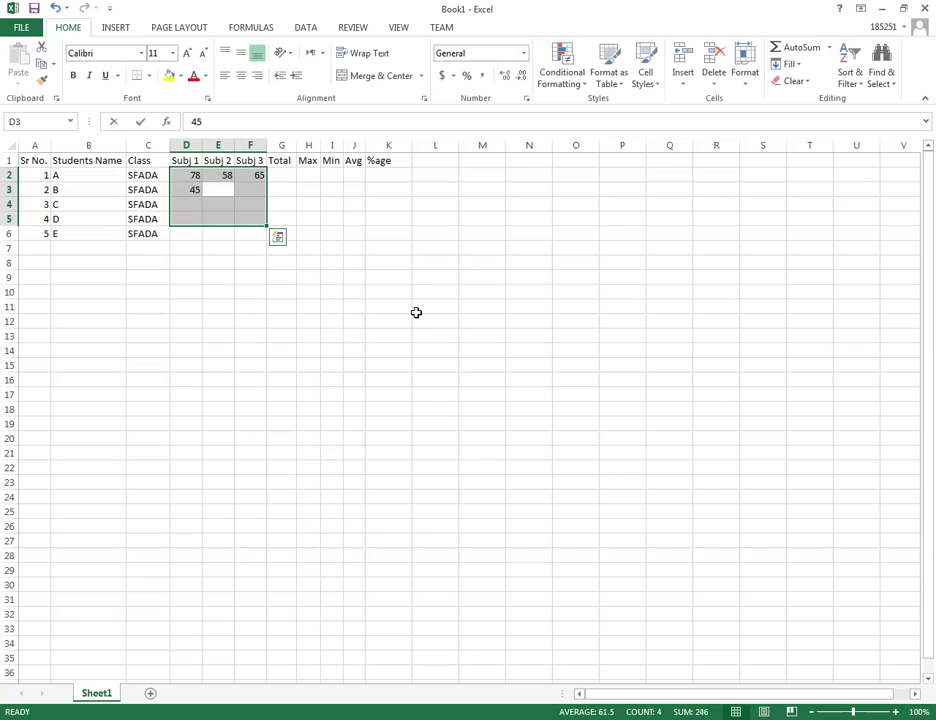
{"action": "type", "text": "24"}
{"action": "key", "text": "Tab"}
{"action": "type", "text": "58"}
{"action": "key", "text": "Return"}
Enter student C's marks in row 4: 57 for Subj 1, 59 for Subj 2 and 56 for Subj 3.
{"action": "type", "text": "57"}
{"action": "key", "text": "Tab"}
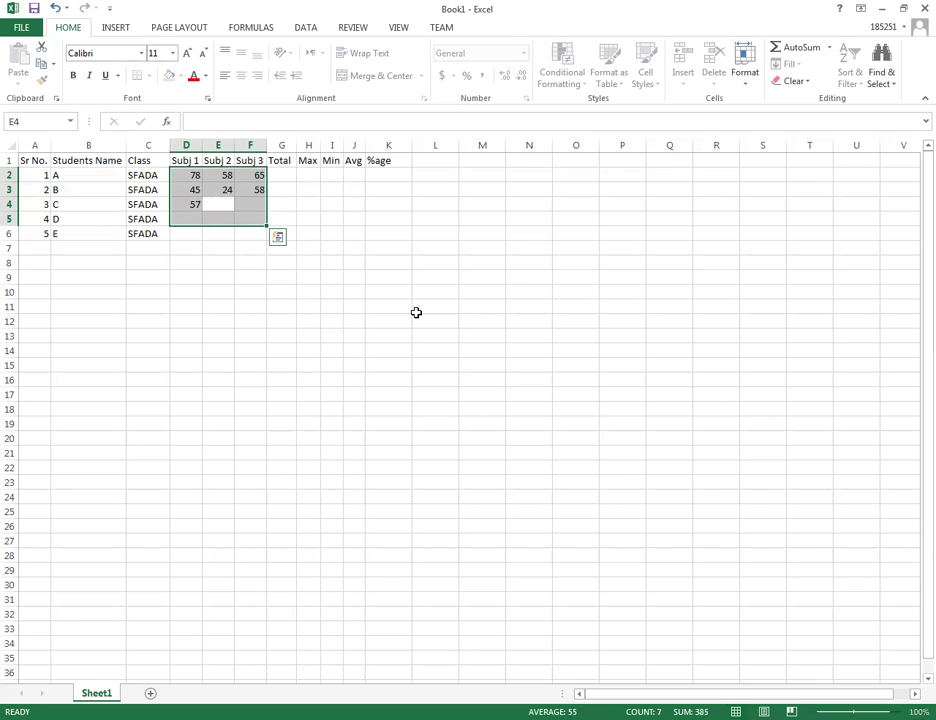
{"action": "type", "text": "59"}
{"action": "key", "text": "Tab"}
{"action": "type", "text": "56"}
{"action": "key", "text": "Return"}
Enter student D's marks in row 5: 53 for Subj 1, 54 for Subj 2 and 56 for Subj 3.
{"action": "type", "text": "53"}
{"action": "key", "text": "Tab"}
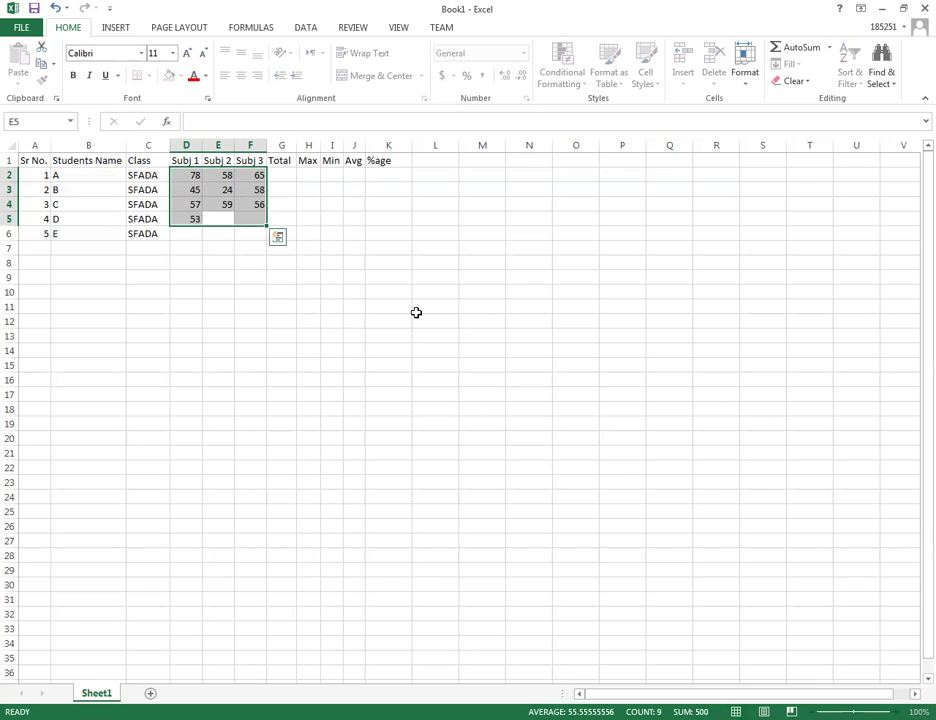
{"action": "type", "text": "54"}
{"action": "key", "text": "Tab"}
{"action": "type", "text": "56"}
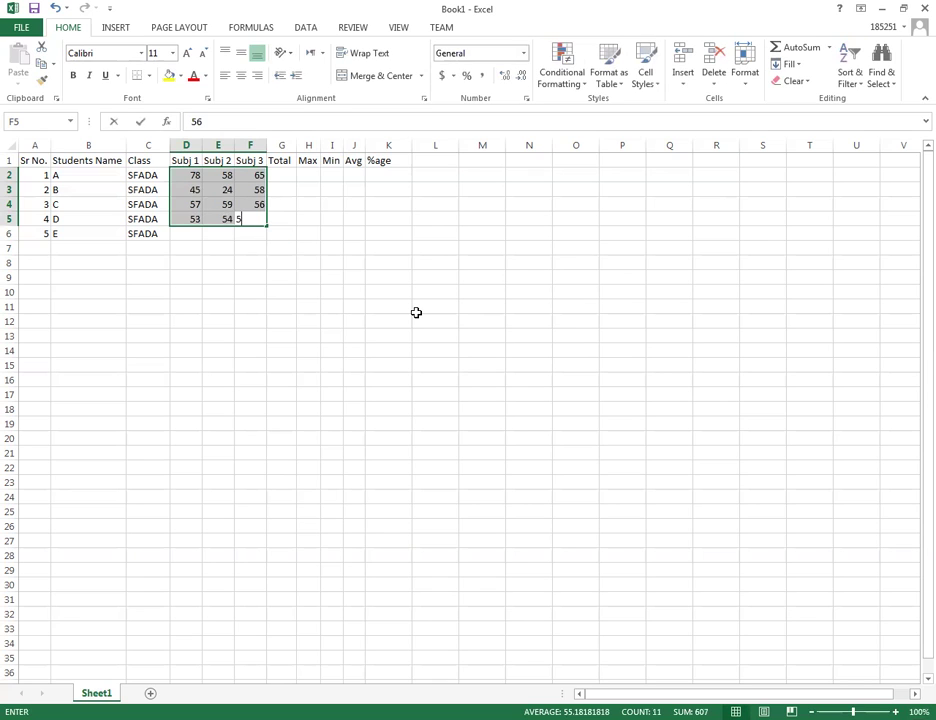
{"action": "left_click", "coordinate": [318, 265]}
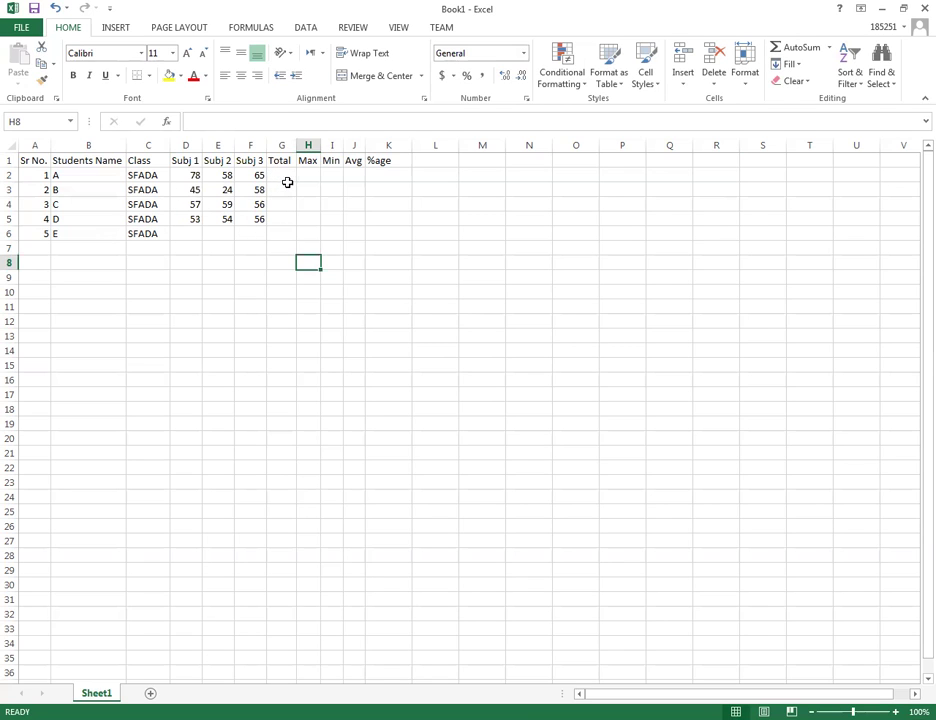
Enter student E's marks in row 6: 65 for Subj 1, 64 for Subj 2 and 62 for Subj 3.
{"action": "left_click", "coordinate": [198, 234]}
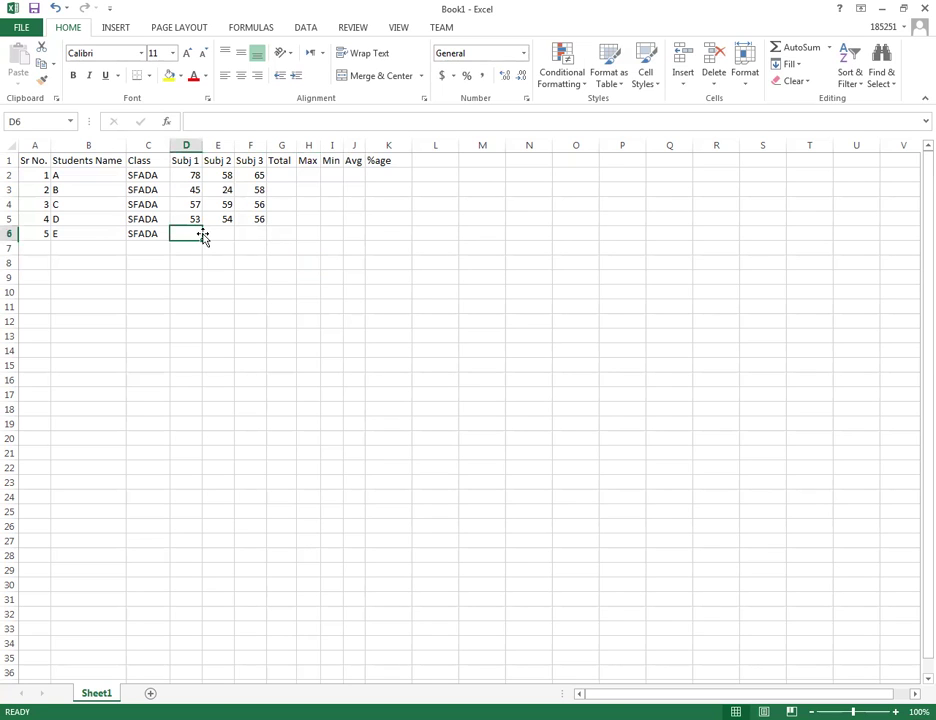
{"action": "type", "text": "65"}
{"action": "key", "text": "Tab"}
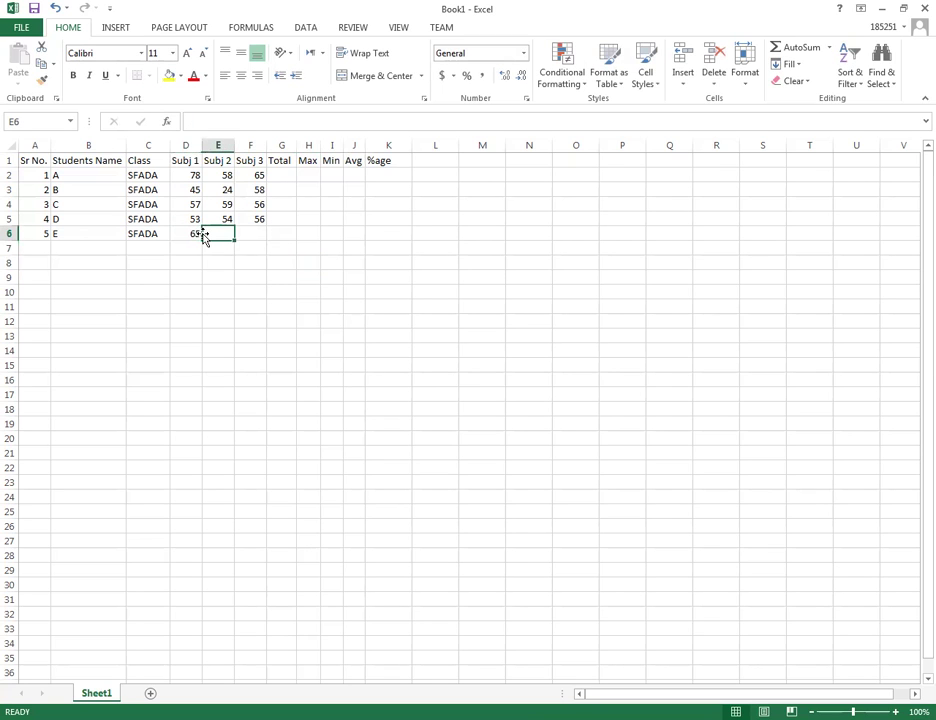
{"action": "type", "text": "64"}
{"action": "key", "text": "Tab"}
{"action": "type", "text": "62"}
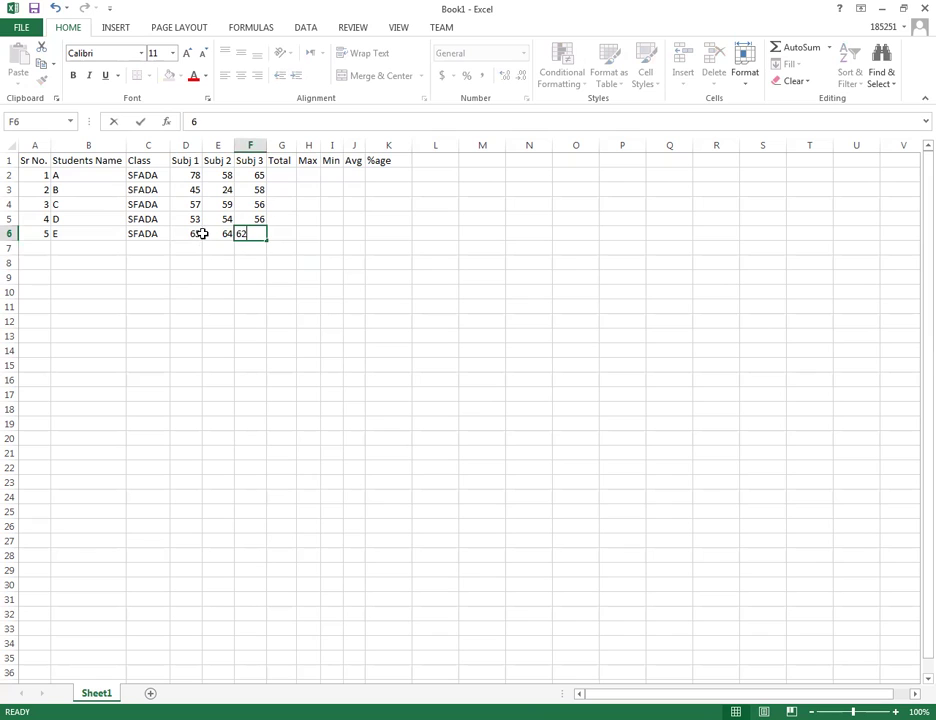
{"action": "left_click", "coordinate": [378, 260]}
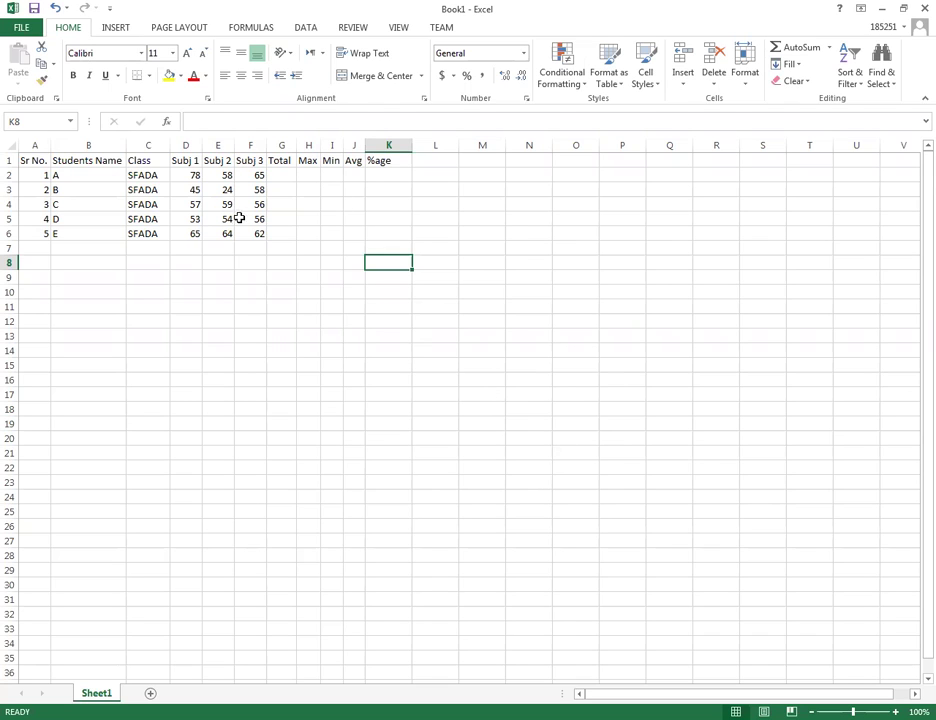
Select the three subject marks of students A, B and C in turn and check each selection's sum in the status bar.
{"action": "left_click", "coordinate": [280, 176]}
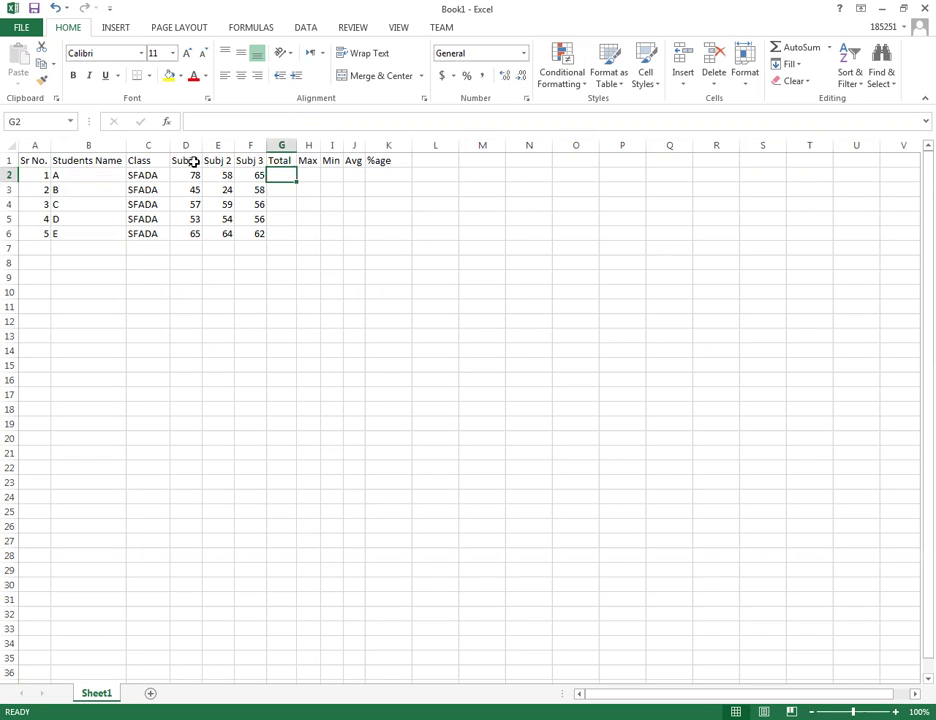
{"action": "left_click_drag", "start_coordinate": [192, 174], "coordinate": [259, 189]}
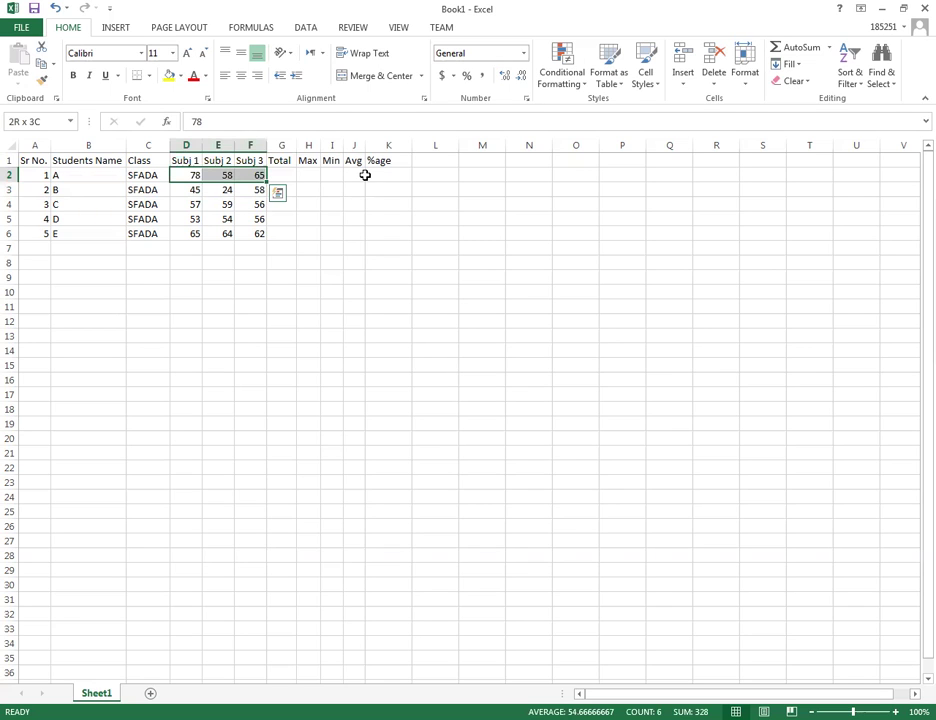
{"action": "key", "text": "shift+Up"}
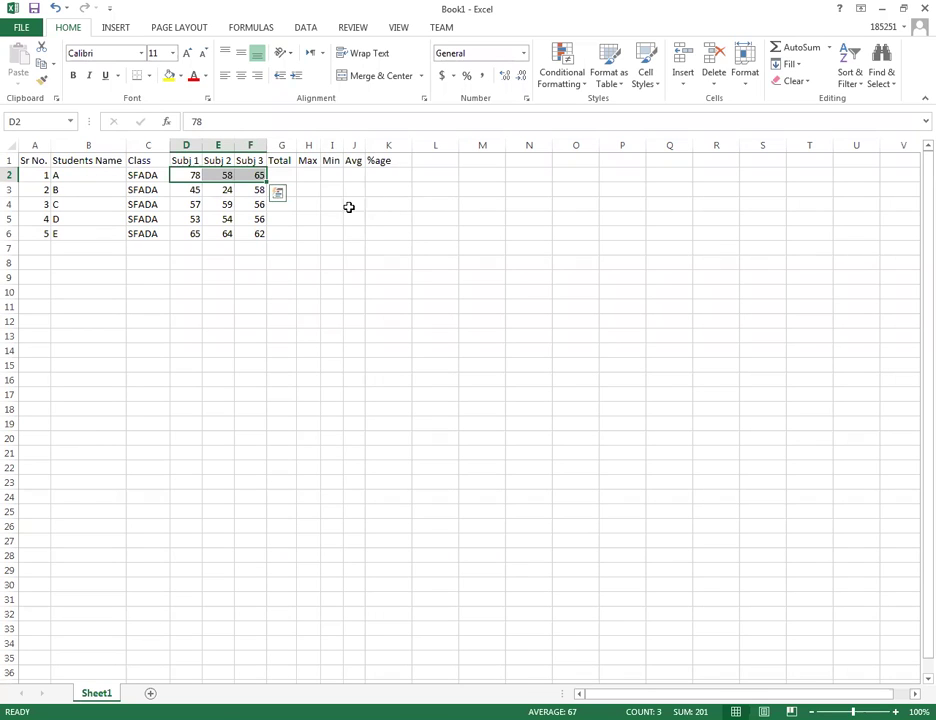
{"action": "left_click_drag", "start_coordinate": [176, 194], "coordinate": [262, 190]}
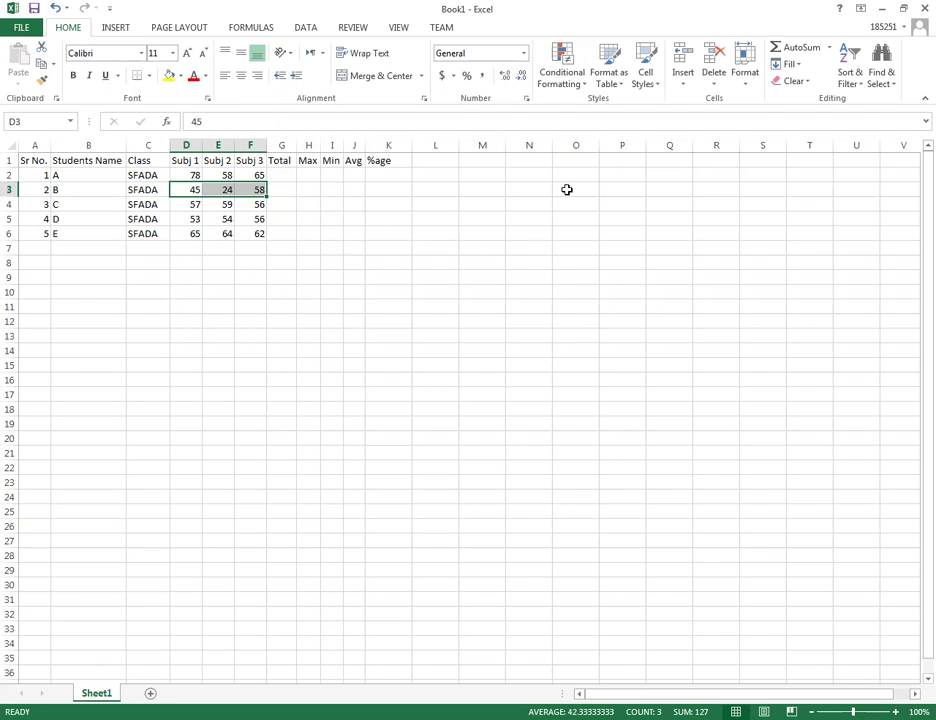
{"action": "left_click", "coordinate": [197, 206]}
{"action": "left_click_drag", "start_coordinate": [197, 206], "coordinate": [261, 204]}
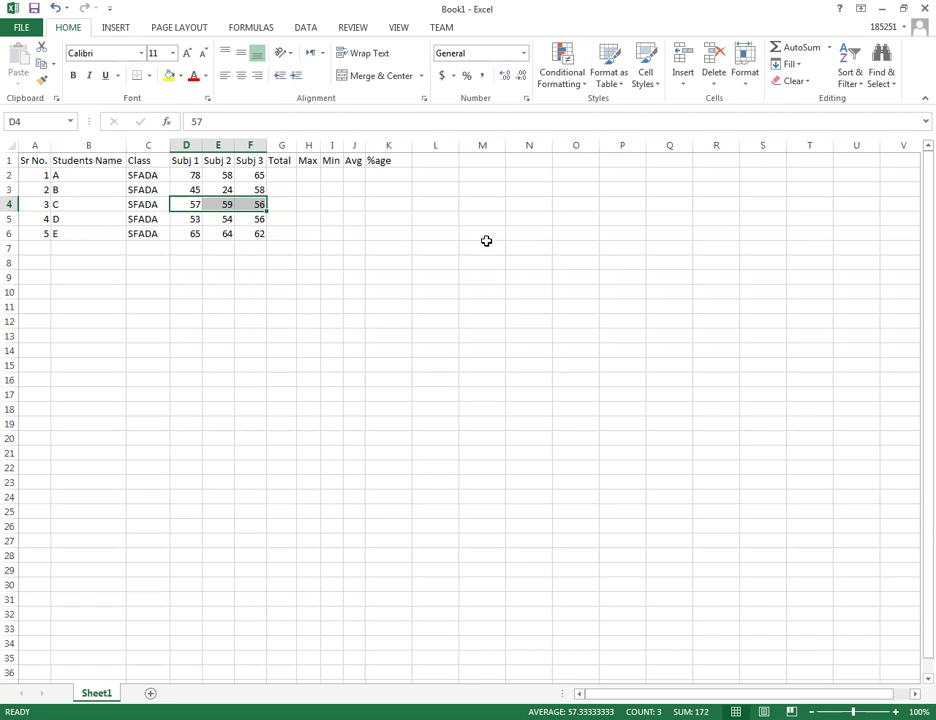
{"action": "left_click_drag", "start_coordinate": [187, 175], "coordinate": [253, 175]}
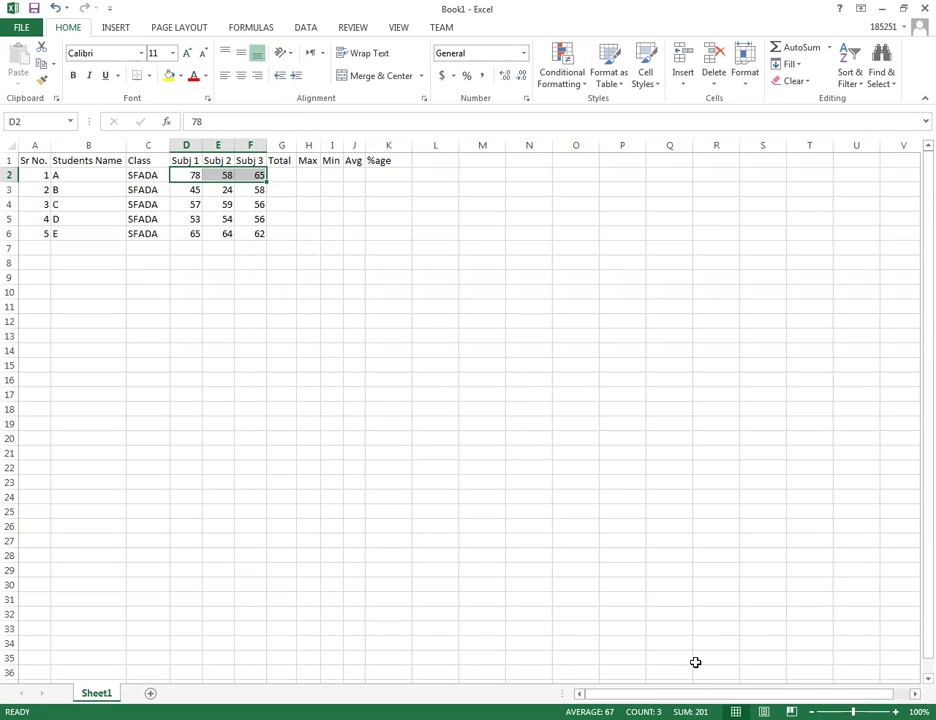
{"action": "left_click_drag", "start_coordinate": [190, 189], "coordinate": [248, 189]}
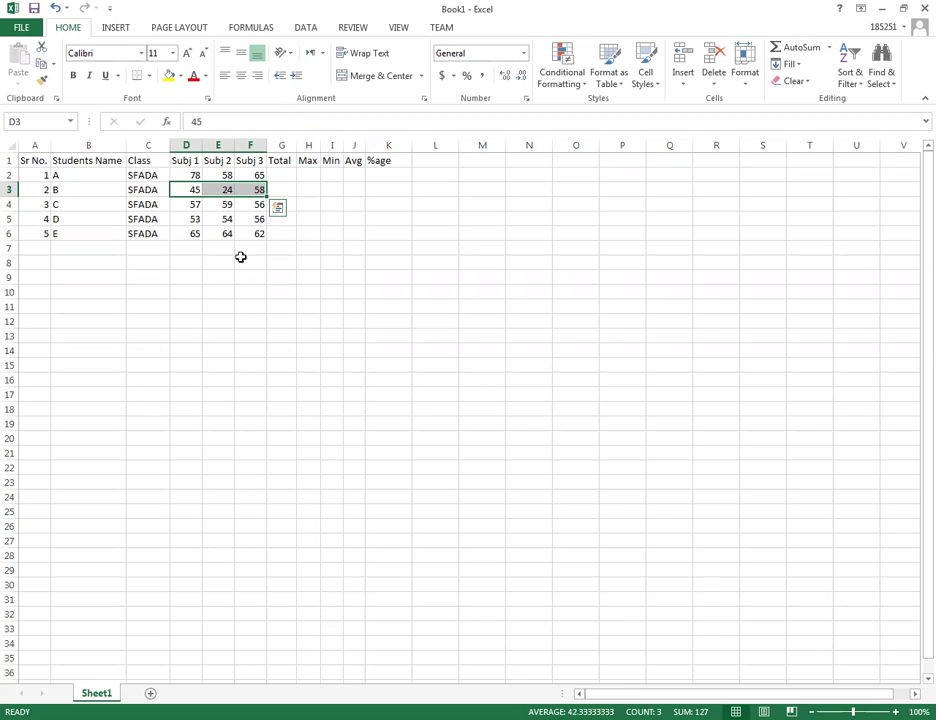
Calculate student A's total in G2 with the formula =78+58+65.
{"action": "left_click", "coordinate": [285, 177]}
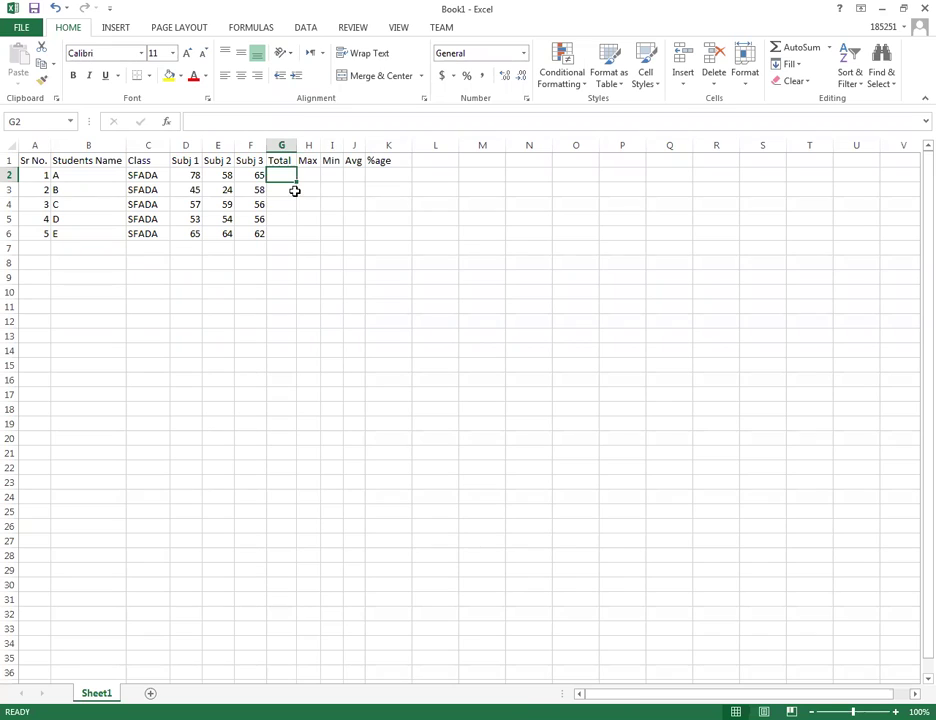
{"action": "double_click", "coordinate": [276, 175]}
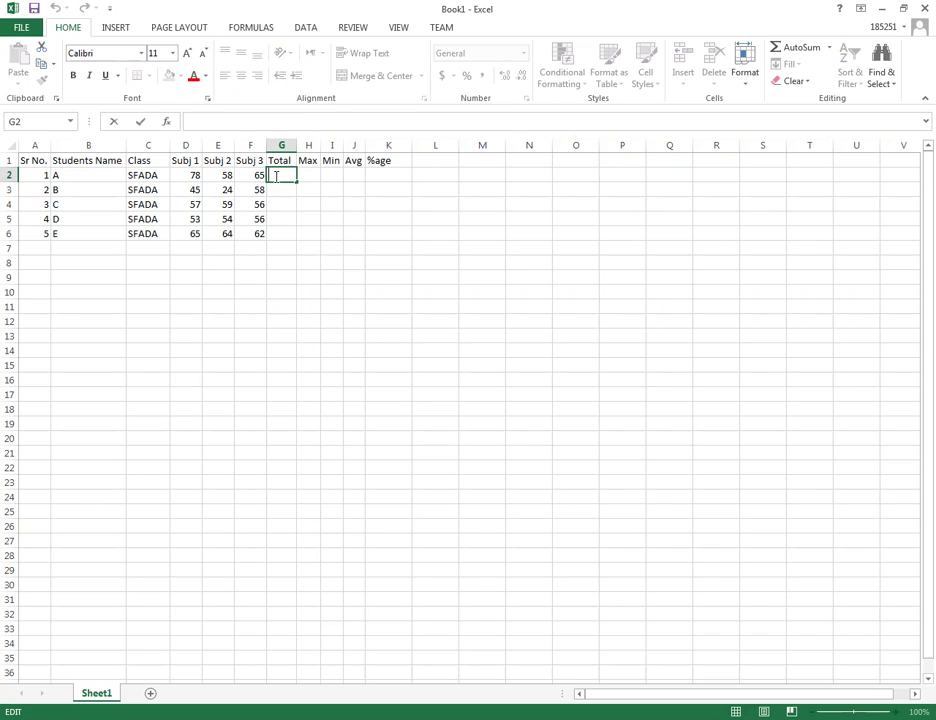
{"action": "type", "text": "="}
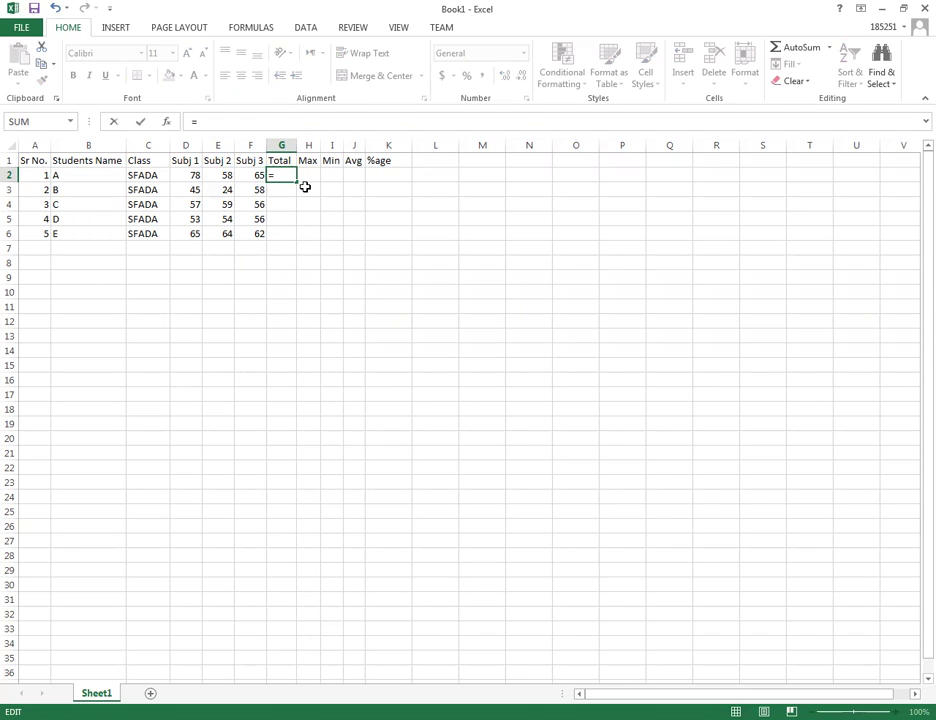
{"action": "type", "text": "78+58+65"}
{"action": "key", "text": "Return"}
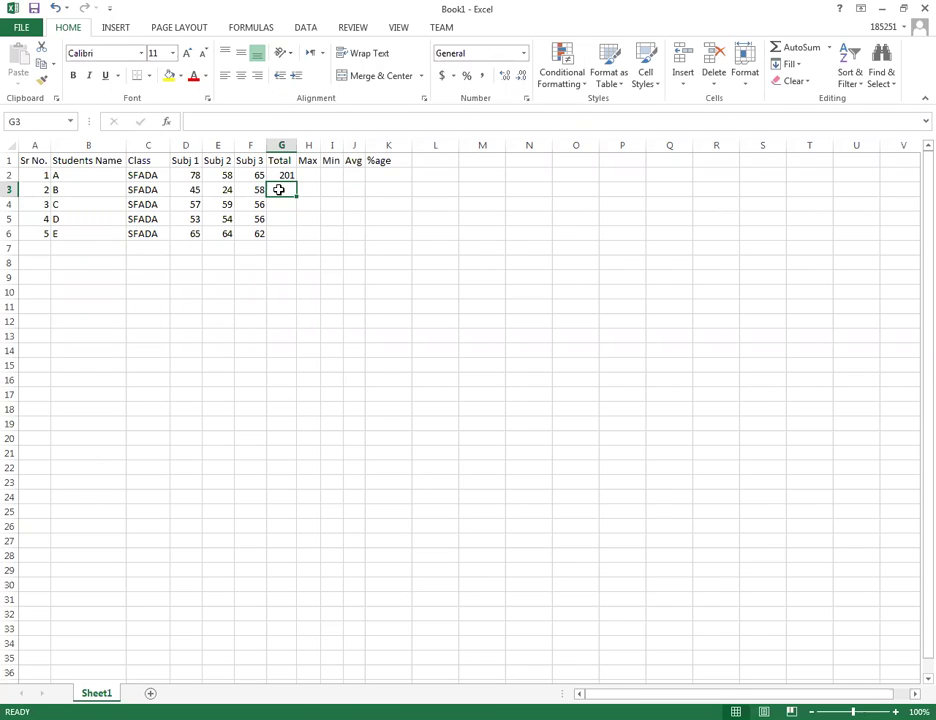
Total student B's marks in D3:F3 with the AutoSum Sum function.
{"action": "double_click", "coordinate": [279, 189]}
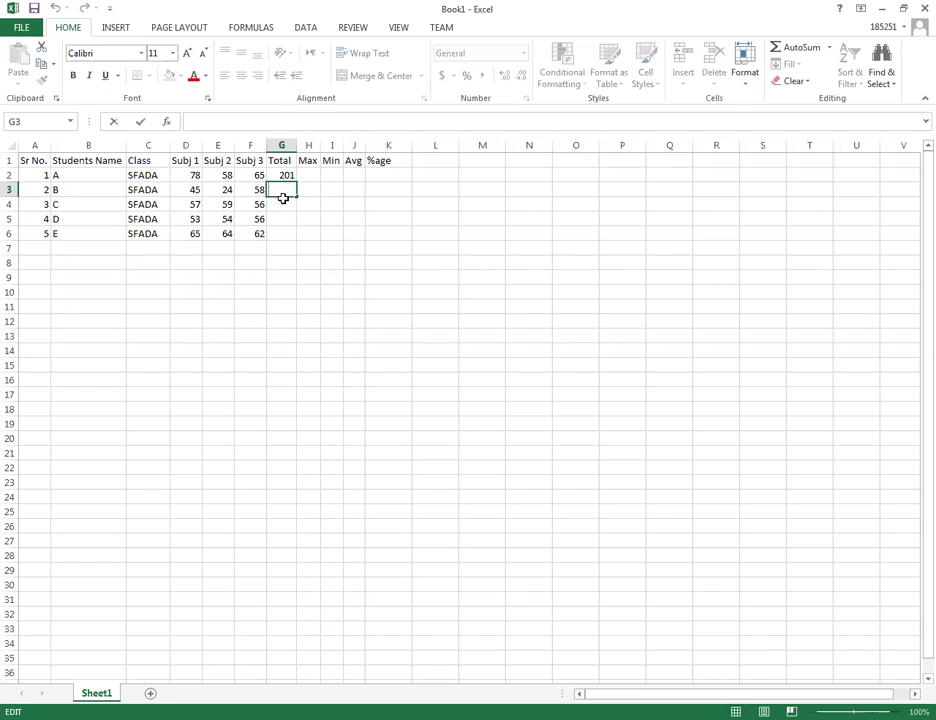
{"action": "left_click", "coordinate": [622, 452]}
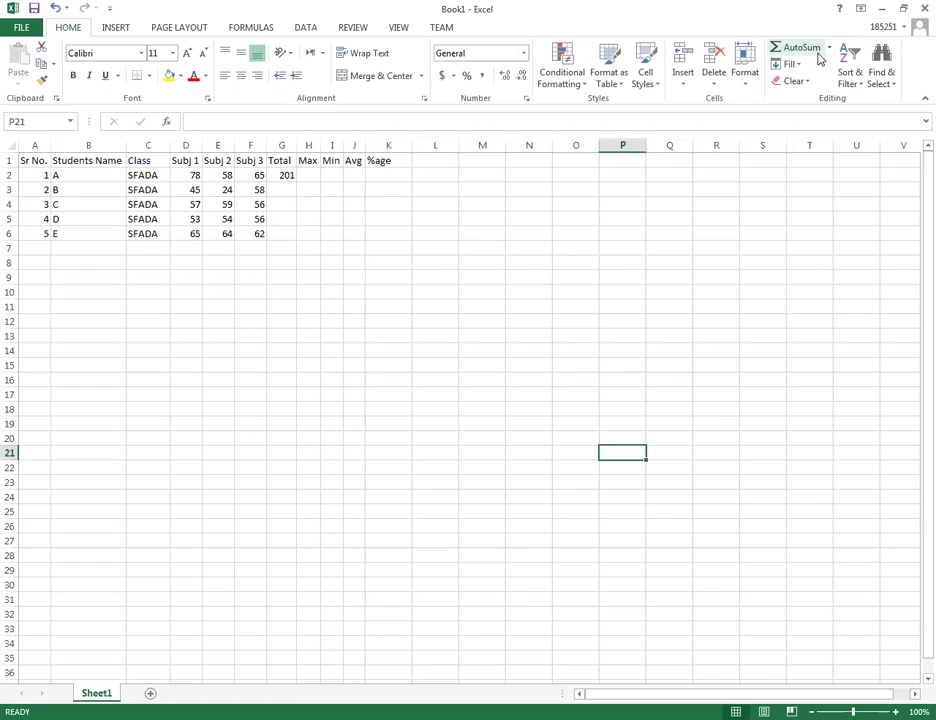
{"action": "left_click_drag", "start_coordinate": [196, 190], "coordinate": [260, 189]}
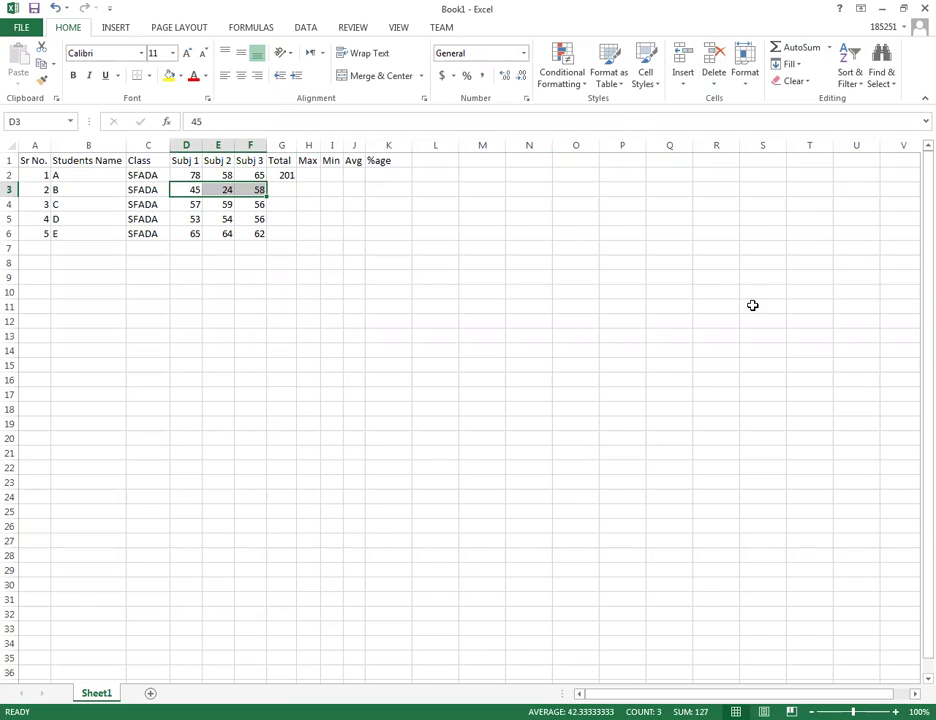
{"action": "left_click", "coordinate": [829, 48]}
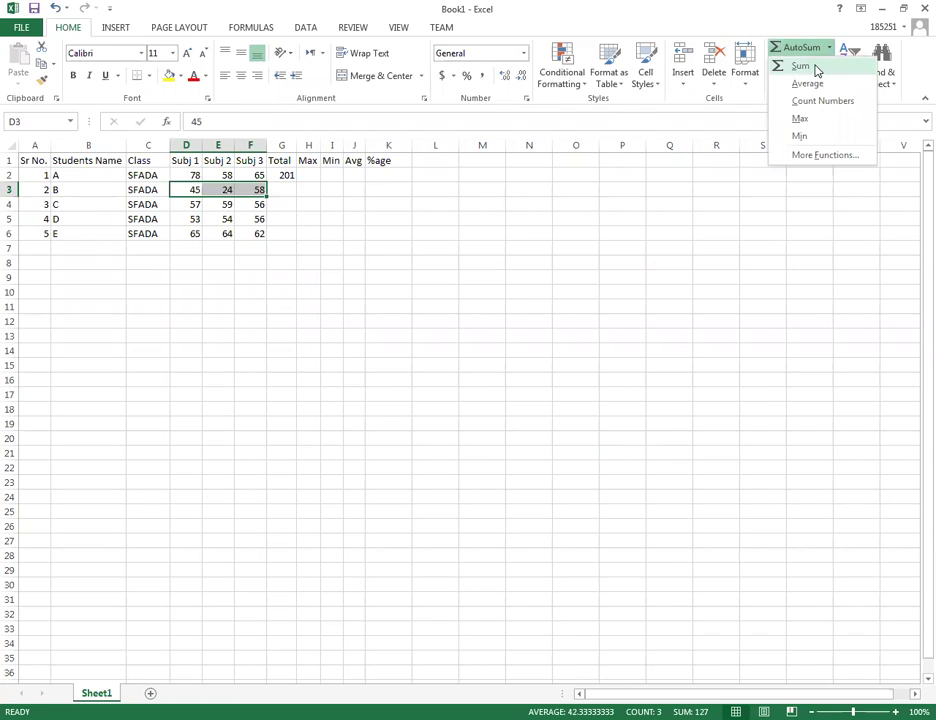
{"action": "left_click", "coordinate": [816, 67]}
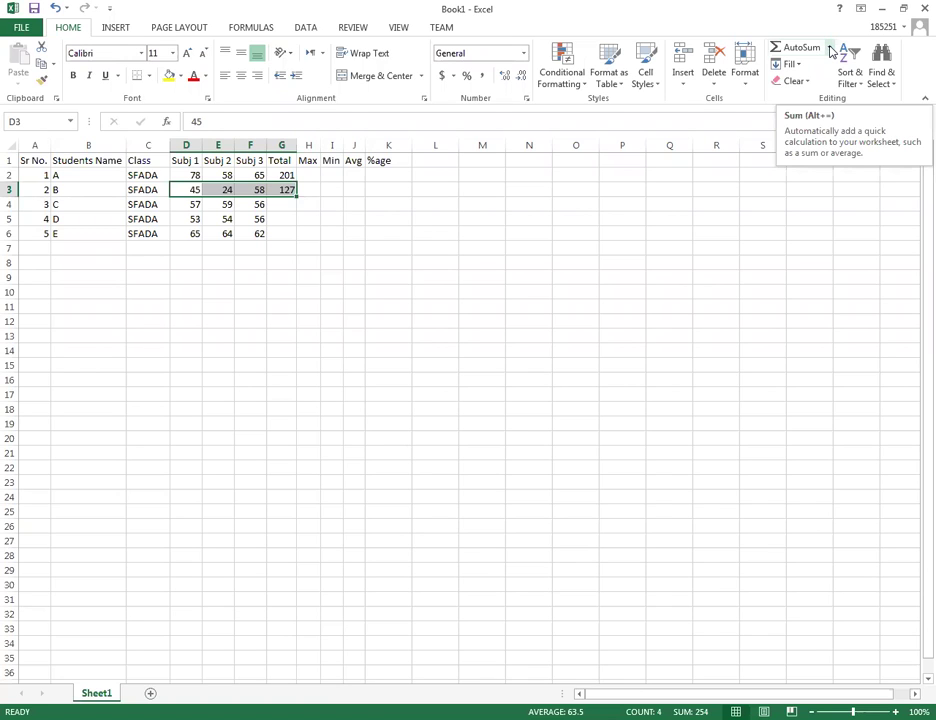
Total student C's marks in D4:F4 with the AutoSum shortcut.
{"action": "left_click", "coordinate": [289, 203]}
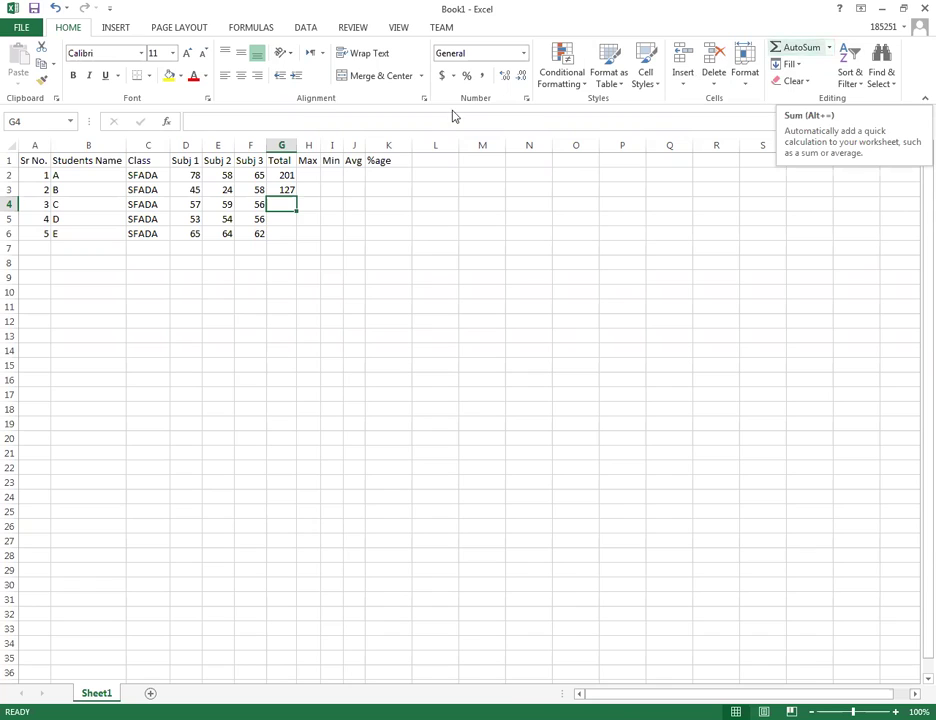
{"action": "left_click_drag", "start_coordinate": [196, 203], "coordinate": [257, 205]}
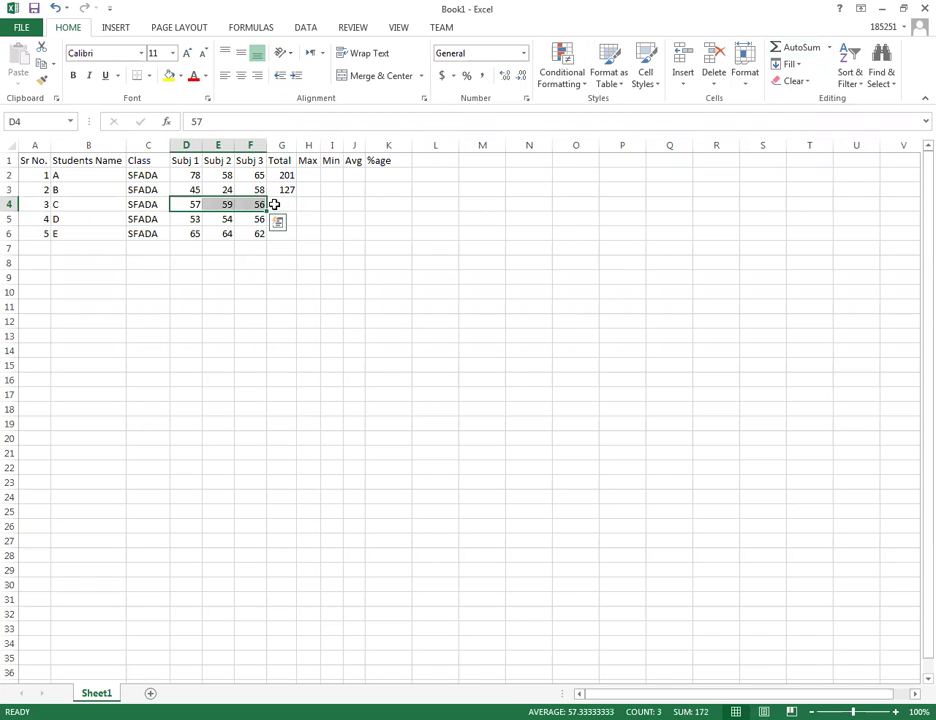
{"action": "key", "text": "alt"}
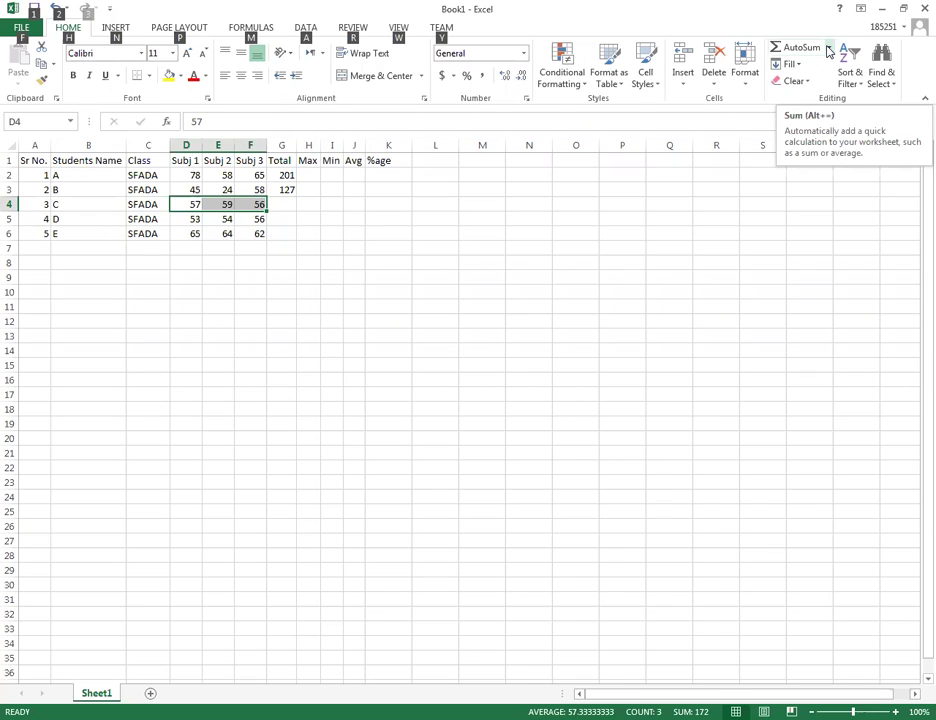
{"action": "key", "text": "alt+equal"}
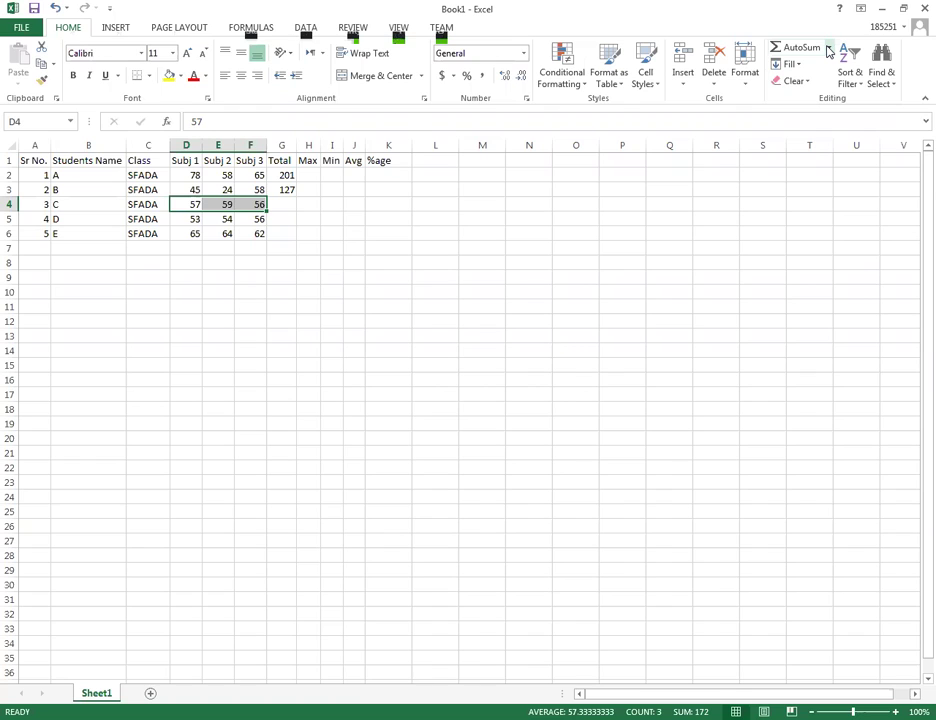
{"action": "key", "text": "alt+equal"}
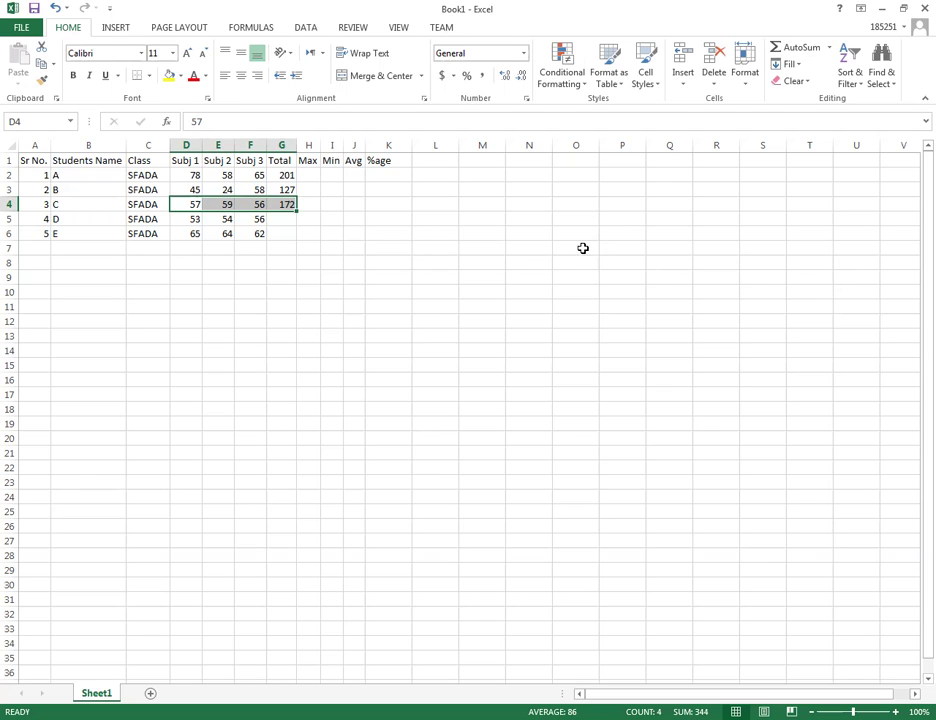
{"action": "left_click", "coordinate": [285, 220]}
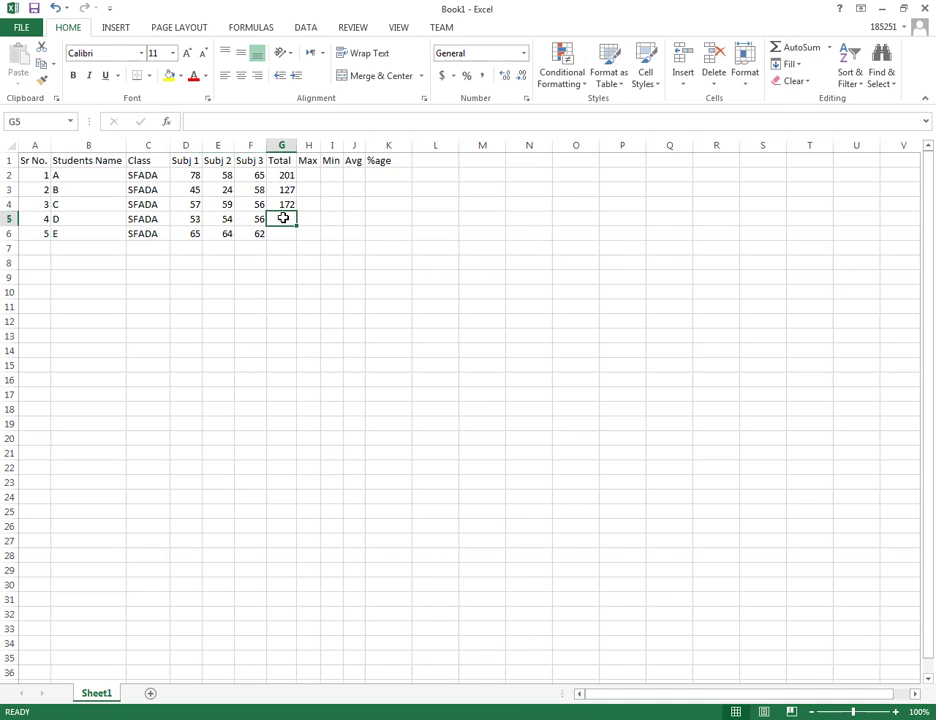
{"action": "double_click", "coordinate": [283, 218]}
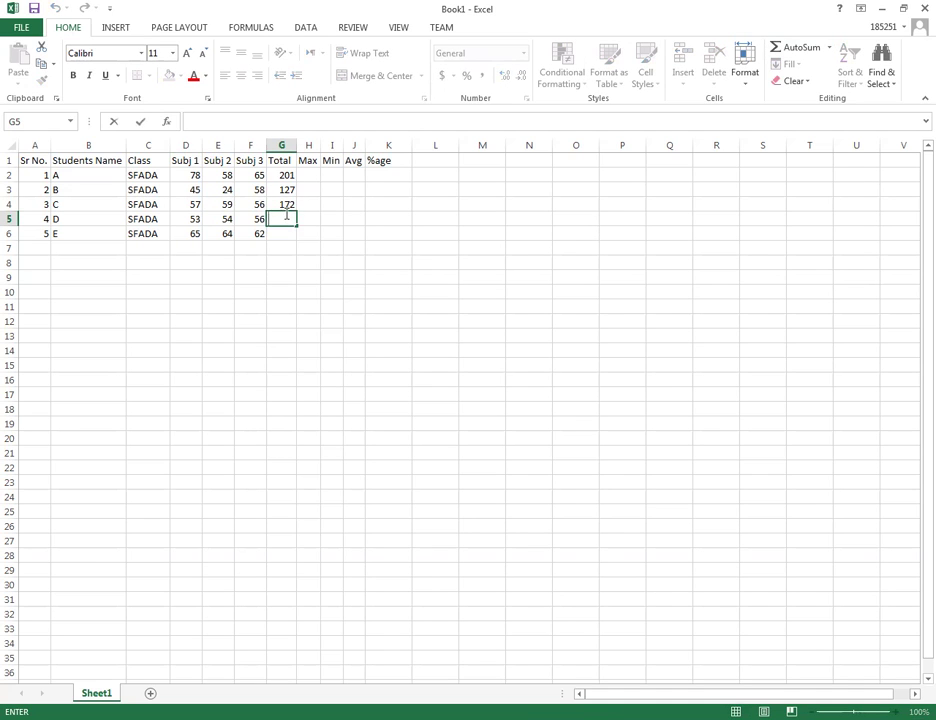
{"action": "type", "text": "="}
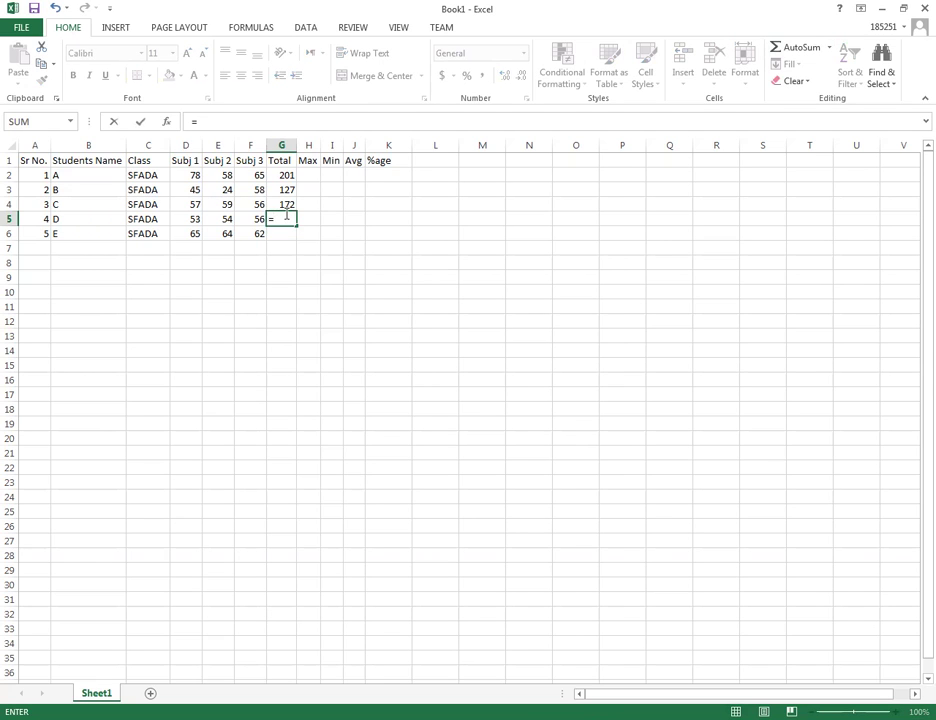
{"action": "type", "text": "sum,"}
{"action": "key", "text": "BackSpace"}
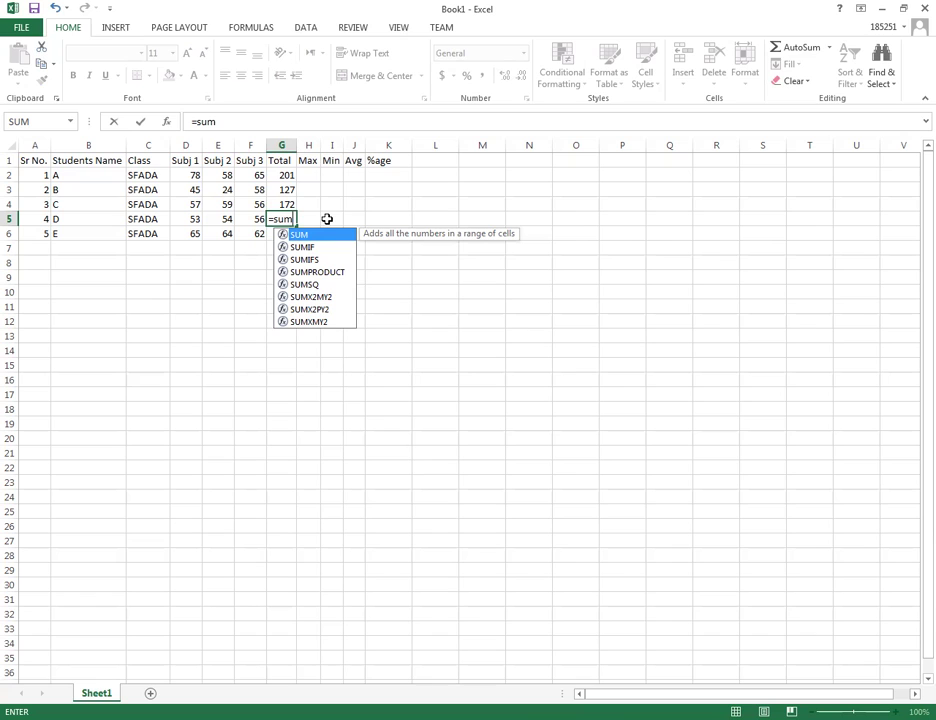
{"action": "key", "text": "BackSpace"}
{"action": "key", "text": "BackSpace"}
{"action": "key", "text": "BackSpace"}
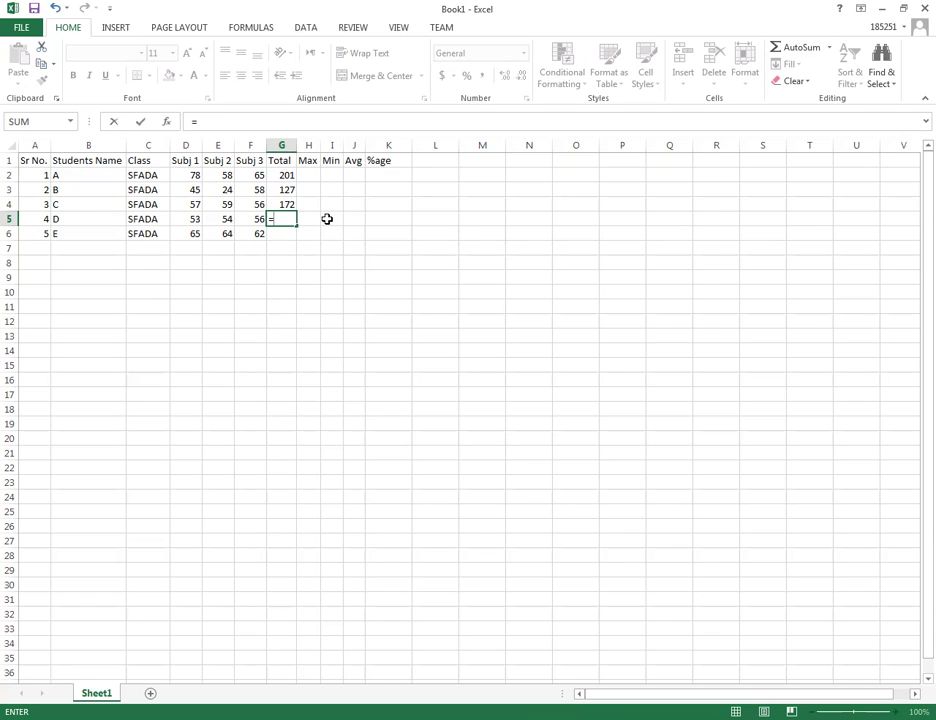
{"action": "type", "text": "mu"}
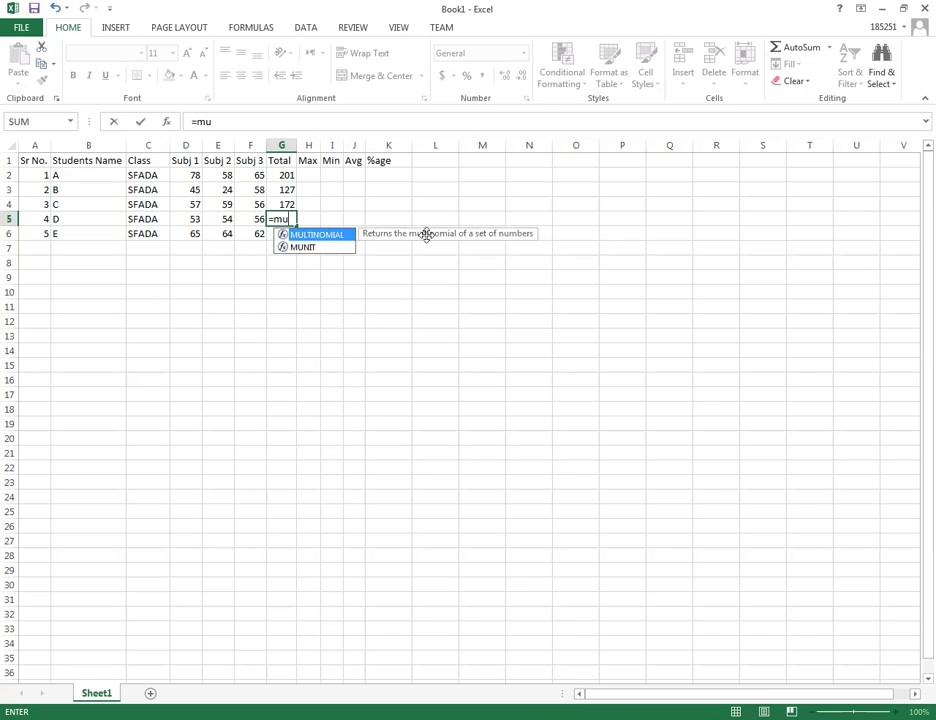
{"action": "key", "text": "Escape"}
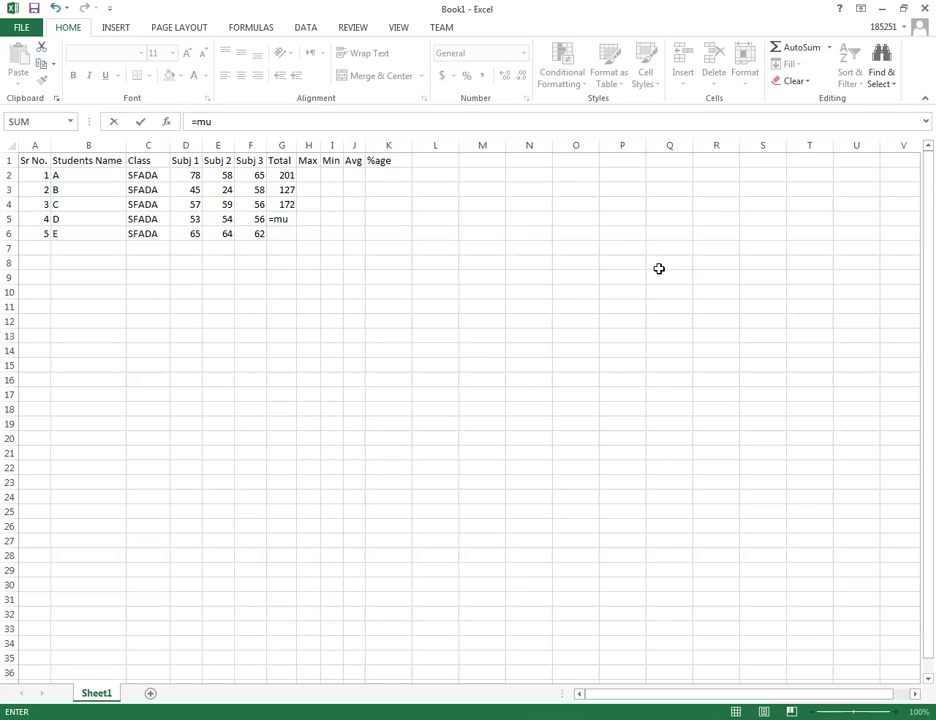
{"action": "left_click_drag", "start_coordinate": [289, 219], "coordinate": [257, 225]}
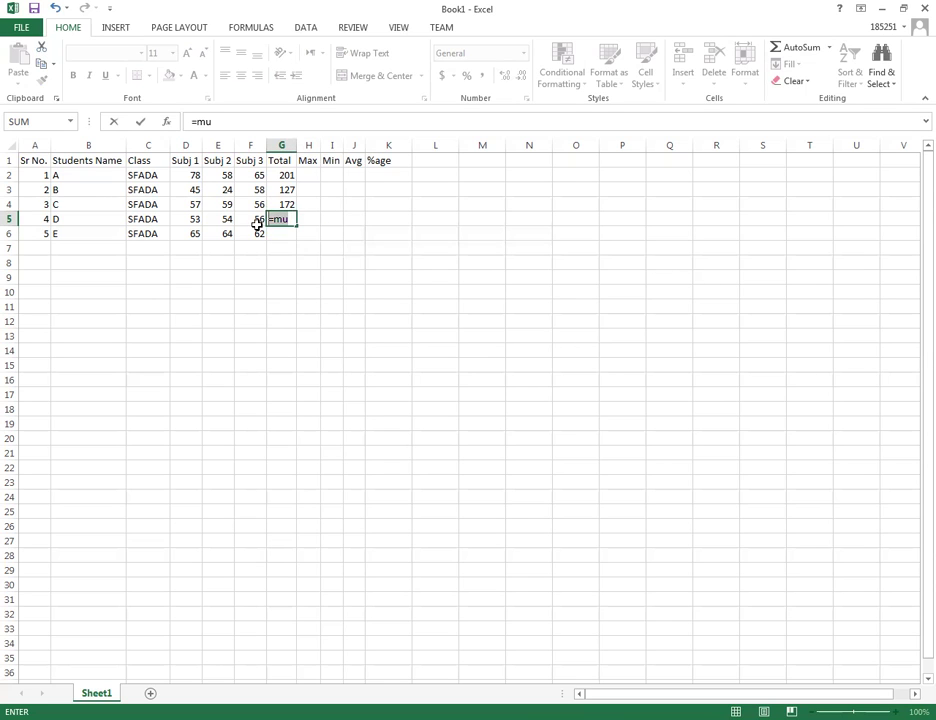
{"action": "key", "text": "BackSpace"}
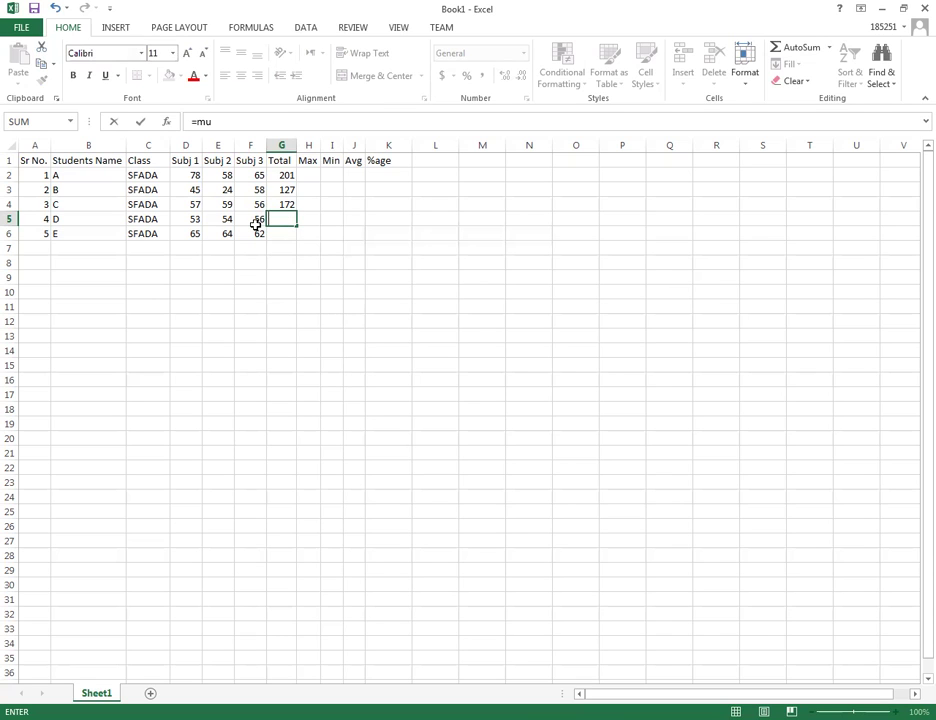
Try to total student D's marks in D5:F5 with a SUM formula in G5.
{"action": "key", "text": "F2"}
{"action": "type", "text": "="}
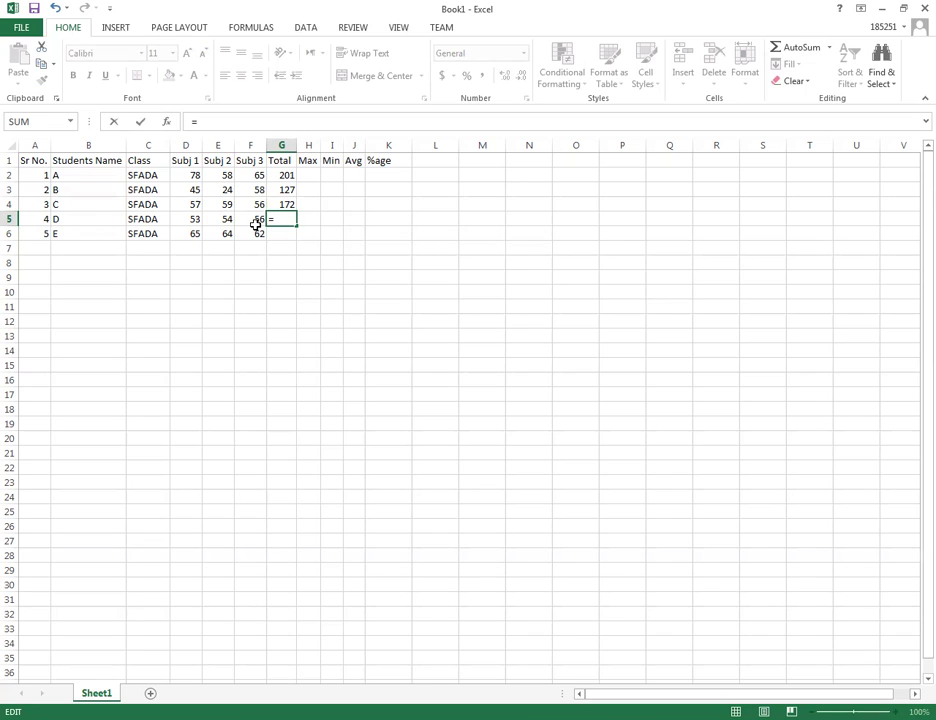
{"action": "type", "text": "S"}
{"action": "type", "text": "u"}
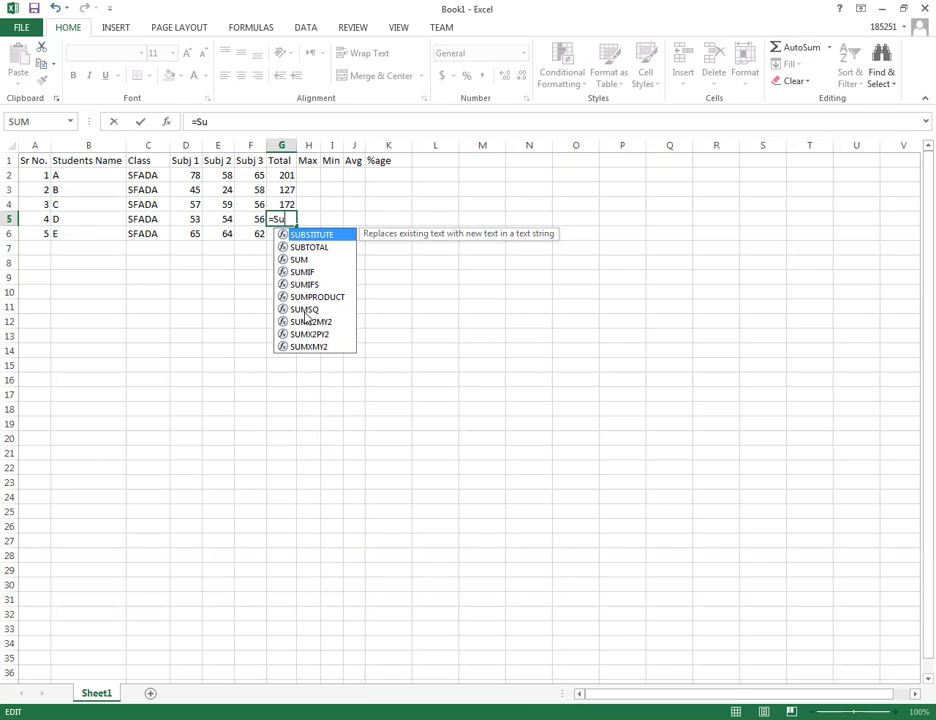
{"action": "left_click", "coordinate": [304, 264]}
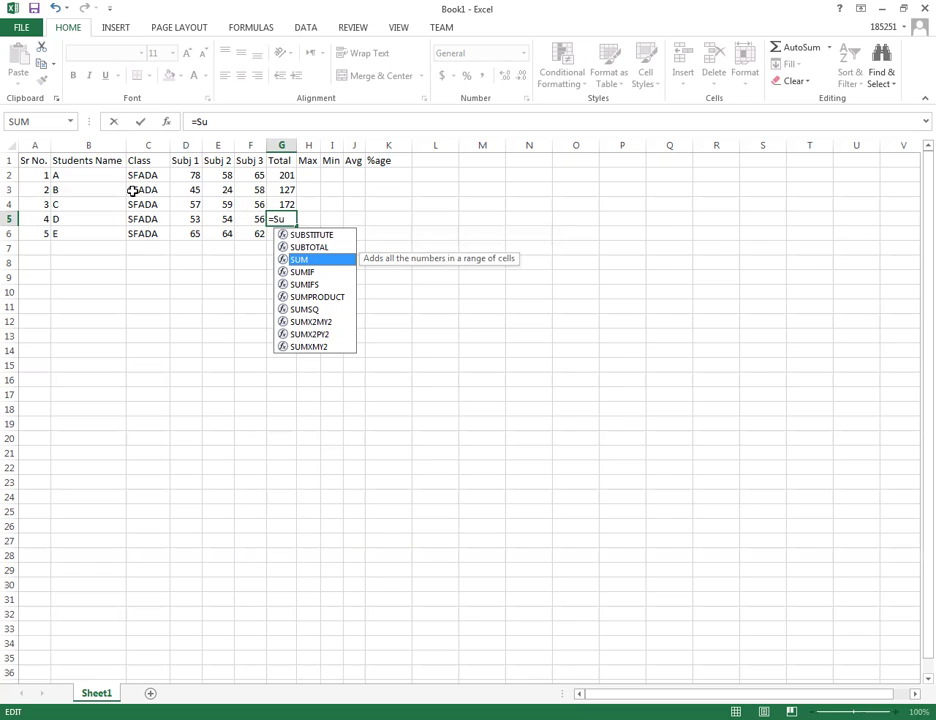
{"action": "left_click_drag", "start_coordinate": [190, 220], "coordinate": [256, 211]}
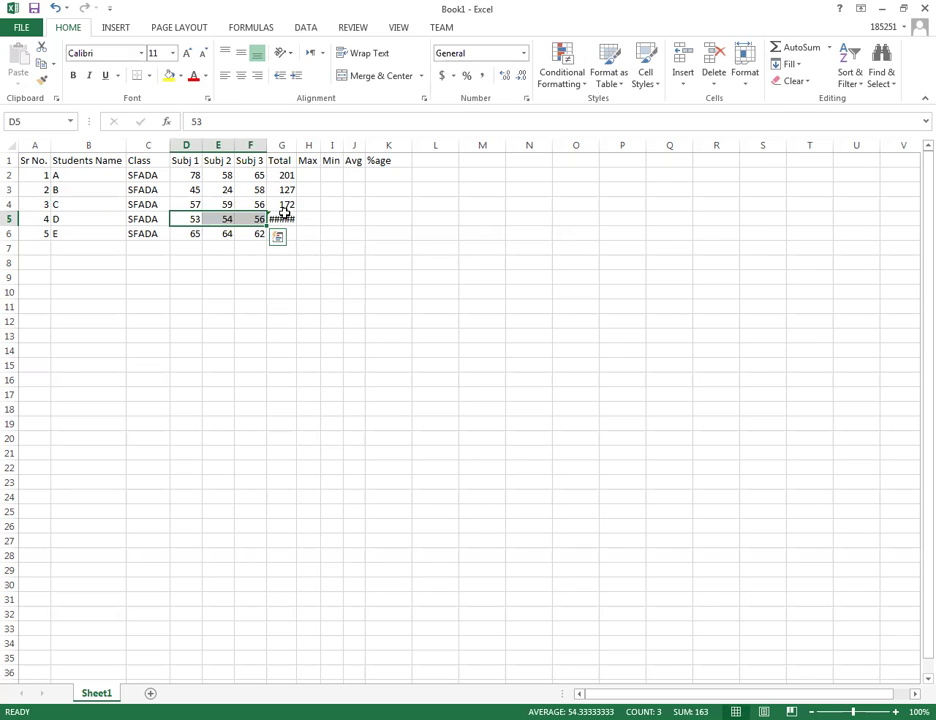
Widen the Total column and calculate student D's total in G5 with the formula =SUM(D5:F5).
{"action": "left_click_drag", "start_coordinate": [296, 145], "coordinate": [336, 147]}
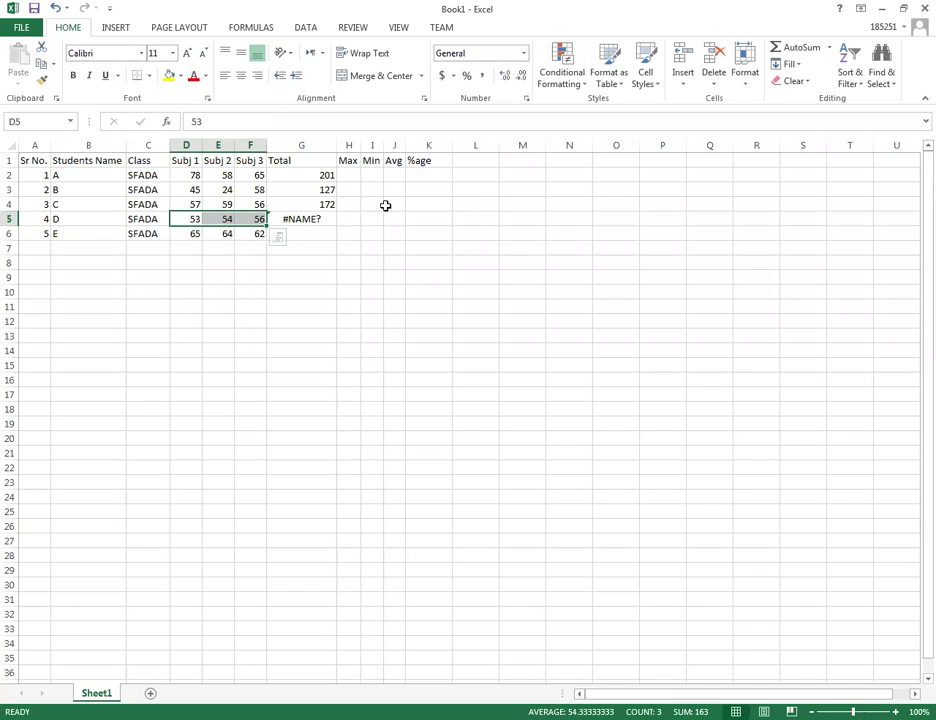
{"action": "left_click", "coordinate": [320, 218]}
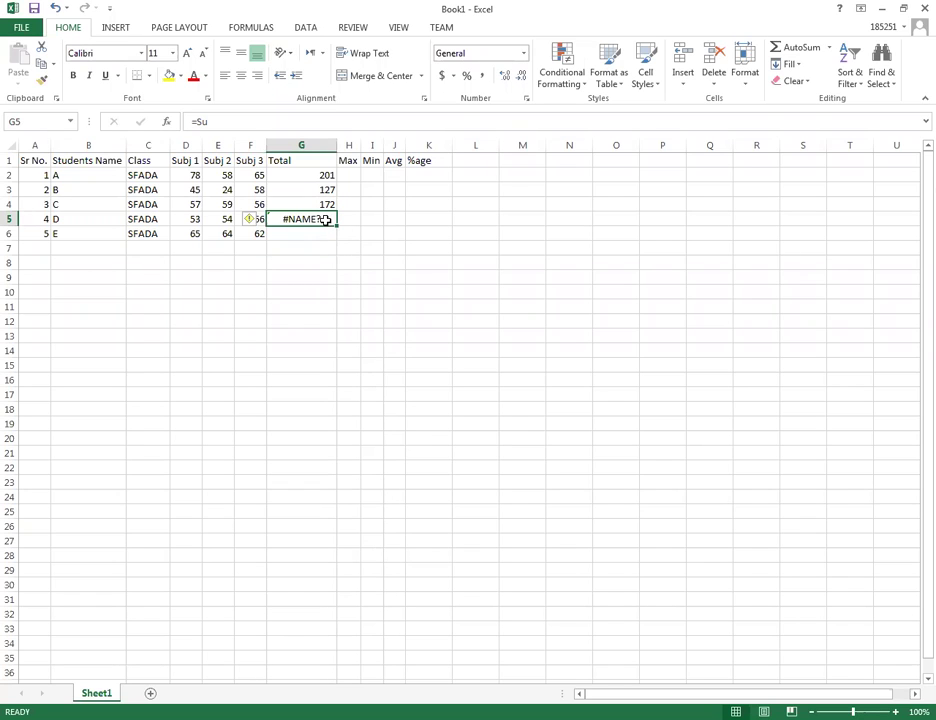
{"action": "double_click", "coordinate": [327, 220]}
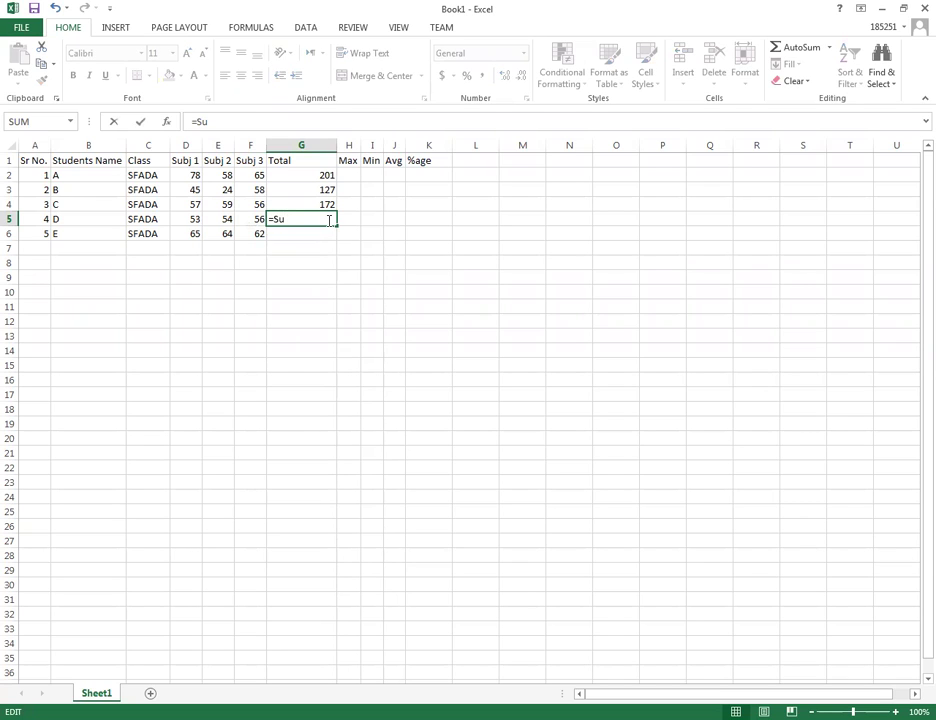
{"action": "type", "text": "m"}
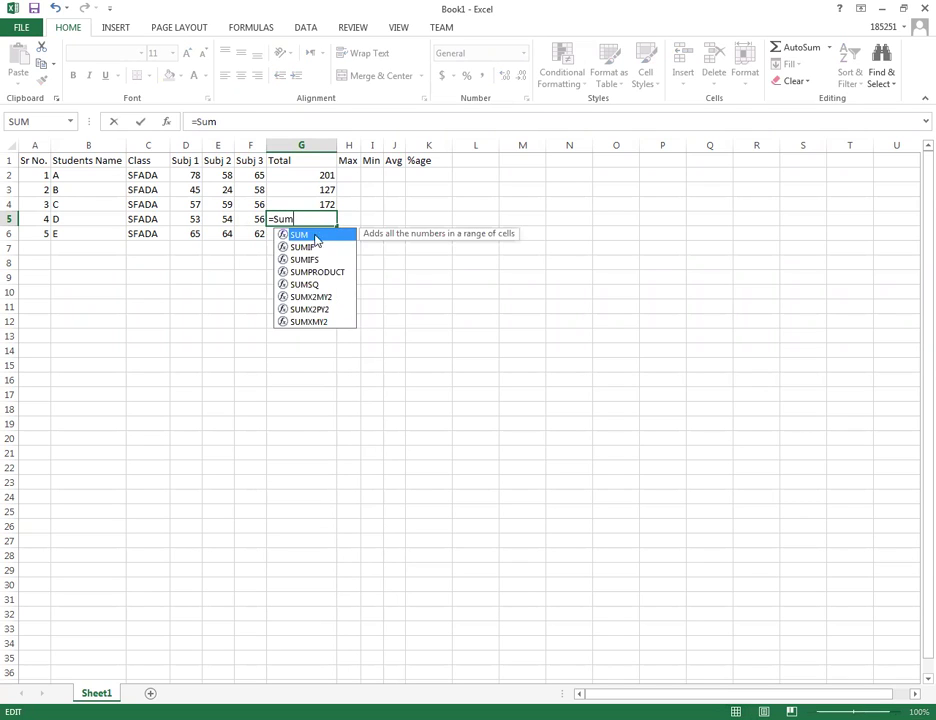
{"action": "double_click", "coordinate": [316, 236]}
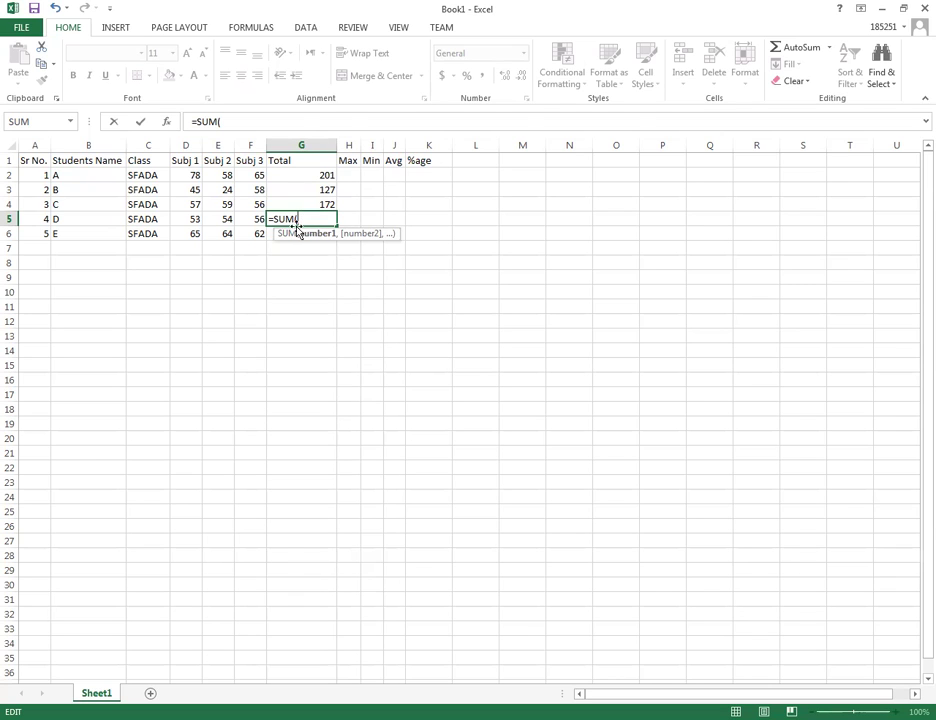
{"action": "left_click_drag", "start_coordinate": [196, 219], "coordinate": [246, 218]}
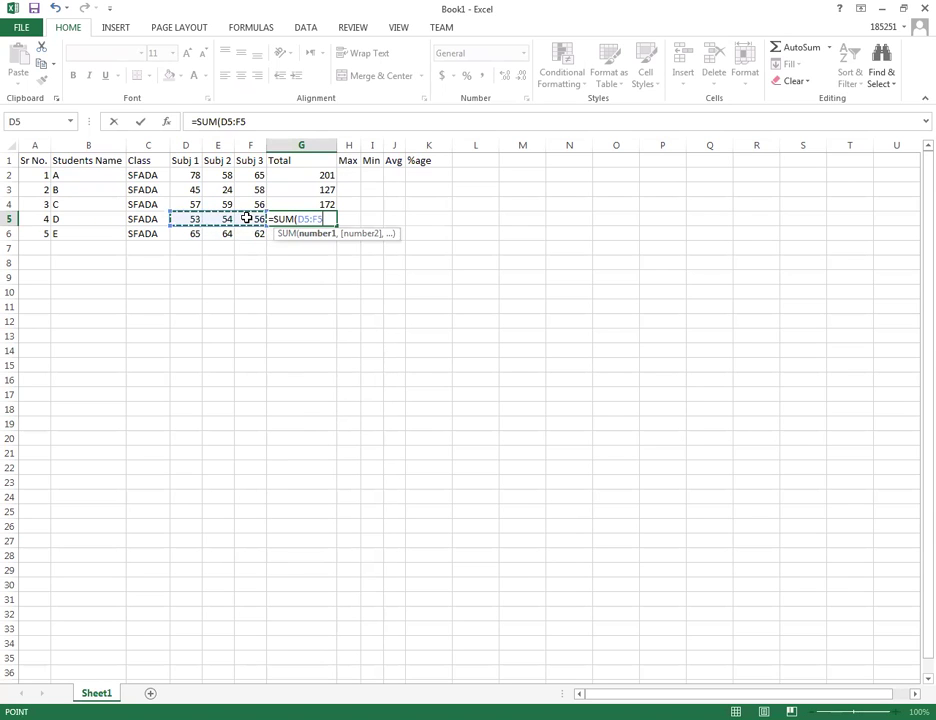
{"action": "type", "text": ")"}
{"action": "key", "text": "Return"}
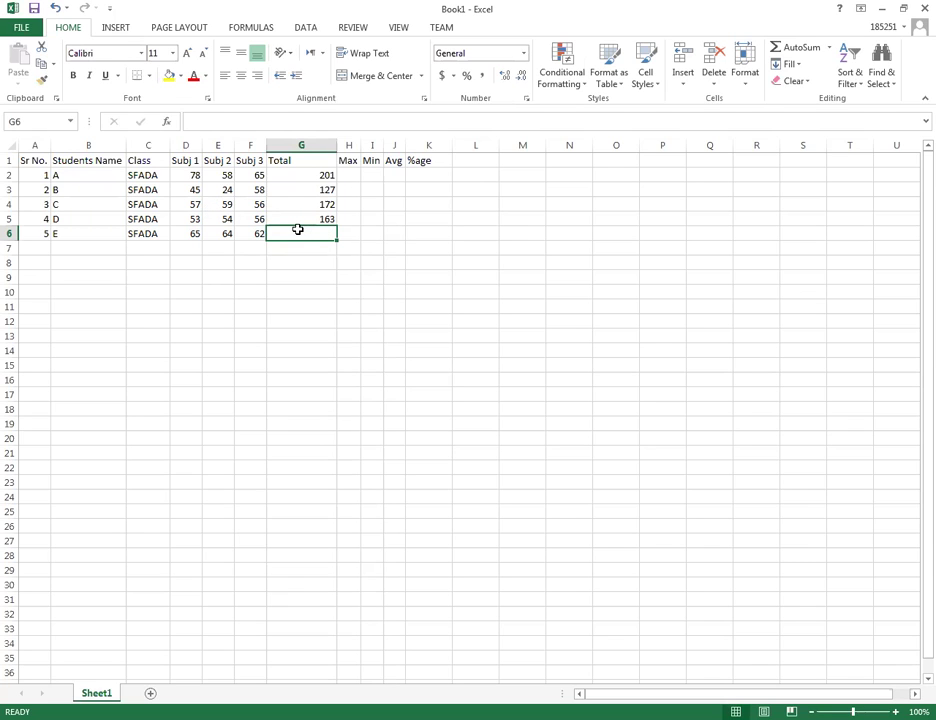
Calculate student E's total in G6 with the formula =SUM(D6:F6).
{"action": "type", "text": "="}
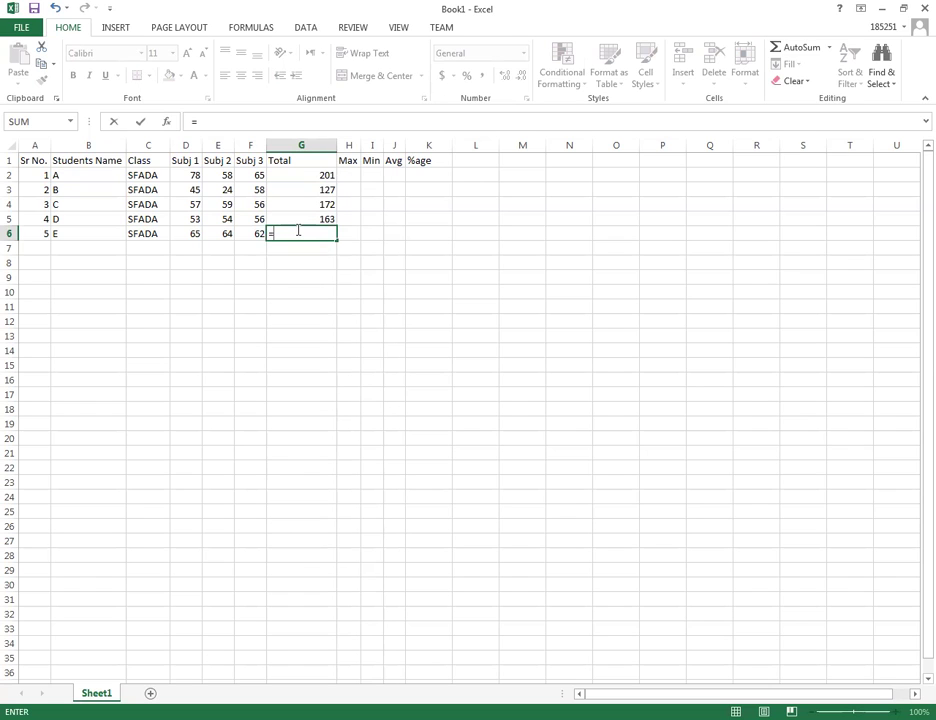
{"action": "type", "text": "sum"}
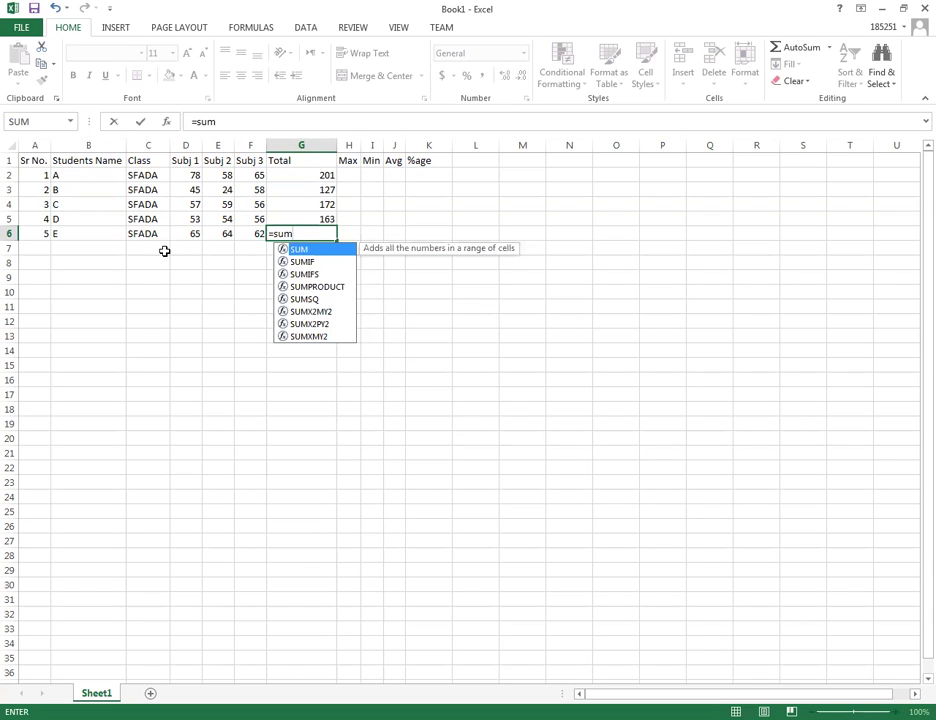
{"action": "double_click", "coordinate": [315, 252]}
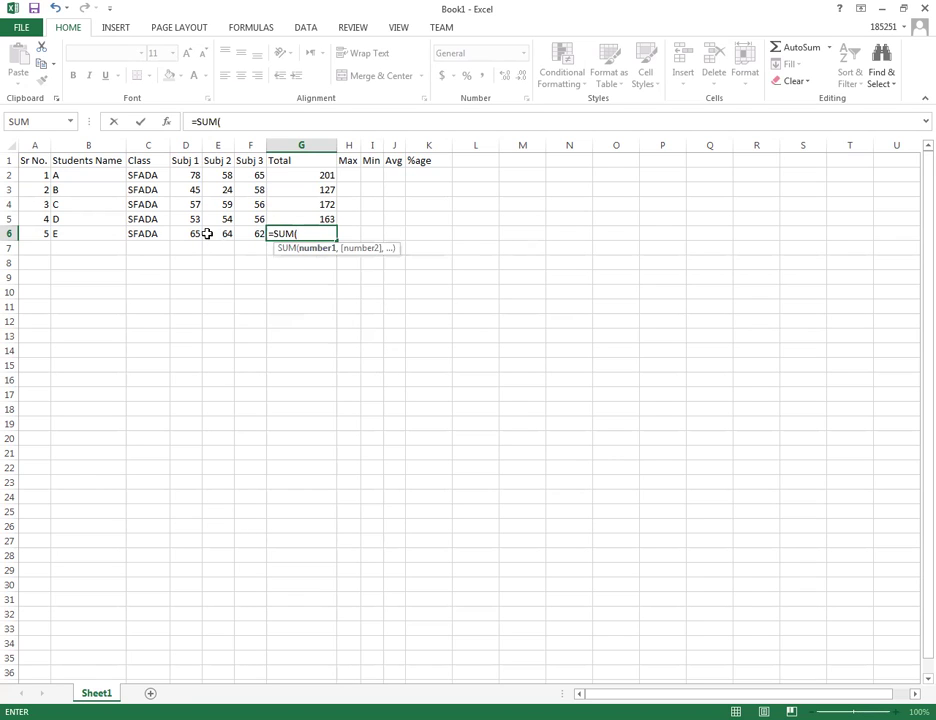
{"action": "left_click_drag", "start_coordinate": [190, 232], "coordinate": [248, 236]}
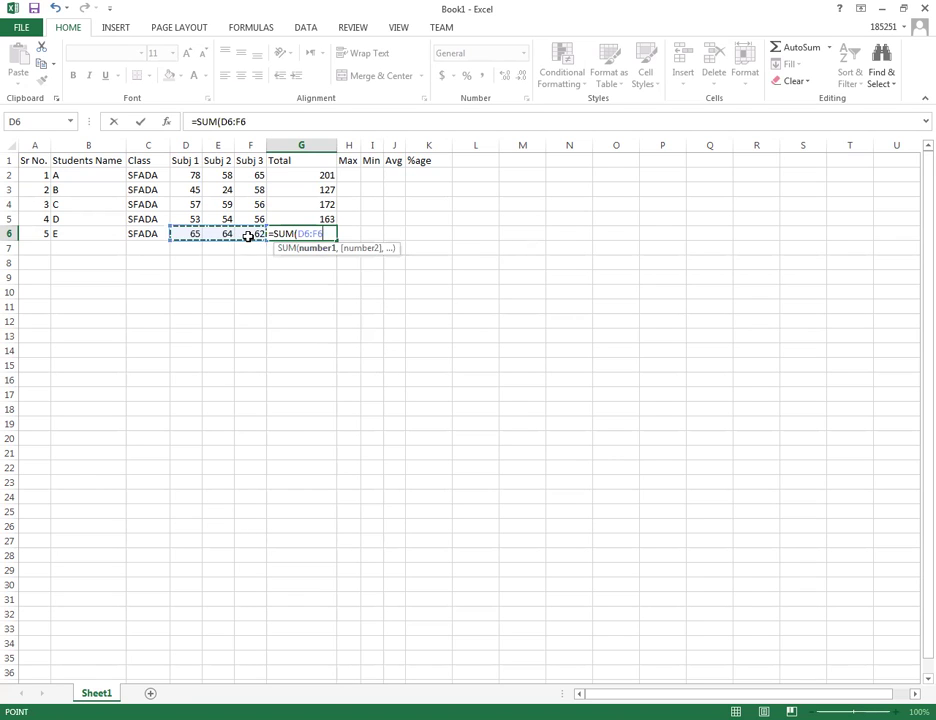
{"action": "type", "text": ")"}
{"action": "key", "text": "Return"}
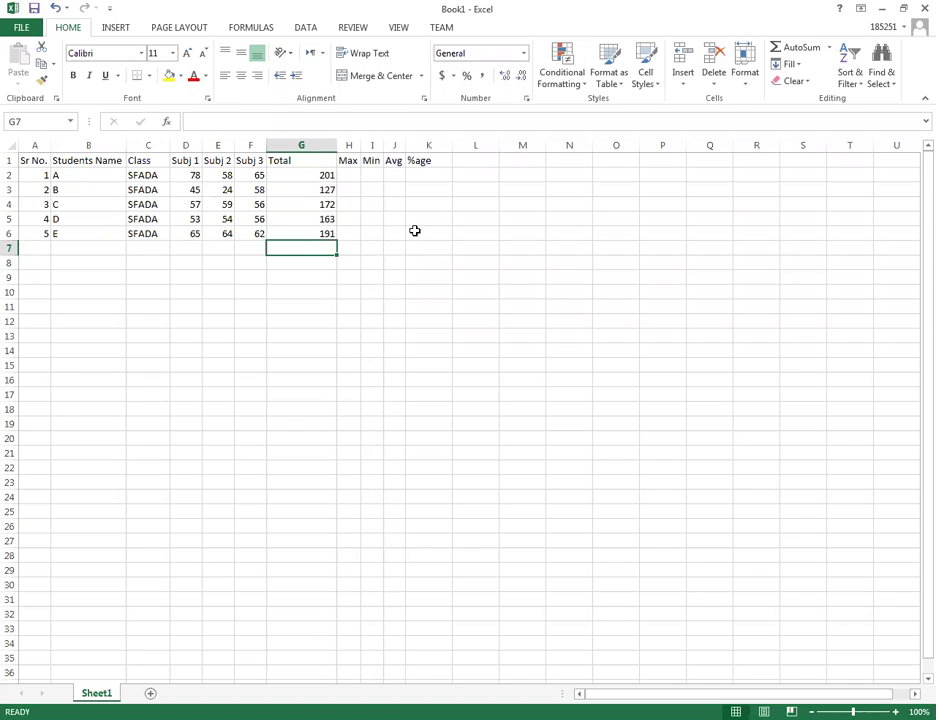
{"action": "left_click", "coordinate": [802, 470]}
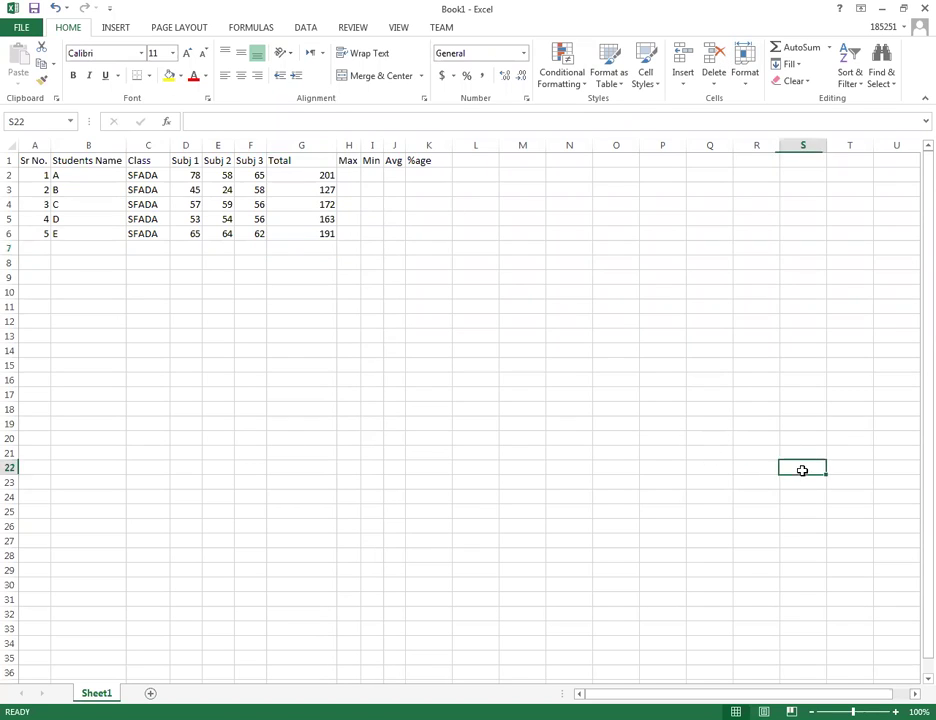
Review the available AutoSum functions and compare the formulas behind the totals of students A and E in G2 and G6.
{"action": "left_click", "coordinate": [828, 50]}
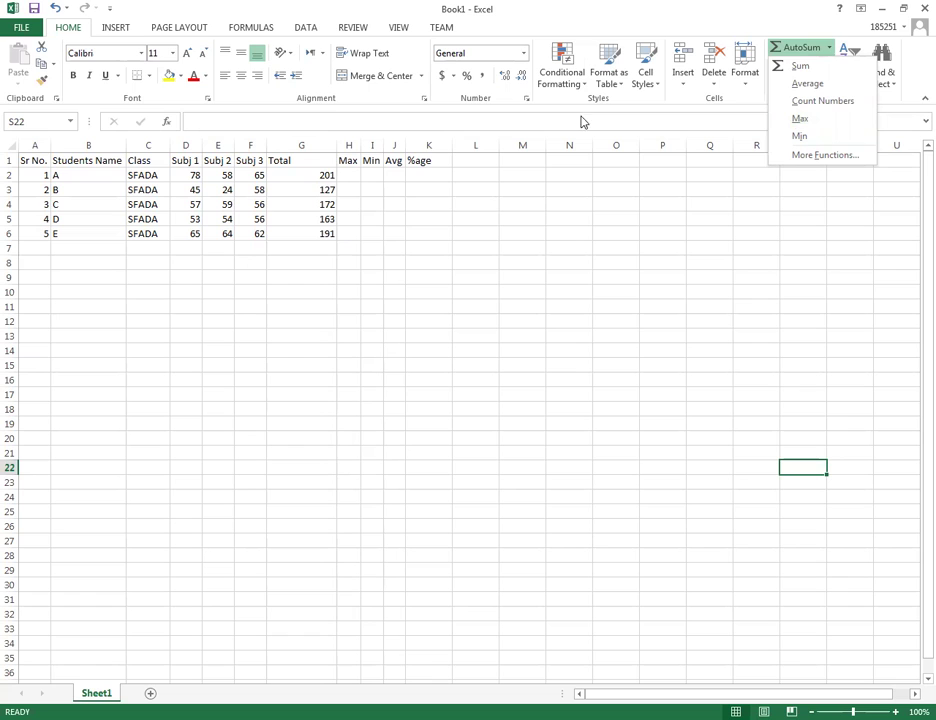
{"action": "left_click", "coordinate": [326, 175]}
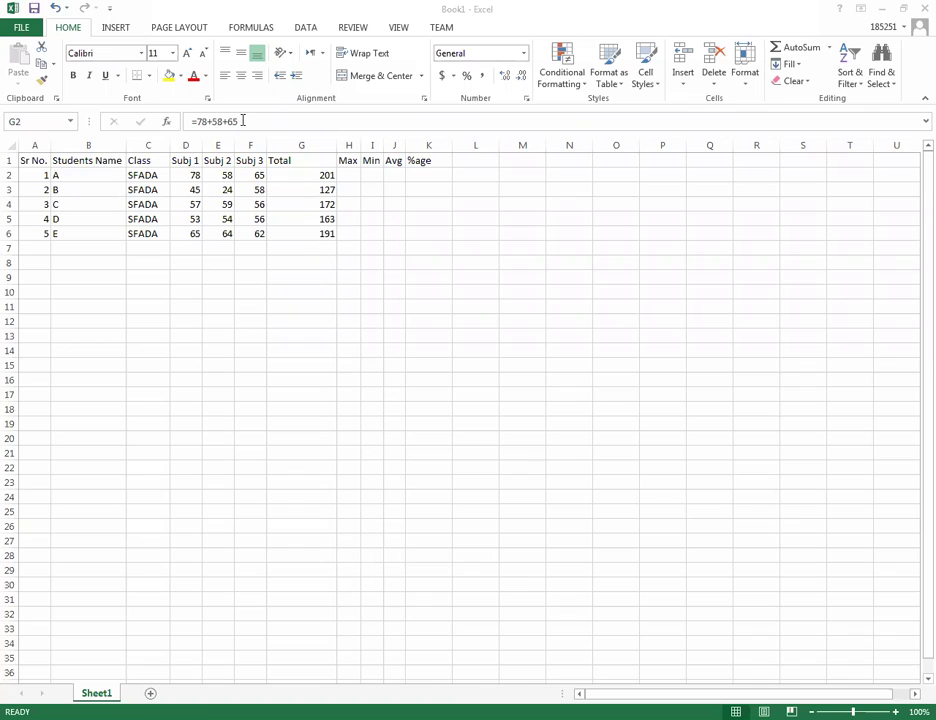
{"action": "left_click", "coordinate": [316, 234]}
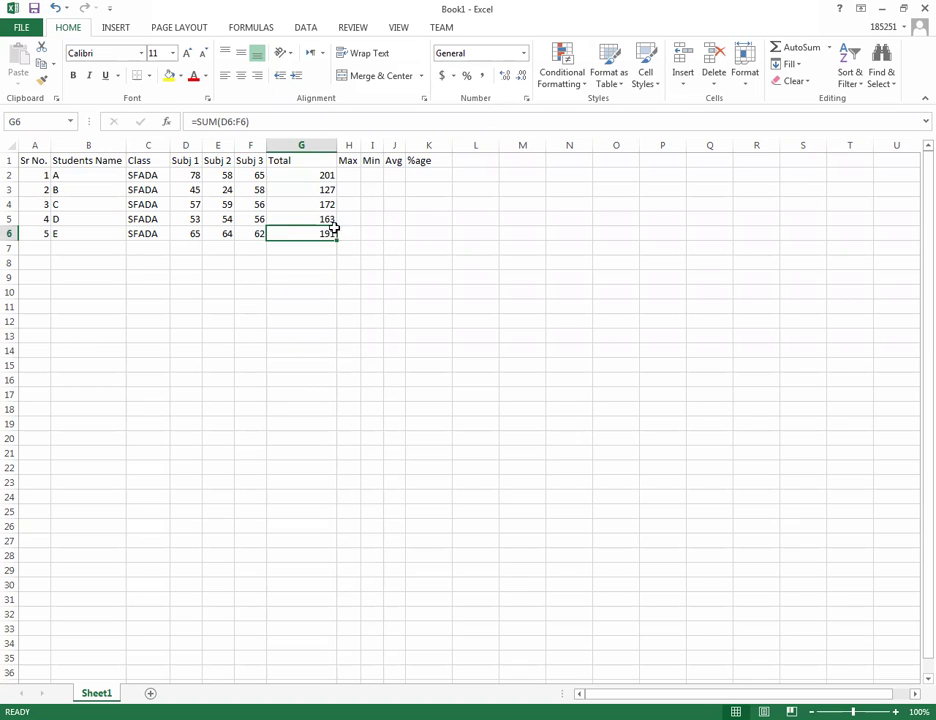
{"action": "left_click", "coordinate": [326, 176]}
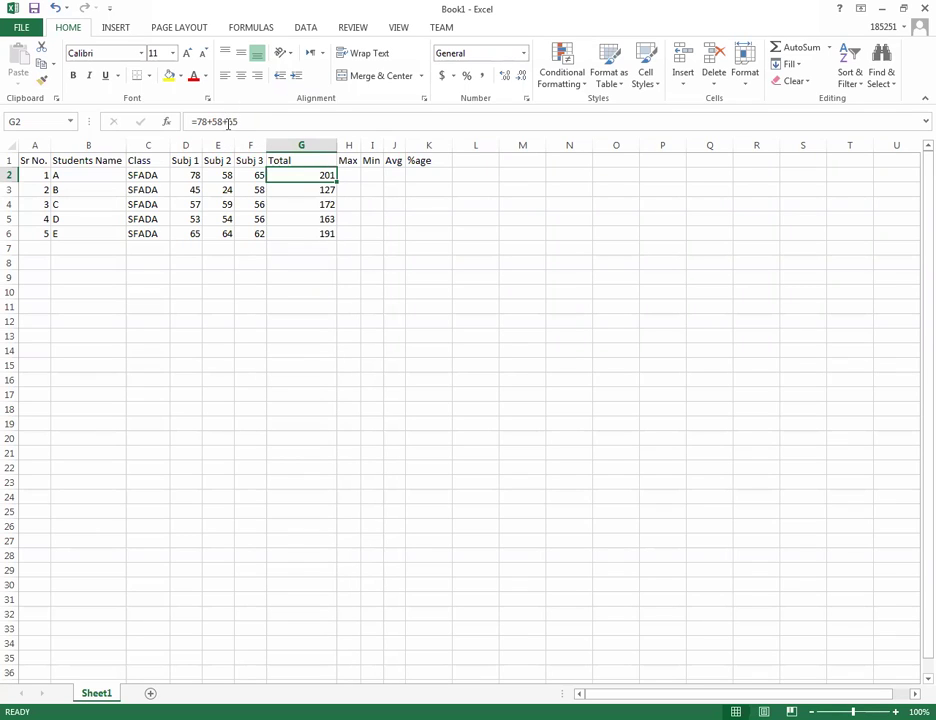
{"action": "left_click", "coordinate": [323, 234]}
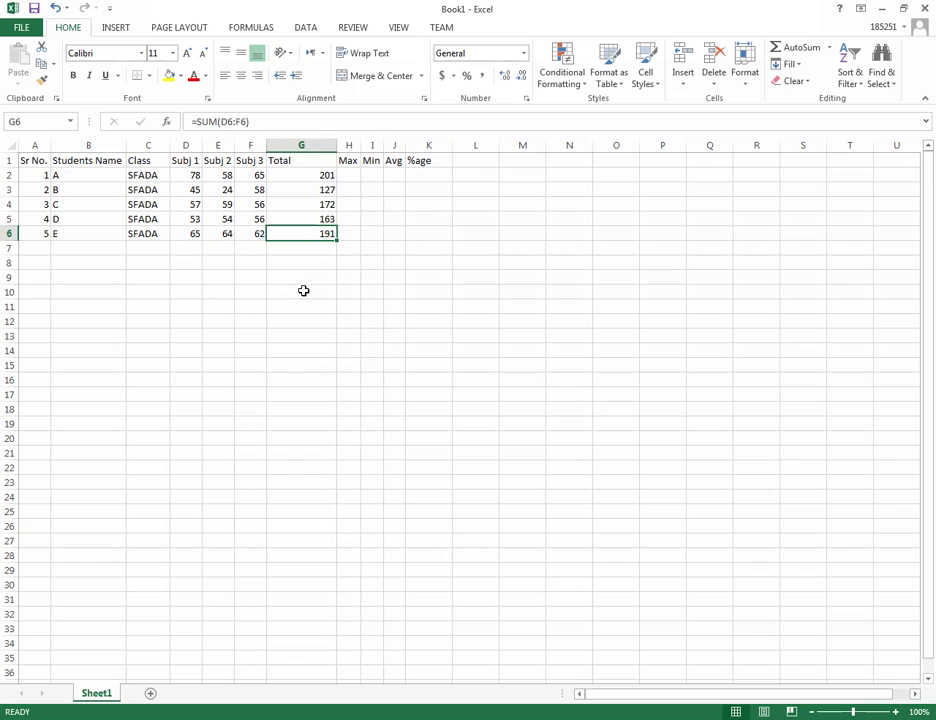
{"action": "left_click", "coordinate": [359, 286]}
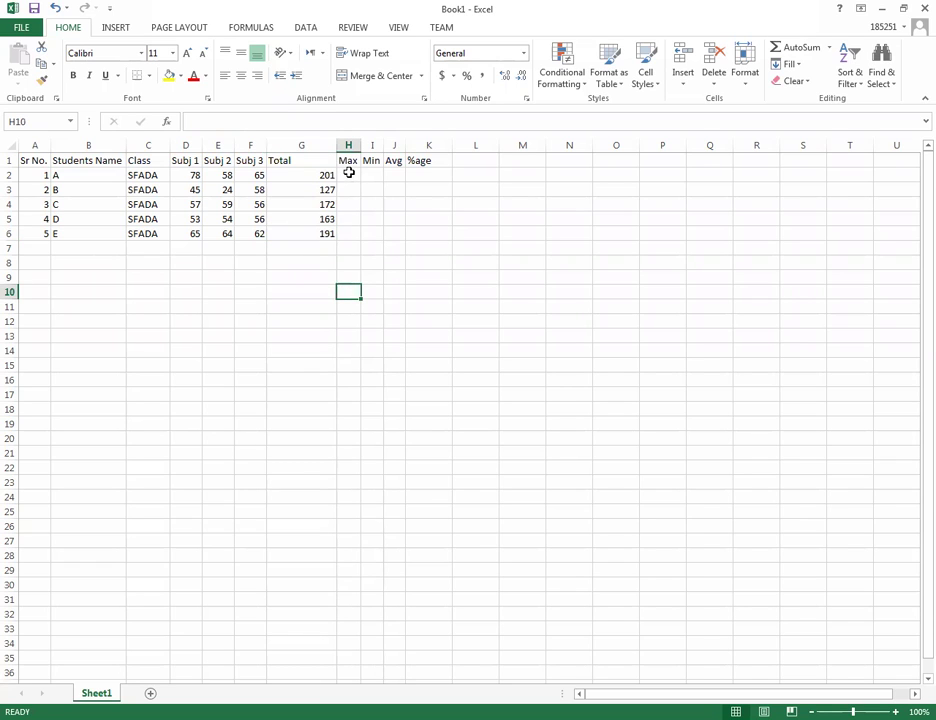
Calculate student A's highest mark in H2 with the AutoSum Max function on D2:F2.
{"action": "left_click", "coordinate": [349, 173]}
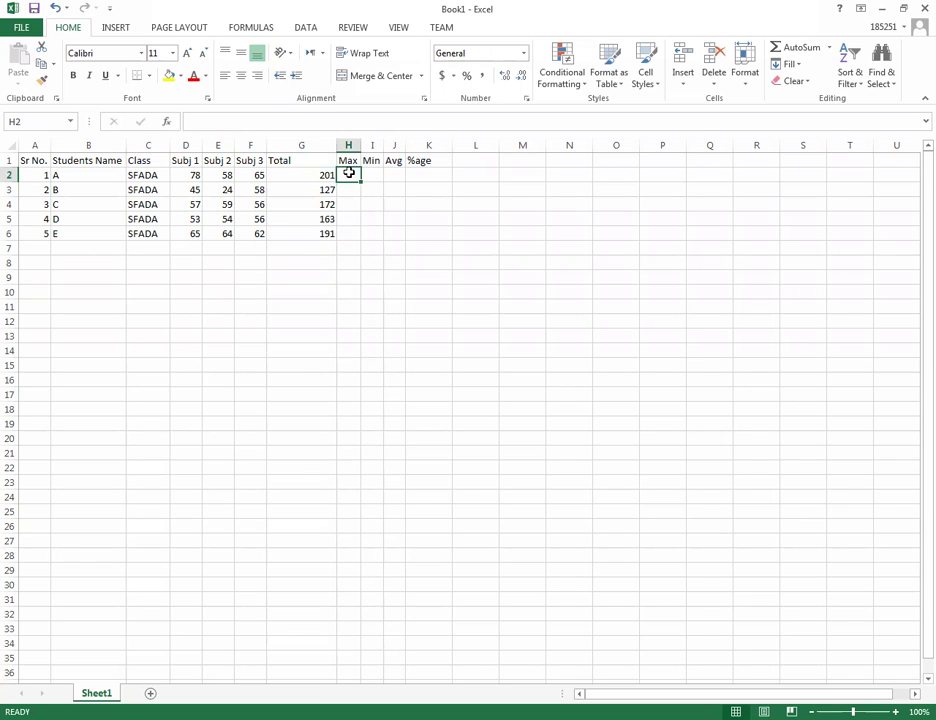
{"action": "left_click", "coordinate": [197, 175]}
{"action": "left_click_drag", "start_coordinate": [197, 175], "coordinate": [246, 173]}
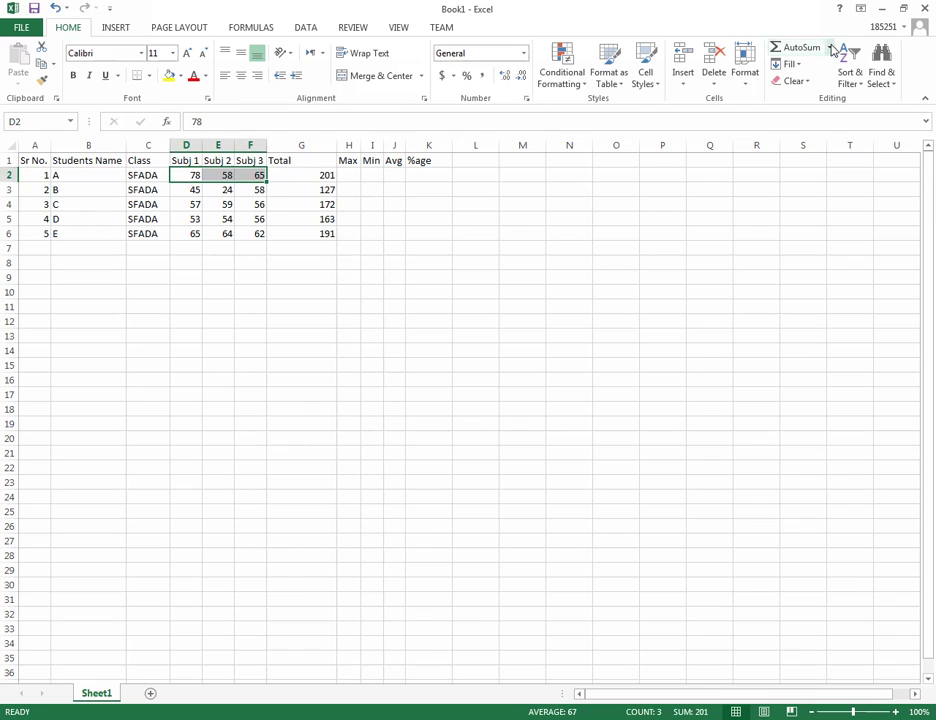
{"action": "left_click", "coordinate": [831, 48]}
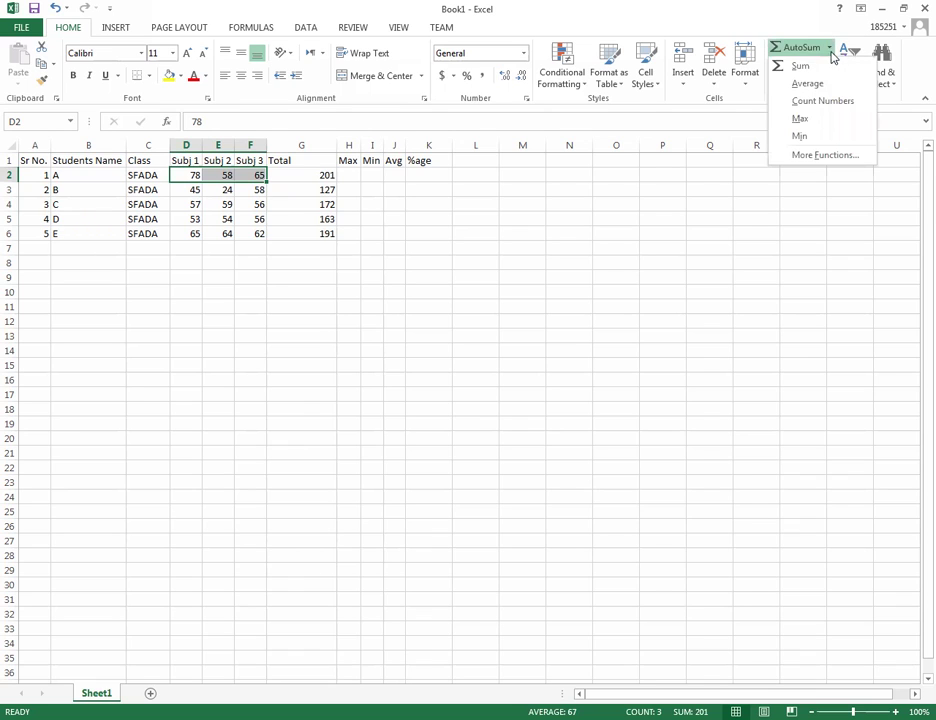
{"action": "left_click", "coordinate": [817, 122]}
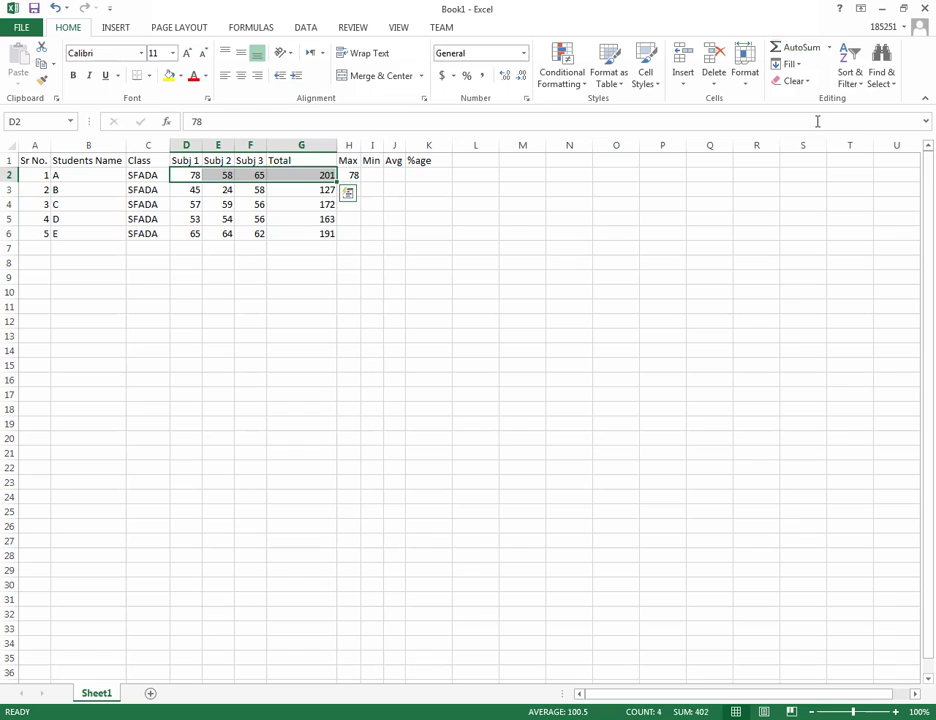
{"action": "left_click", "coordinate": [450, 238]}
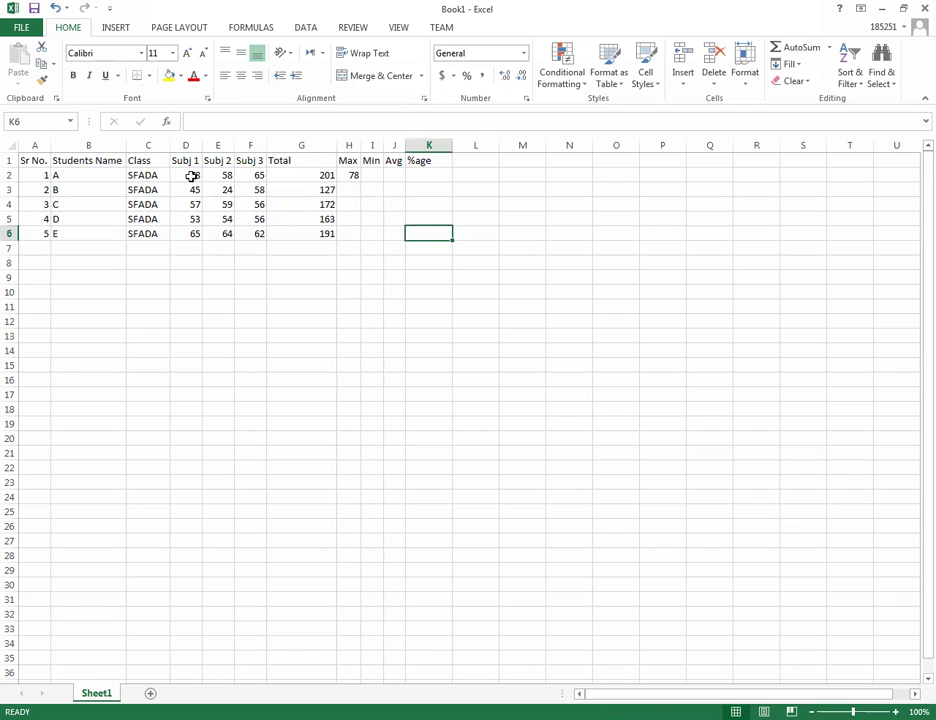
{"action": "left_click_drag", "start_coordinate": [191, 175], "coordinate": [258, 175]}
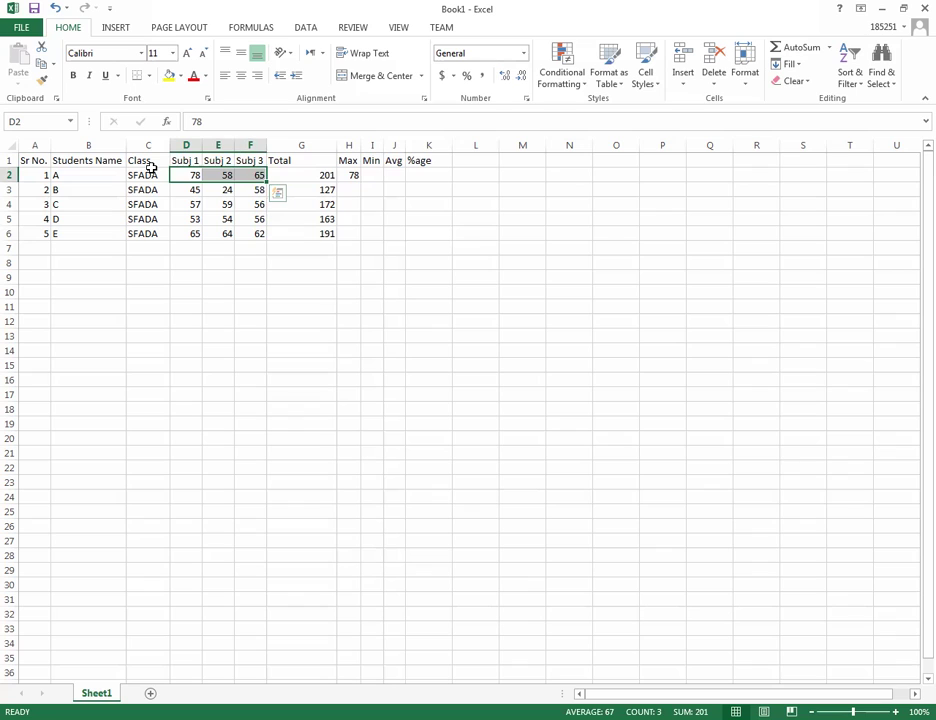
{"action": "left_click", "coordinate": [375, 175]}
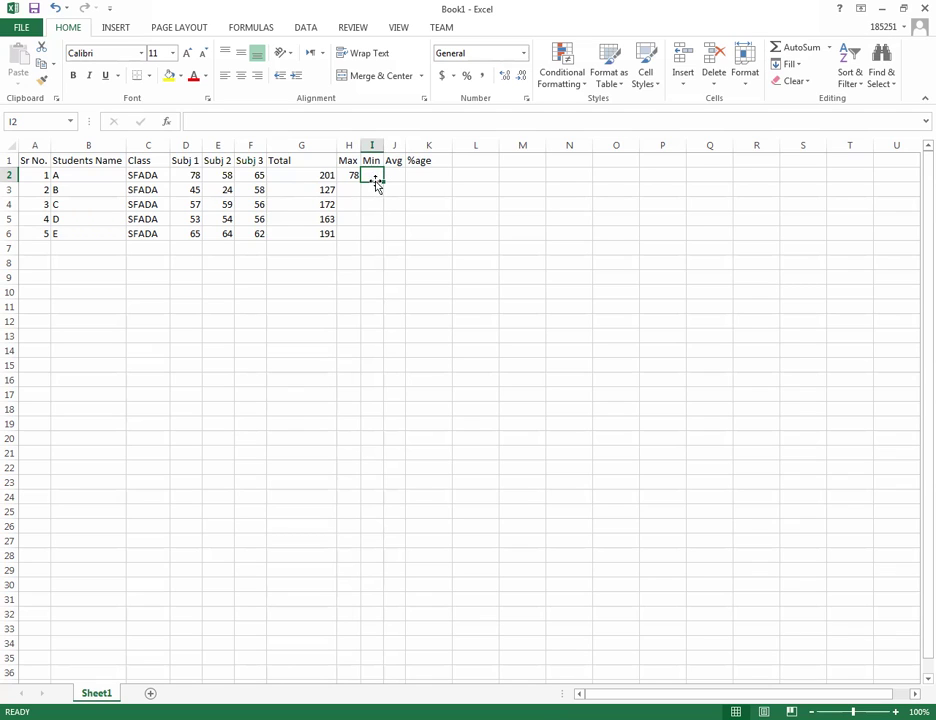
{"action": "left_click_drag", "start_coordinate": [194, 174], "coordinate": [330, 177]}
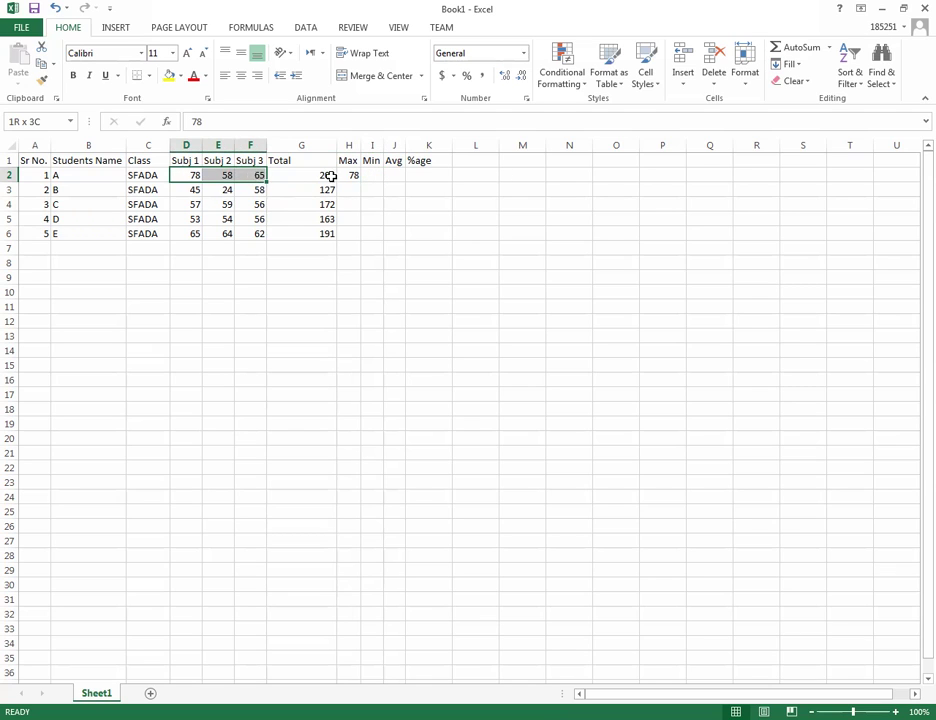
{"action": "left_click", "coordinate": [820, 50]}
{"action": "left_click", "coordinate": [829, 48]}
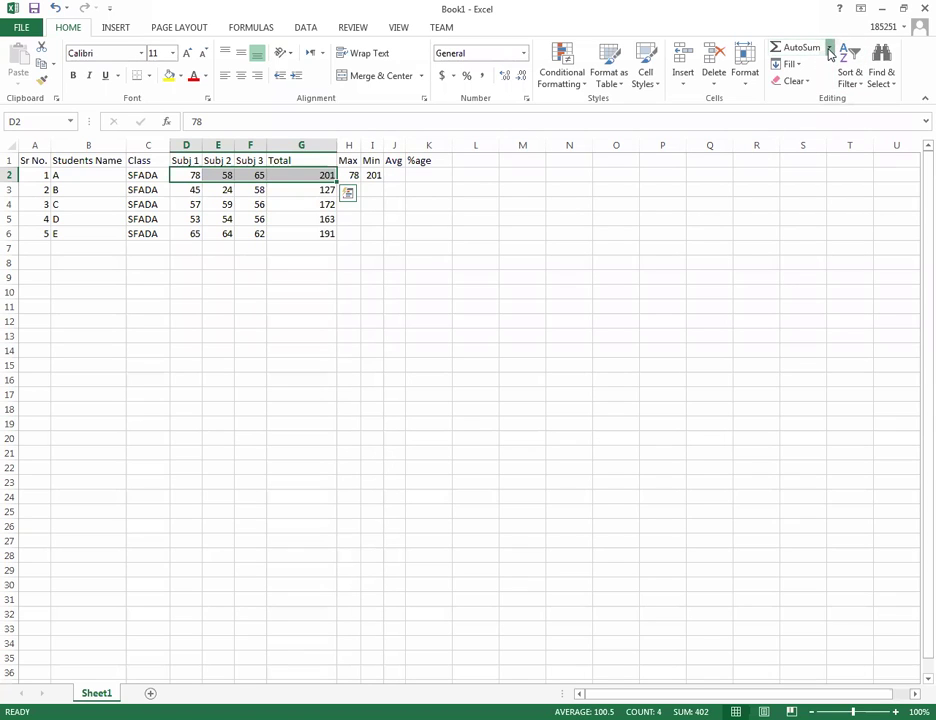
{"action": "left_click", "coordinate": [376, 174]}
{"action": "key", "text": "Delete"}
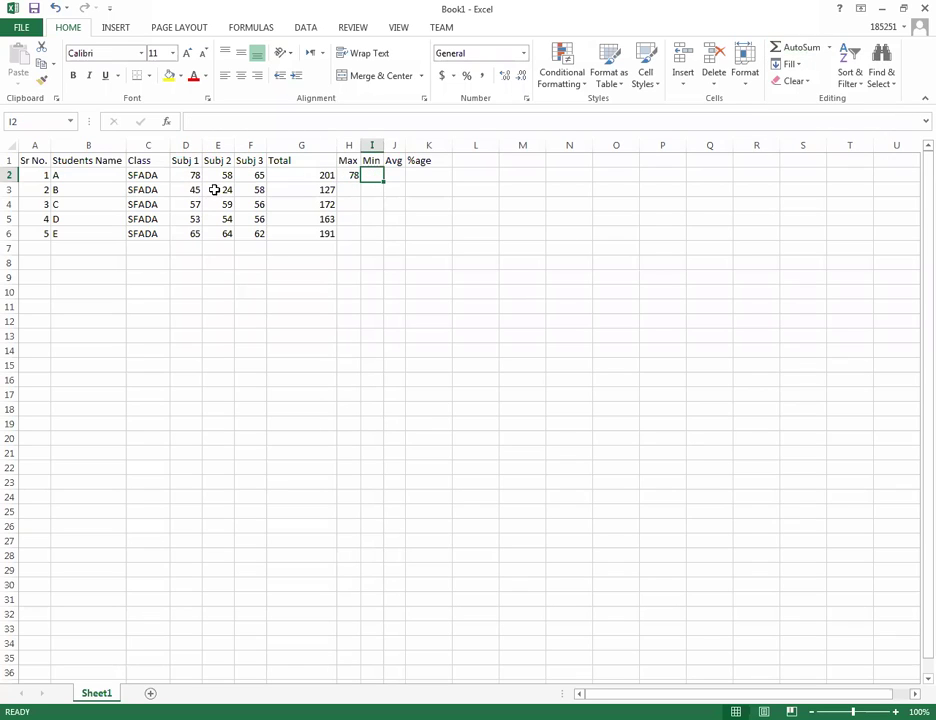
Calculate student A's lowest mark in I2 with the AutoSum Min function on D2:F2.
{"action": "left_click_drag", "start_coordinate": [192, 175], "coordinate": [252, 175]}
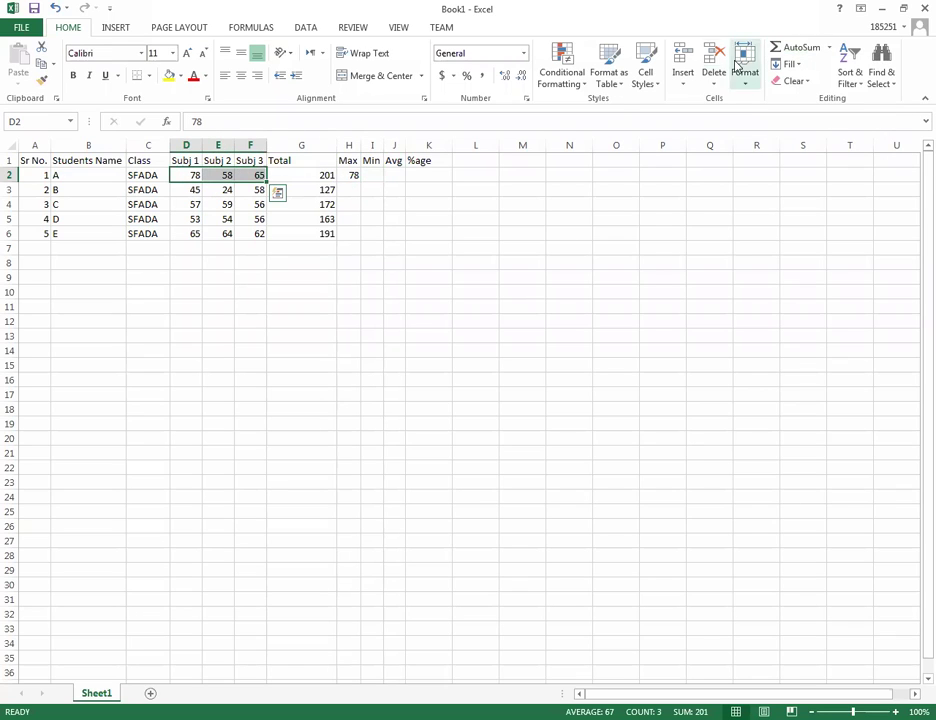
{"action": "left_click", "coordinate": [829, 47]}
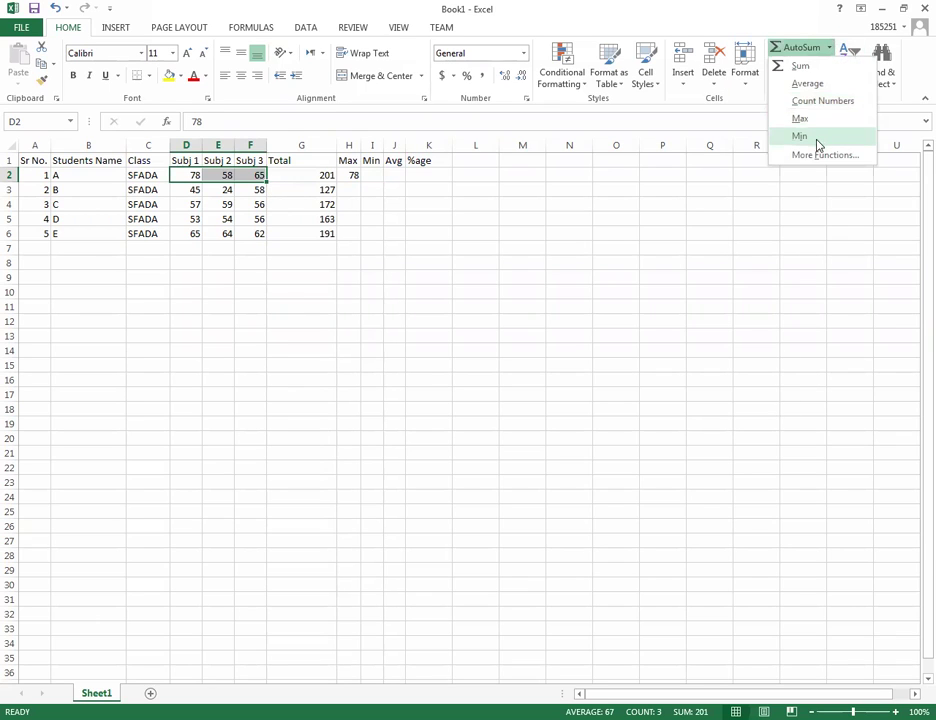
{"action": "left_click", "coordinate": [817, 143]}
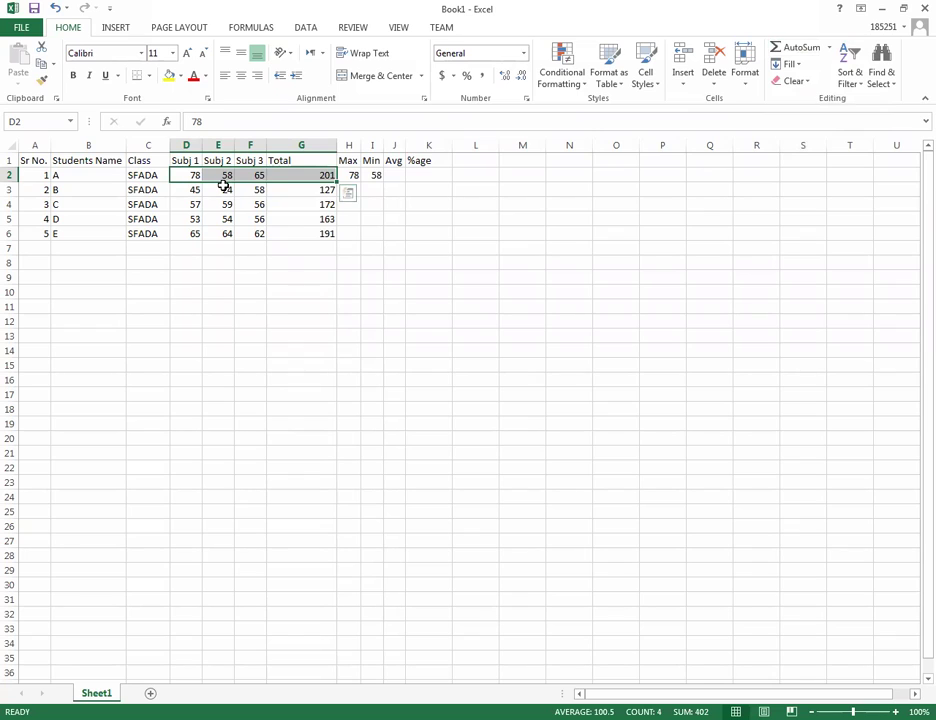
{"action": "left_click", "coordinate": [393, 175]}
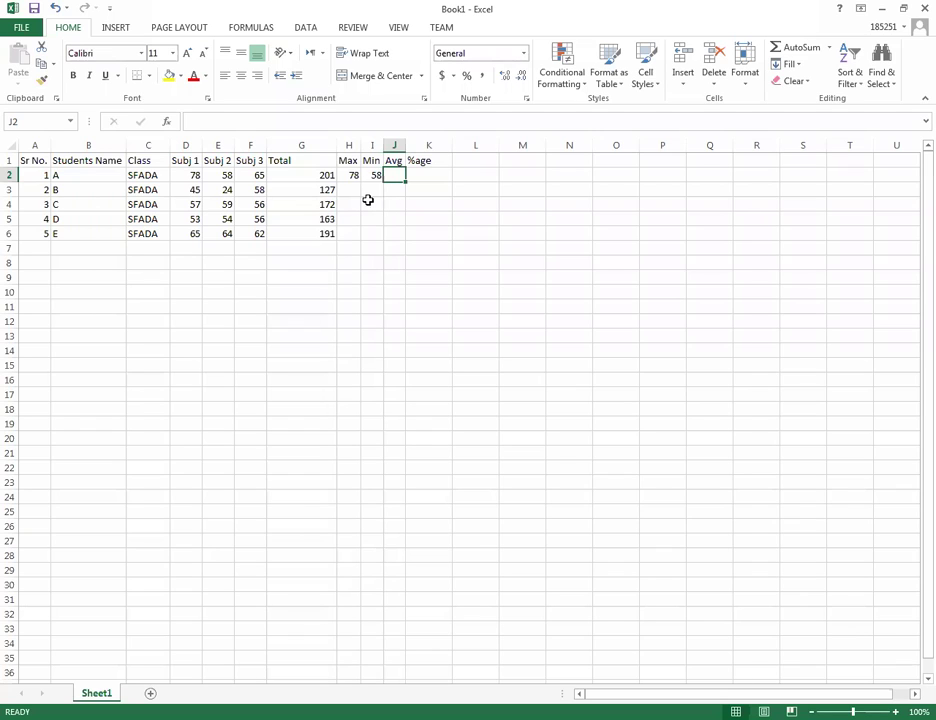
Calculate student B's lowest mark in I3 with the formula =MIN(D3:F3).
{"action": "left_click", "coordinate": [374, 191]}
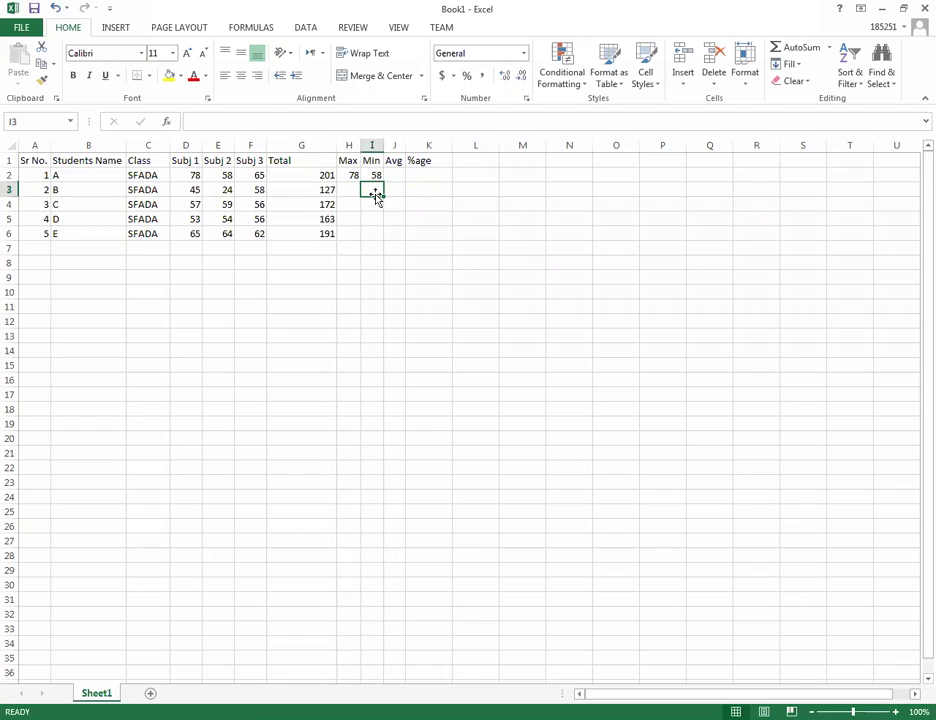
{"action": "type", "text": "="}
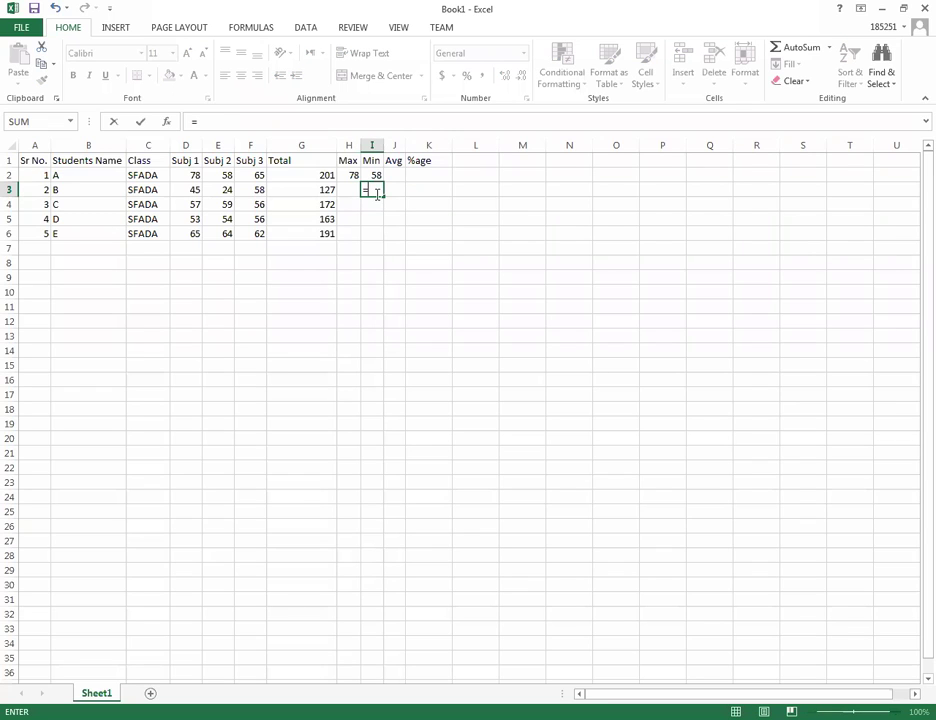
{"action": "type", "text": "minm"}
{"action": "key", "text": "BackSpace"}
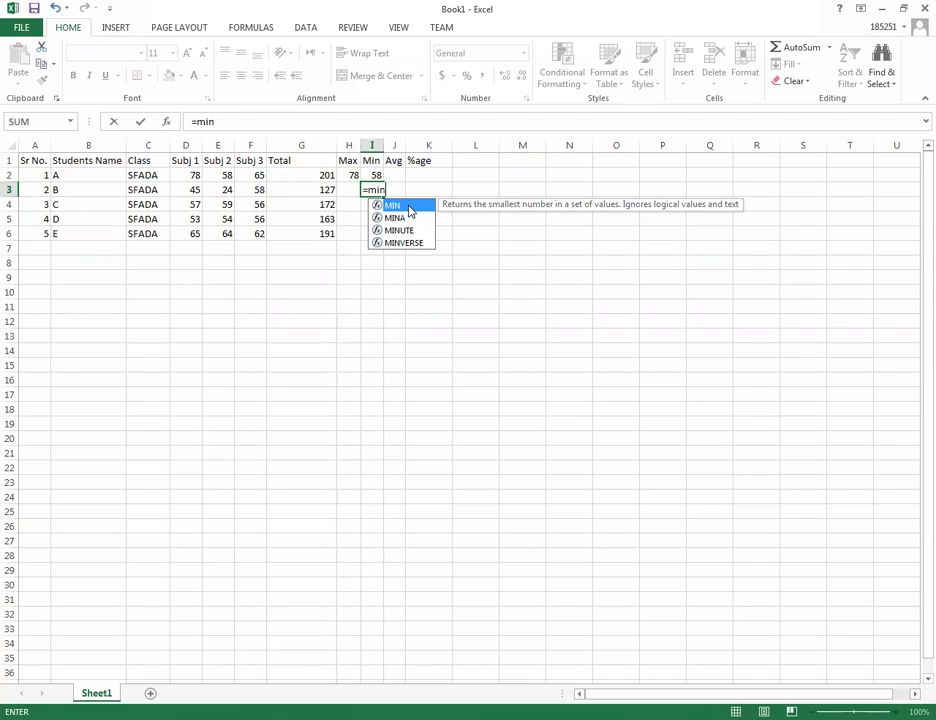
{"action": "double_click", "coordinate": [408, 210]}
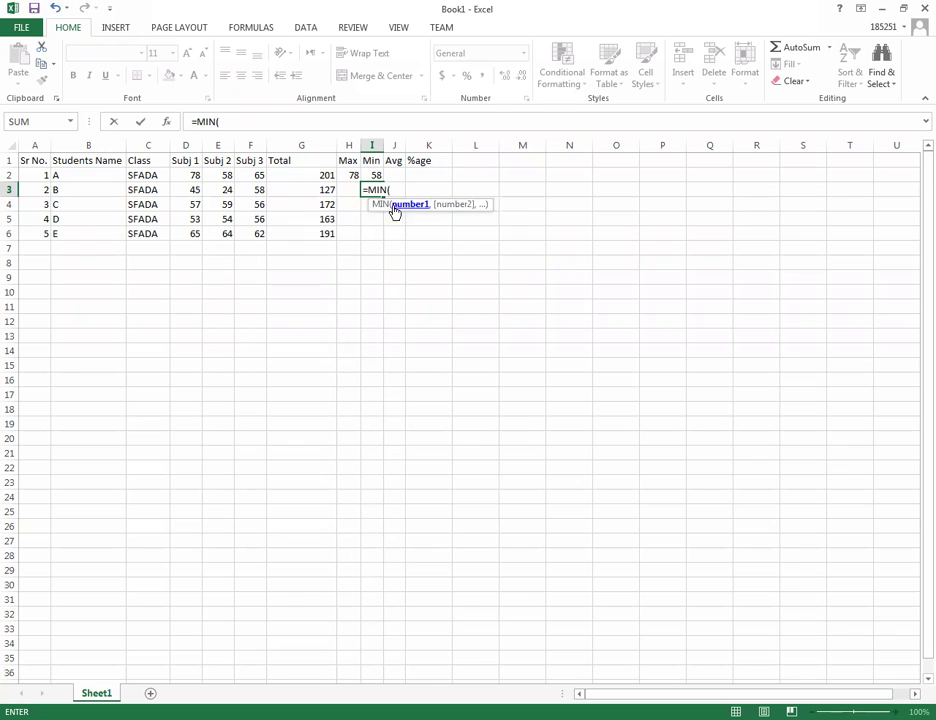
{"action": "left_click_drag", "start_coordinate": [190, 189], "coordinate": [257, 194]}
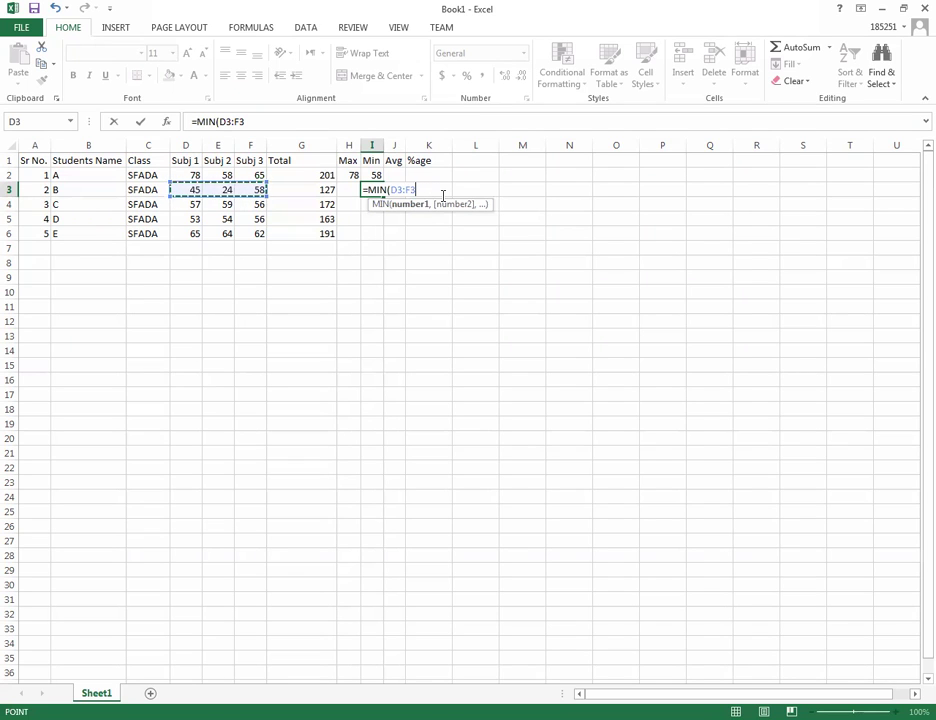
{"action": "type", "text": ")"}
{"action": "key", "text": "Return"}
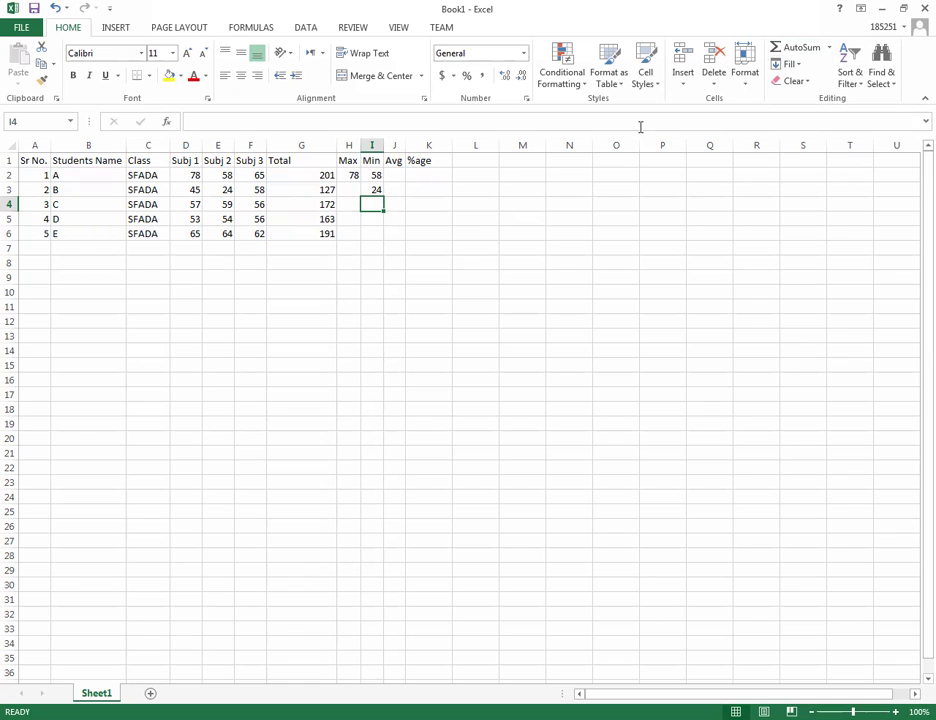
Calculate student A's average mark in J2 with the AutoSum Average function on D2:F2.
{"action": "left_click", "coordinate": [392, 175]}
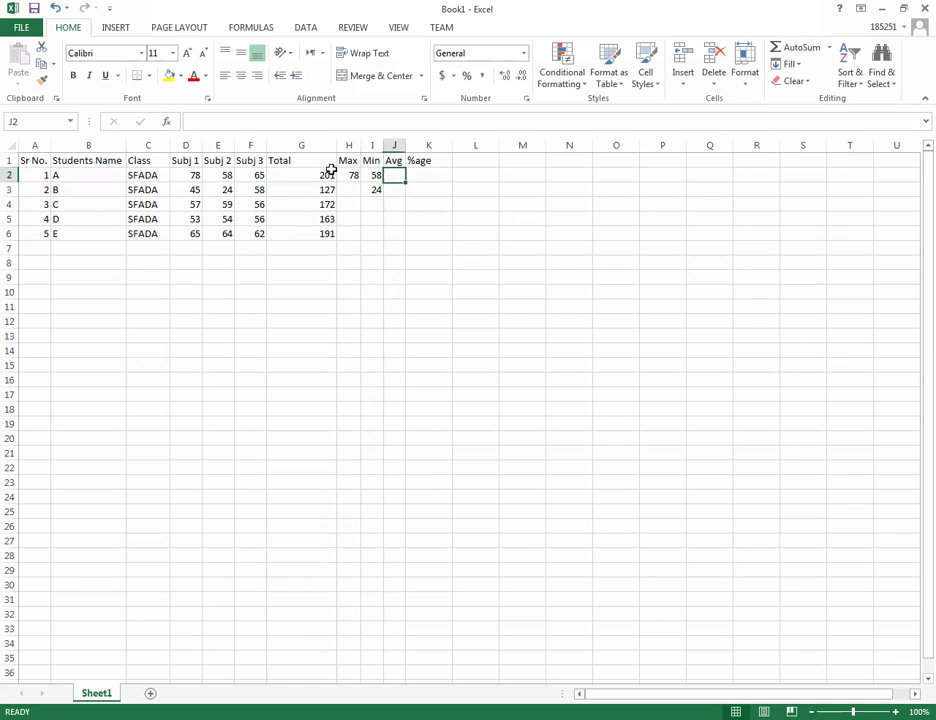
{"action": "left_click", "coordinate": [200, 175]}
{"action": "left_click_drag", "start_coordinate": [202, 175], "coordinate": [250, 176]}
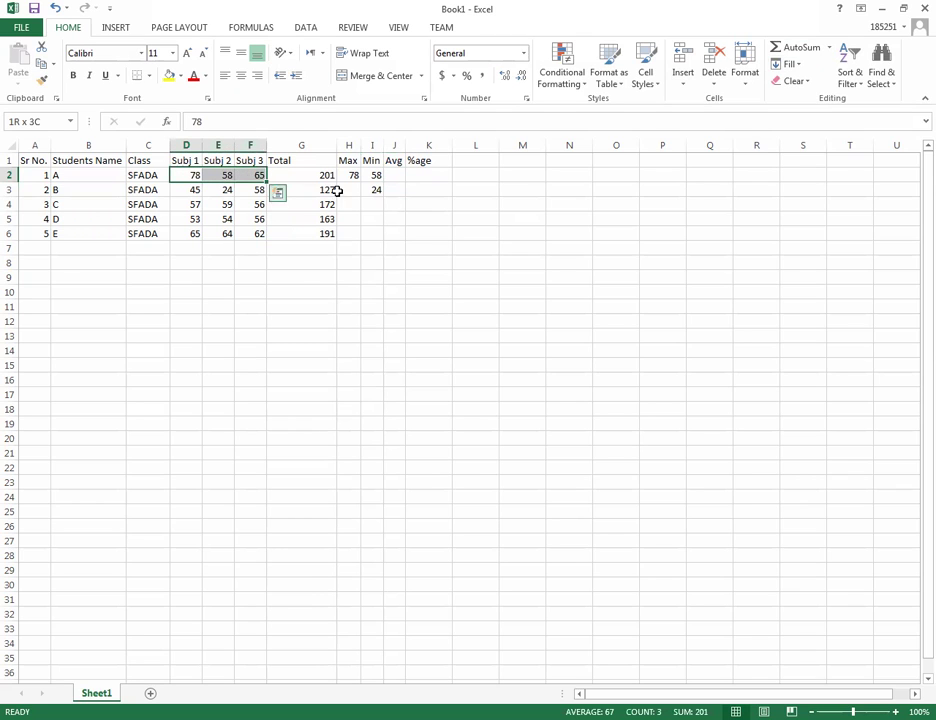
{"action": "left_click", "coordinate": [829, 49]}
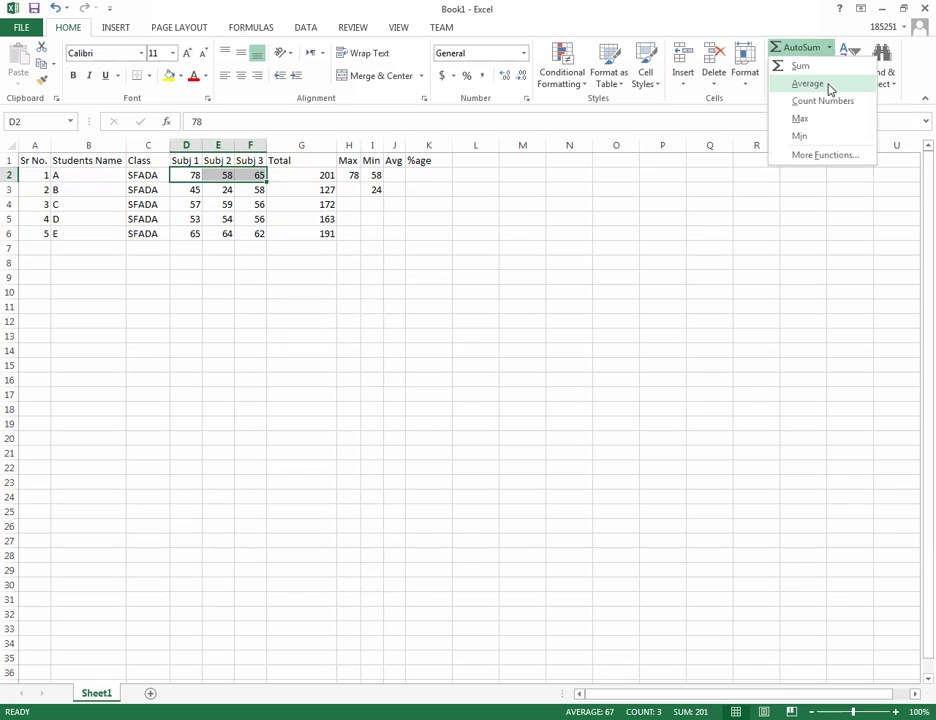
{"action": "left_click", "coordinate": [808, 84]}
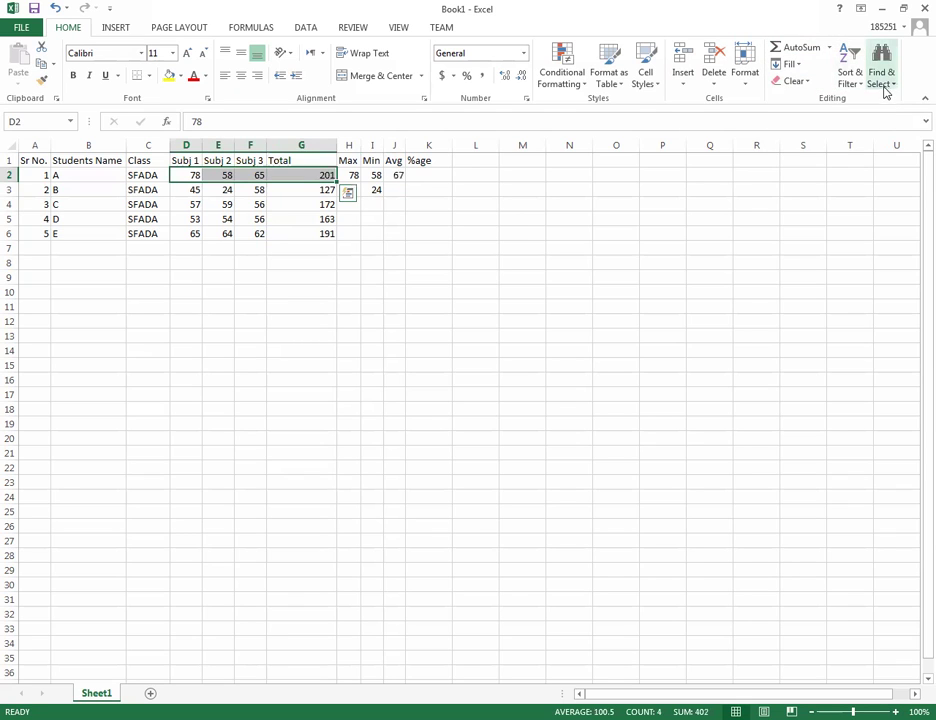
Calculate student B's average mark in J3 with the formula =AVERAGE(D3:F3).
{"action": "left_click", "coordinate": [400, 189]}
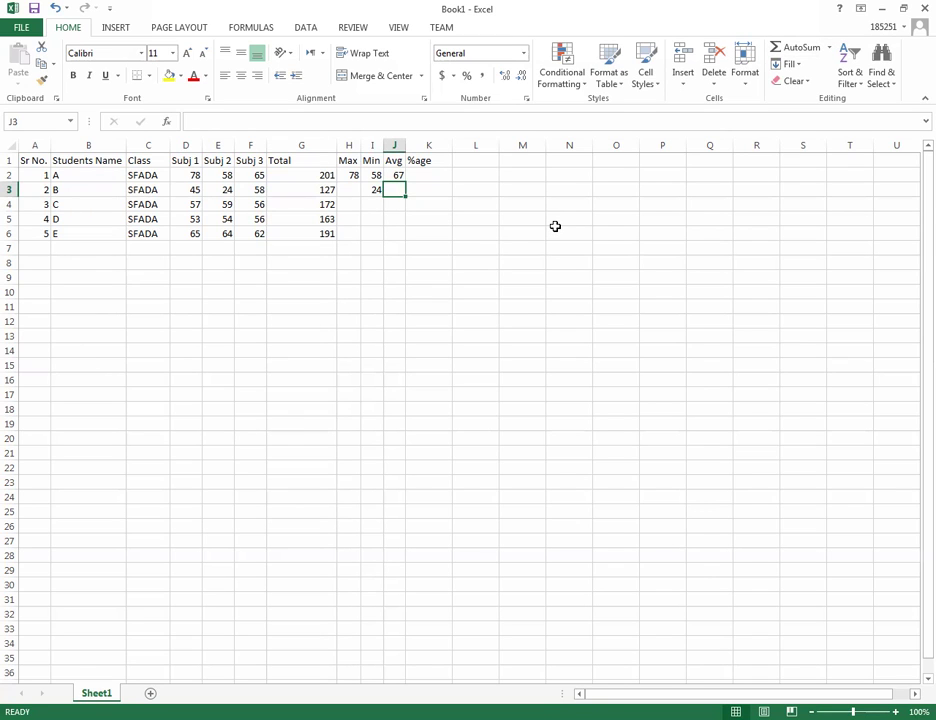
{"action": "type", "text": "=av"}
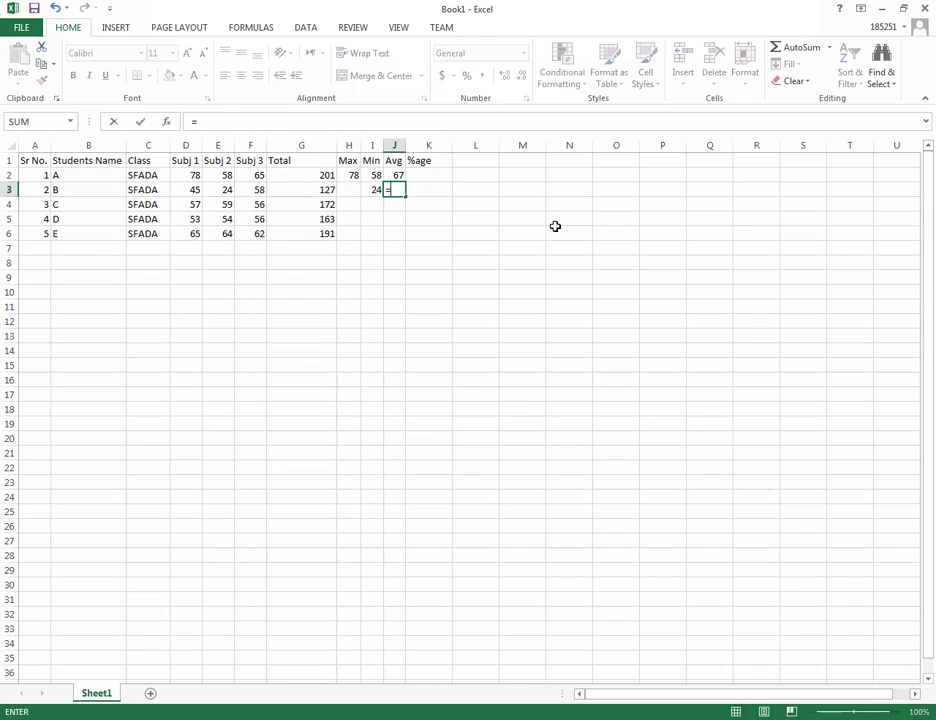
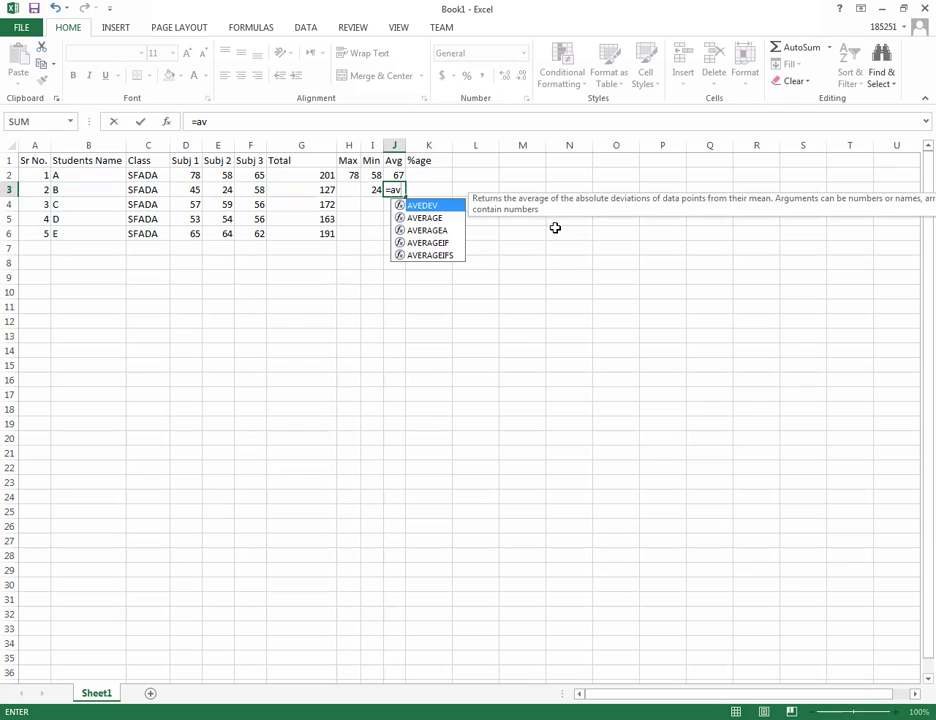
{"action": "double_click", "coordinate": [426, 217]}
{"action": "left_click", "coordinate": [443, 221]}
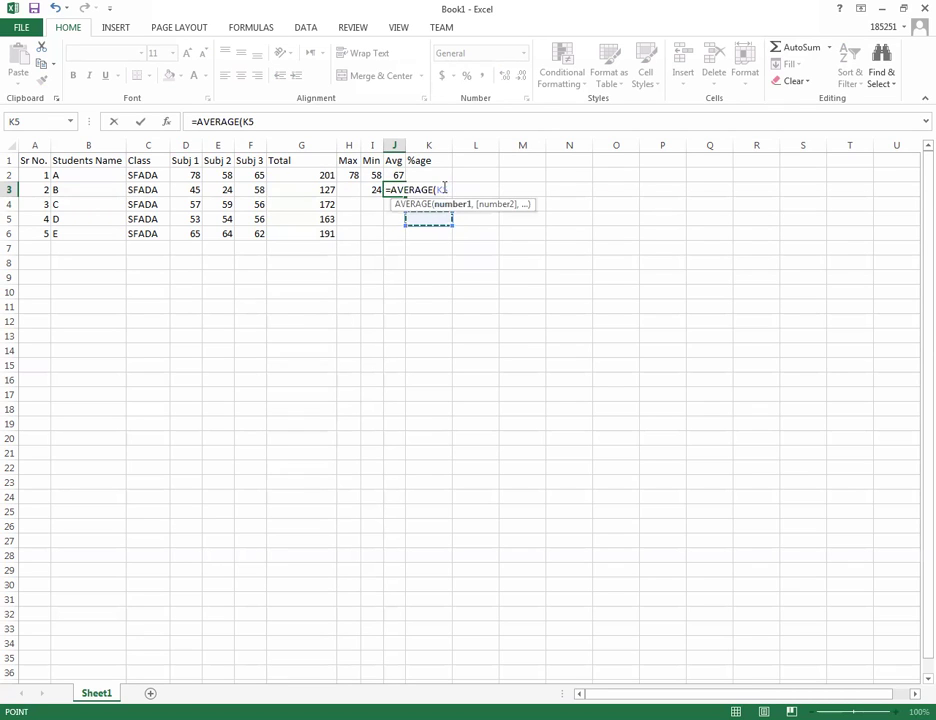
{"action": "key", "text": "BackSpace"}
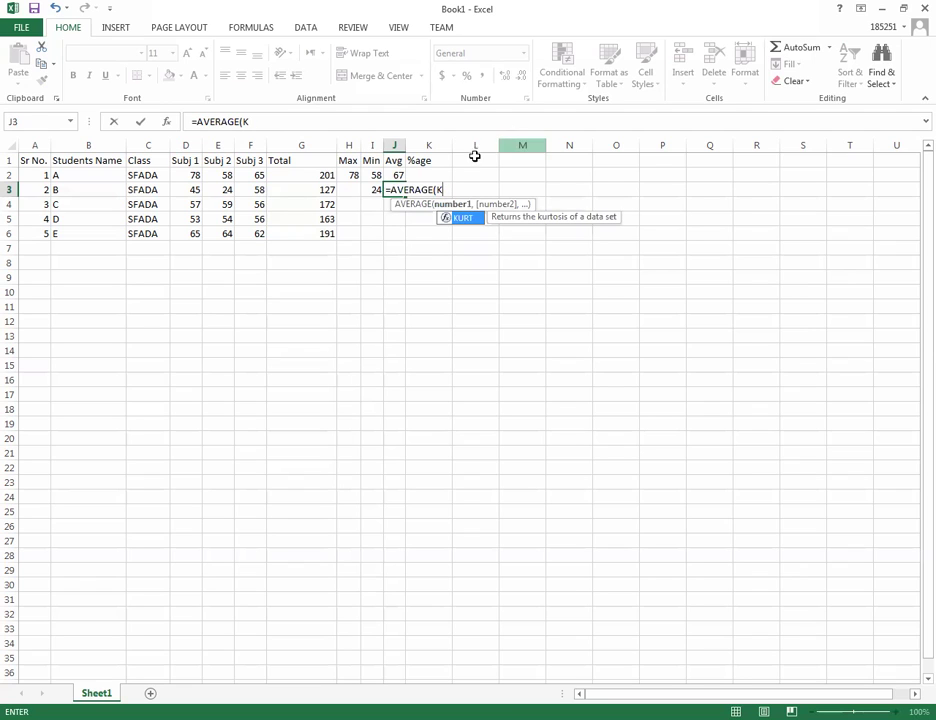
{"action": "key", "text": "BackSpace"}
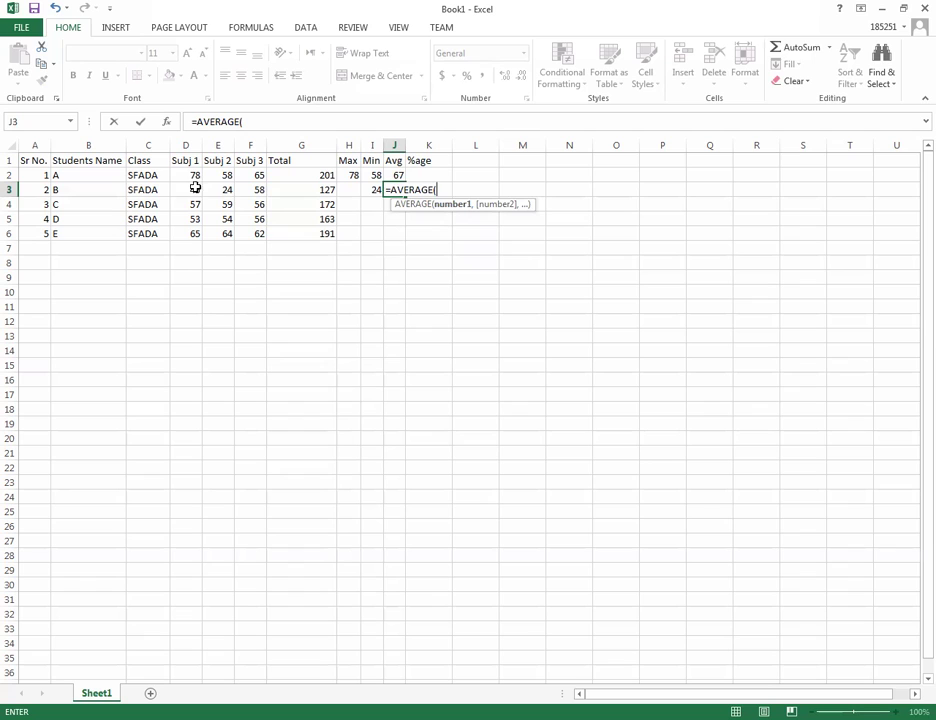
{"action": "left_click_drag", "start_coordinate": [194, 188], "coordinate": [264, 192]}
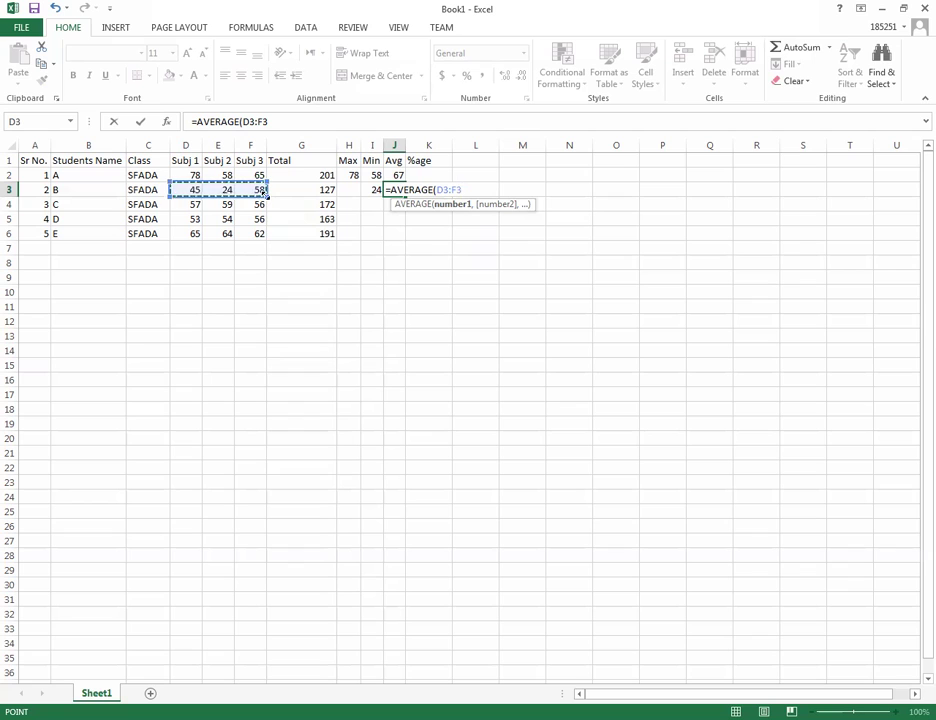
{"action": "type", "text": ")"}
{"action": "key", "text": "Return"}
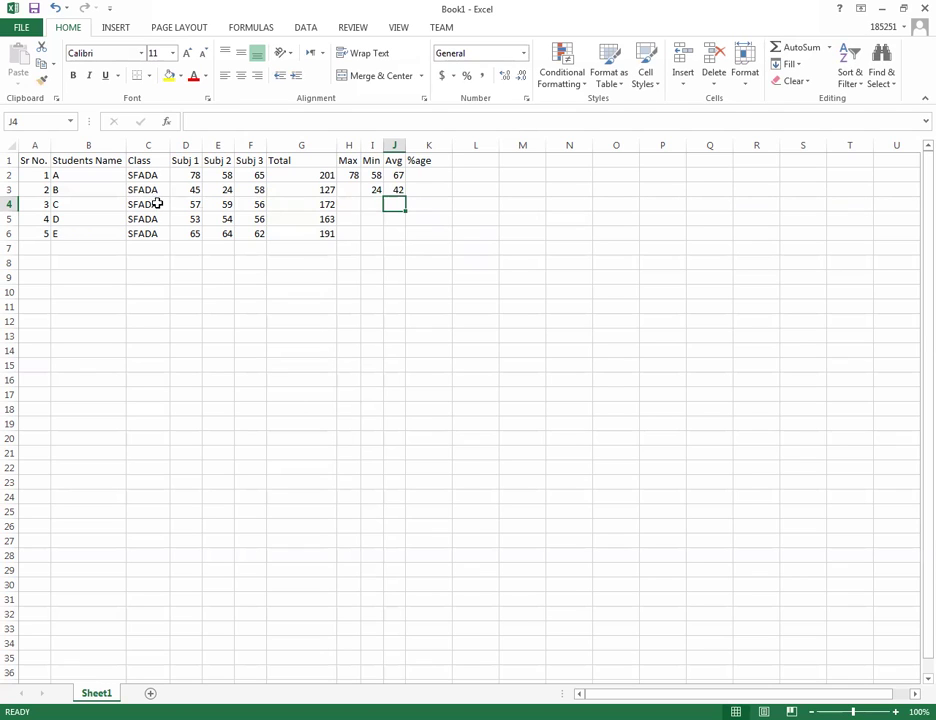
Try to enter a percentage function formula for student A in K2.
{"action": "left_click", "coordinate": [421, 176]}
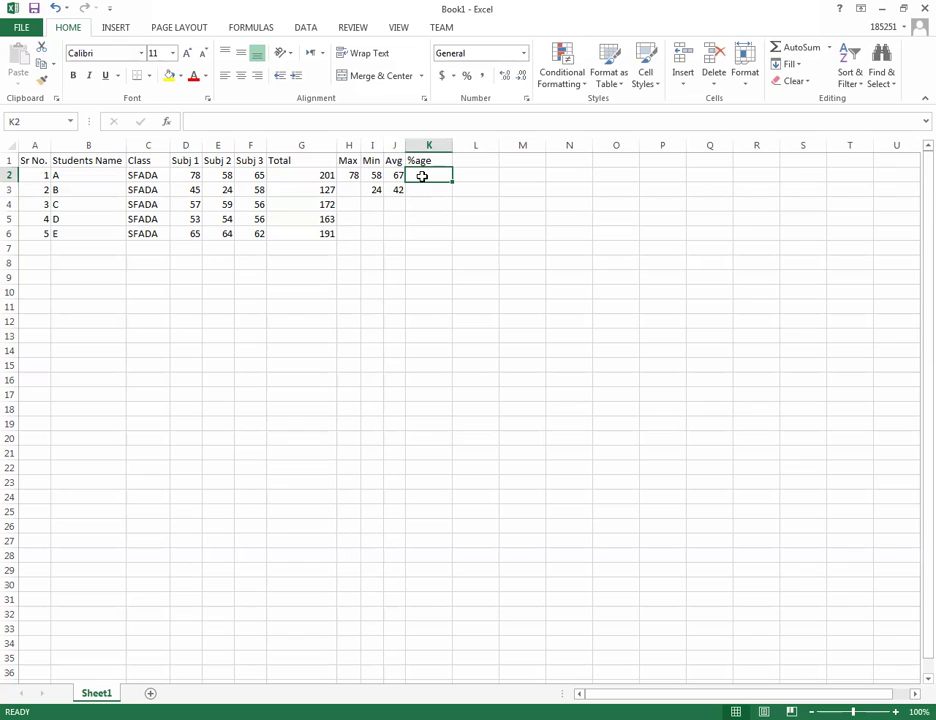
{"action": "type", "text": "="}
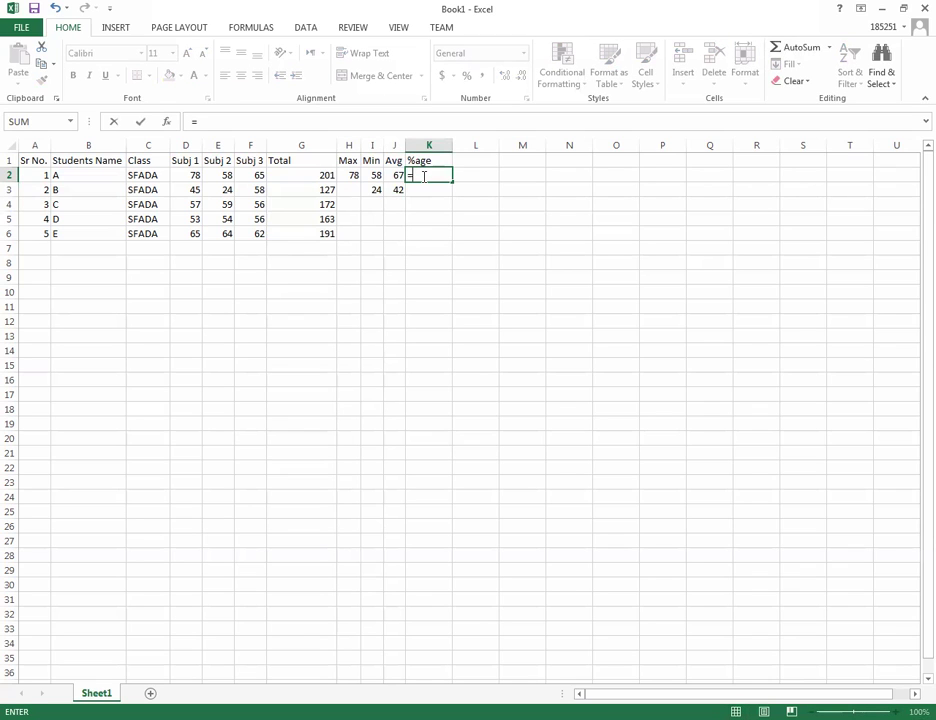
{"action": "type", "text": "per"}
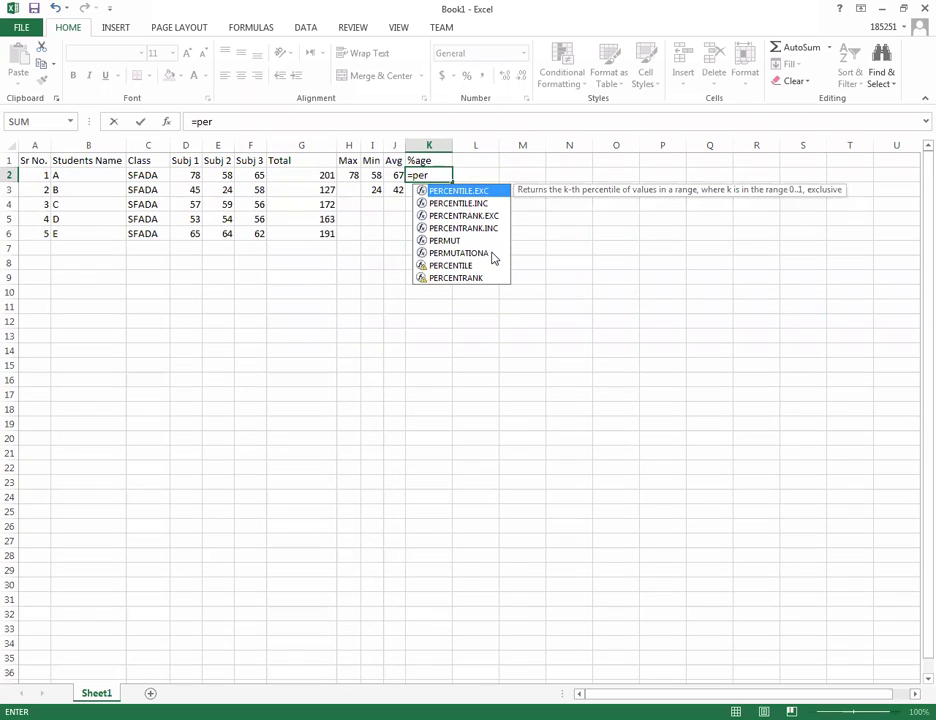
{"action": "type", "text": "centag"}
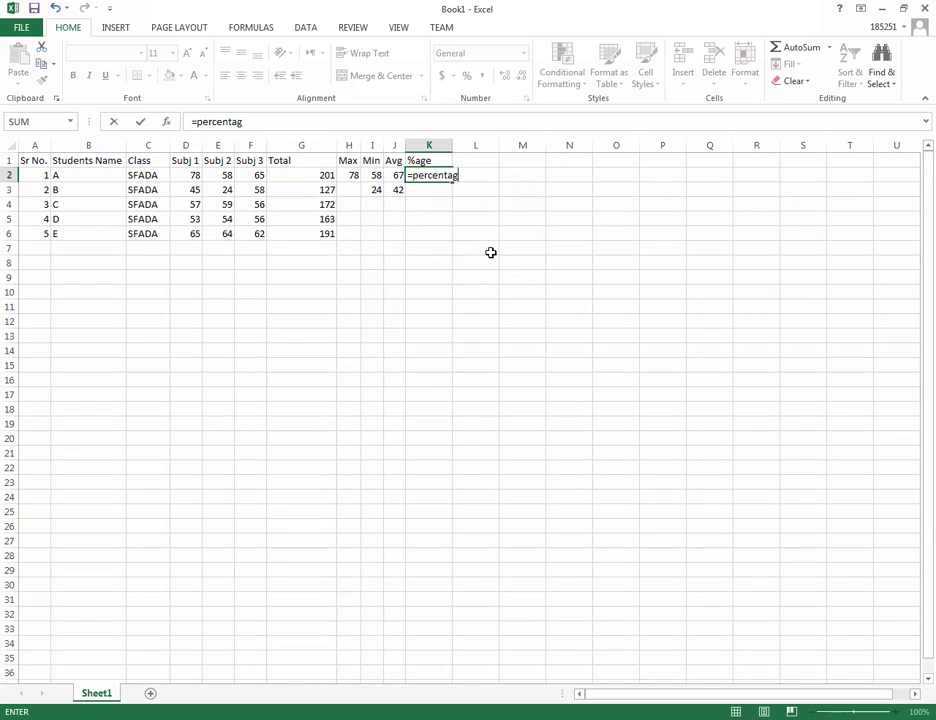
{"action": "key", "text": "BackSpace"}
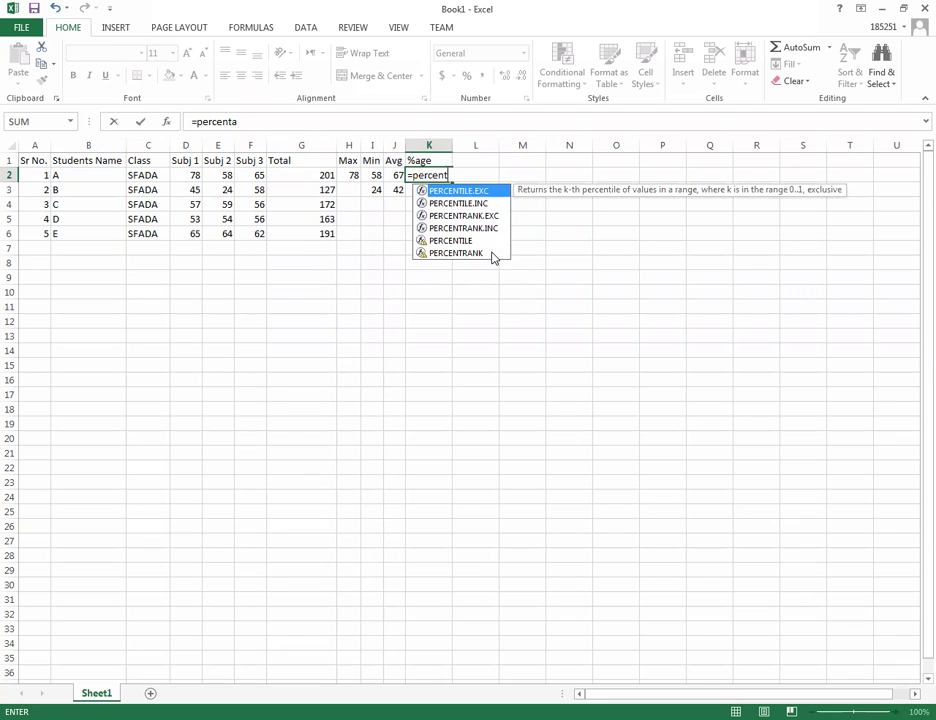
{"action": "key", "text": "BackSpace"}
{"action": "left_click", "coordinate": [547, 259]}
{"action": "left_click", "coordinate": [446, 187]}
{"action": "double_click", "coordinate": [447, 174]}
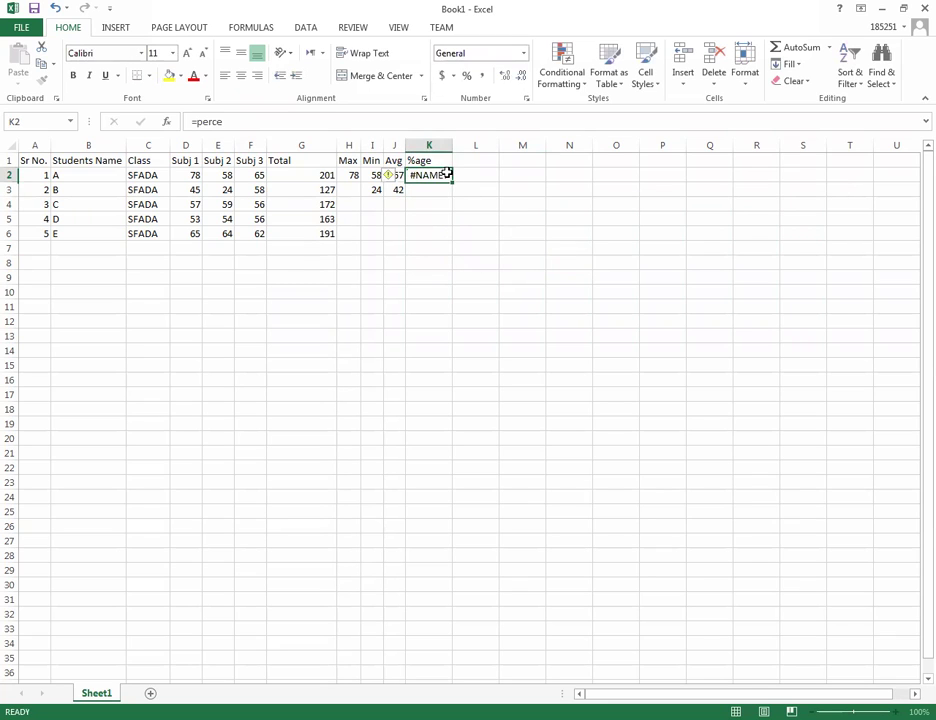
Erase the incomplete =perce formula from K2.
{"action": "key", "text": "BackSpace"}
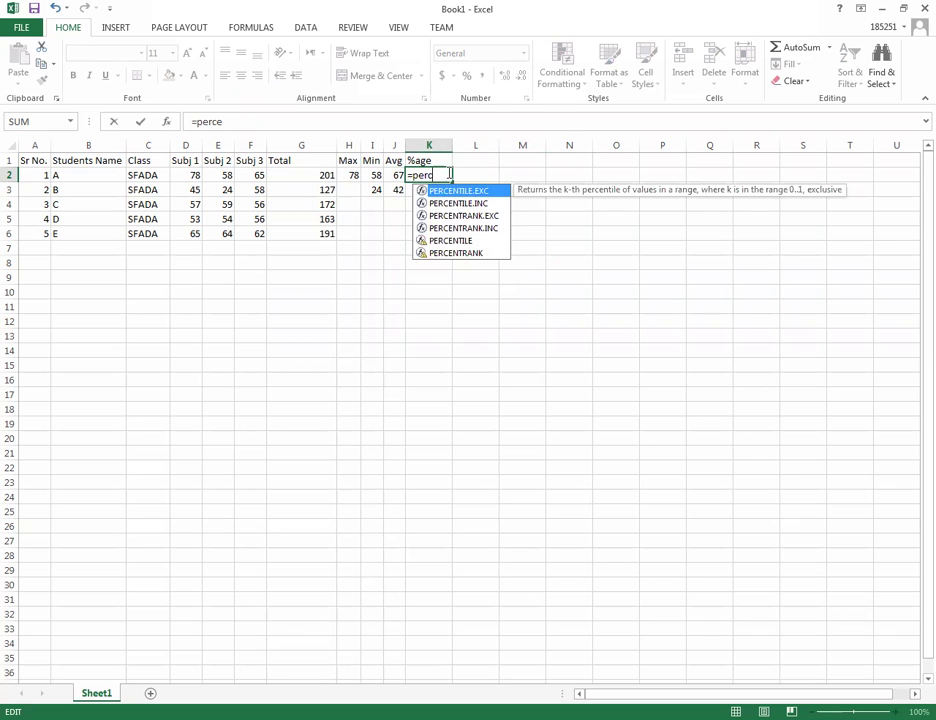
{"action": "key", "text": "BackSpace"}
{"action": "key", "text": "BackSpace"}
{"action": "key", "text": "BackSpace"}
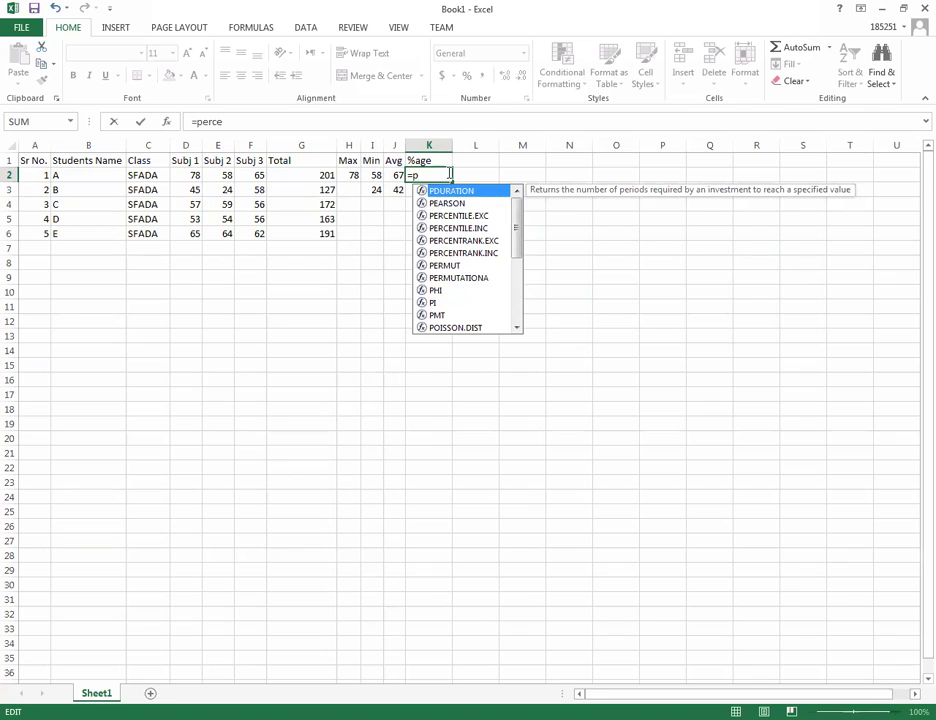
{"action": "key", "text": "BackSpace"}
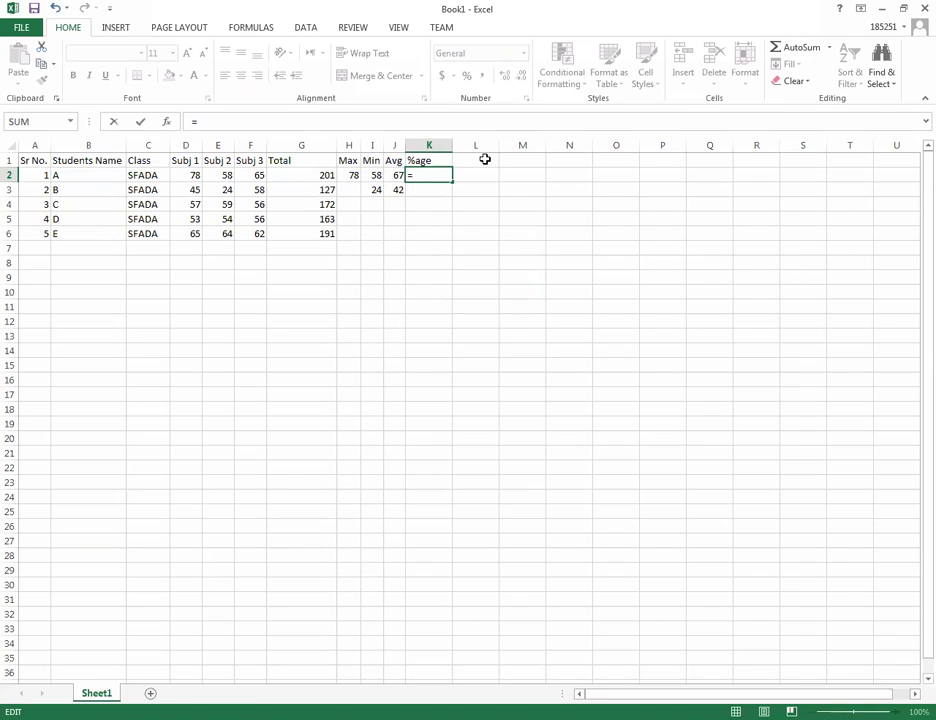
{"action": "key", "text": "BackSpace"}
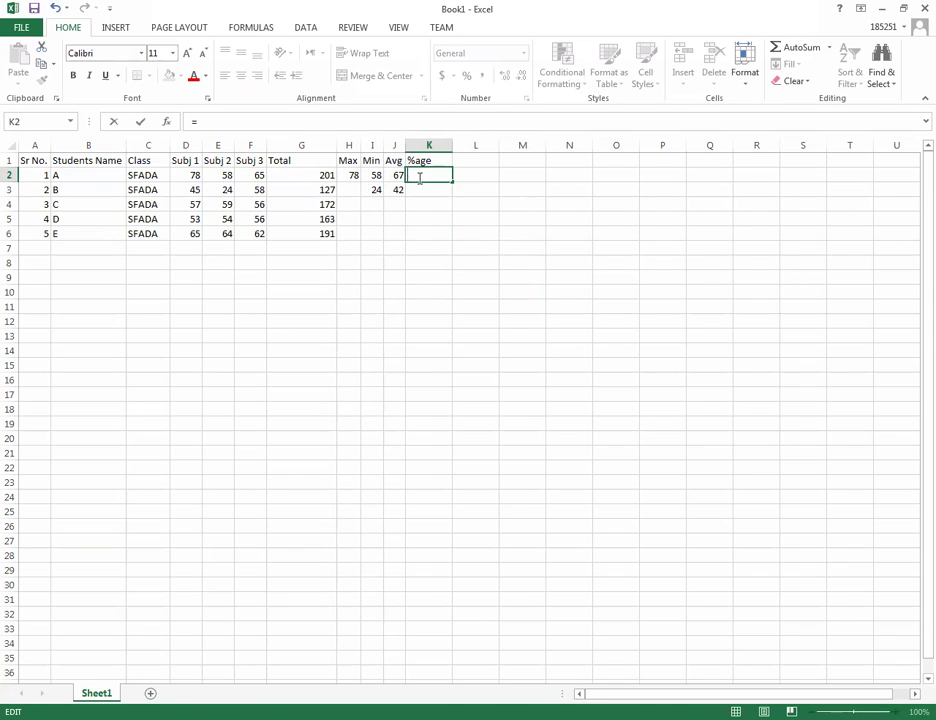
Look through the Most Recently Used functions in the Insert Function dialog for a percentage function, using marks D2:F2, and close it.
{"action": "left_click_drag", "start_coordinate": [194, 173], "coordinate": [265, 176]}
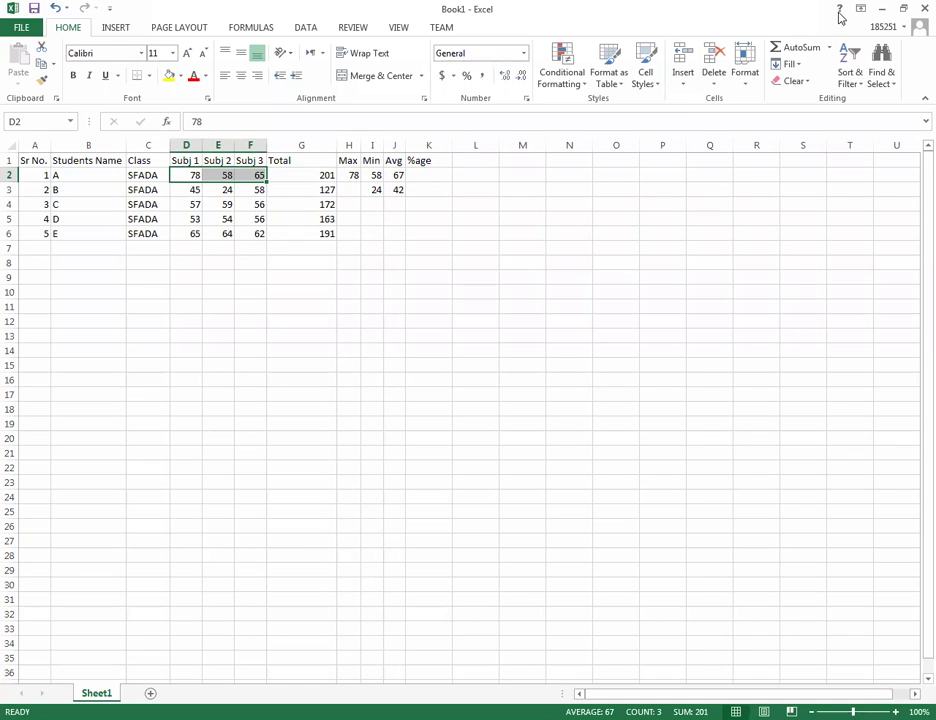
{"action": "left_click", "coordinate": [829, 48]}
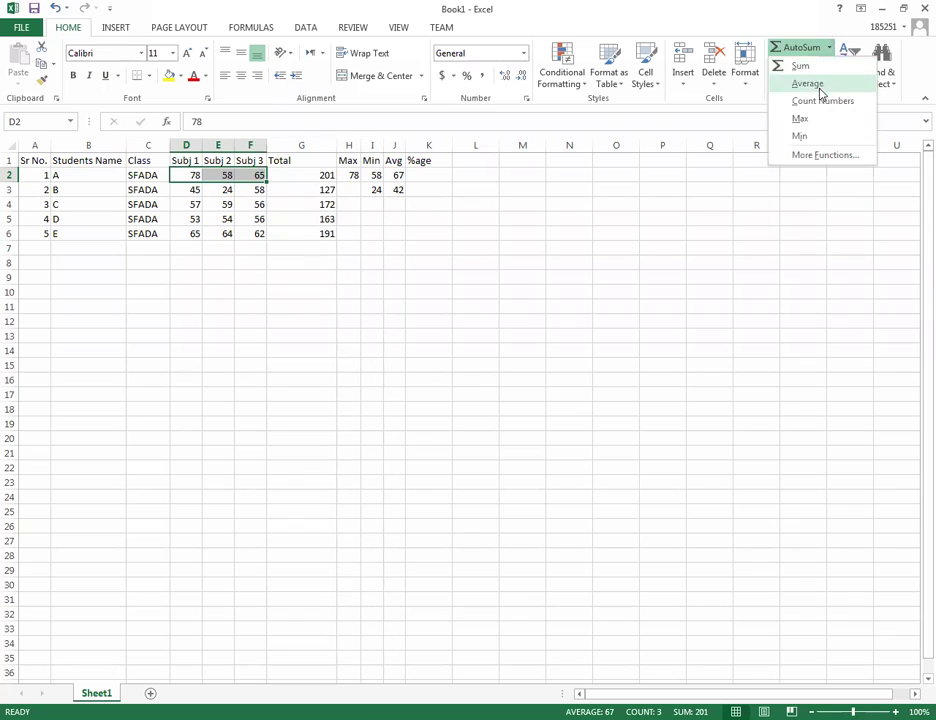
{"action": "left_click", "coordinate": [832, 161]}
{"action": "scroll", "coordinate": [539, 363], "scroll_direction": "down", "scroll_amount": 1}
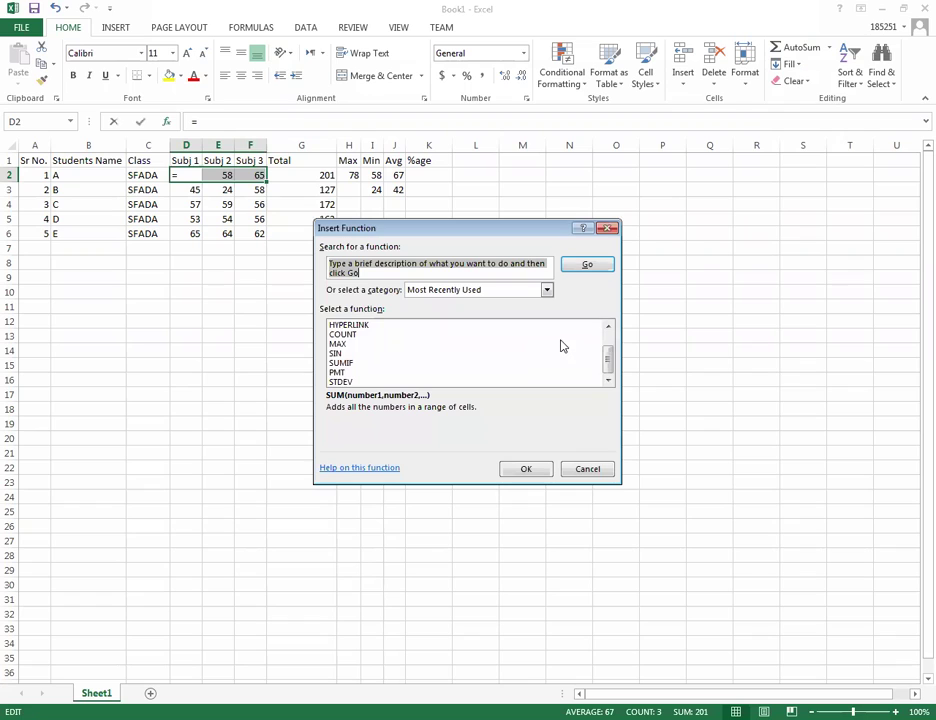
{"action": "scroll", "coordinate": [561, 346], "scroll_direction": "up", "scroll_amount": 1}
{"action": "scroll", "coordinate": [564, 345], "scroll_direction": "down", "scroll_amount": 1}
{"action": "scroll", "coordinate": [565, 344], "scroll_direction": "up", "scroll_amount": 1}
{"action": "scroll", "coordinate": [564, 340], "scroll_direction": "down", "scroll_amount": 1}
{"action": "left_click_drag", "start_coordinate": [610, 359], "coordinate": [607, 325]}
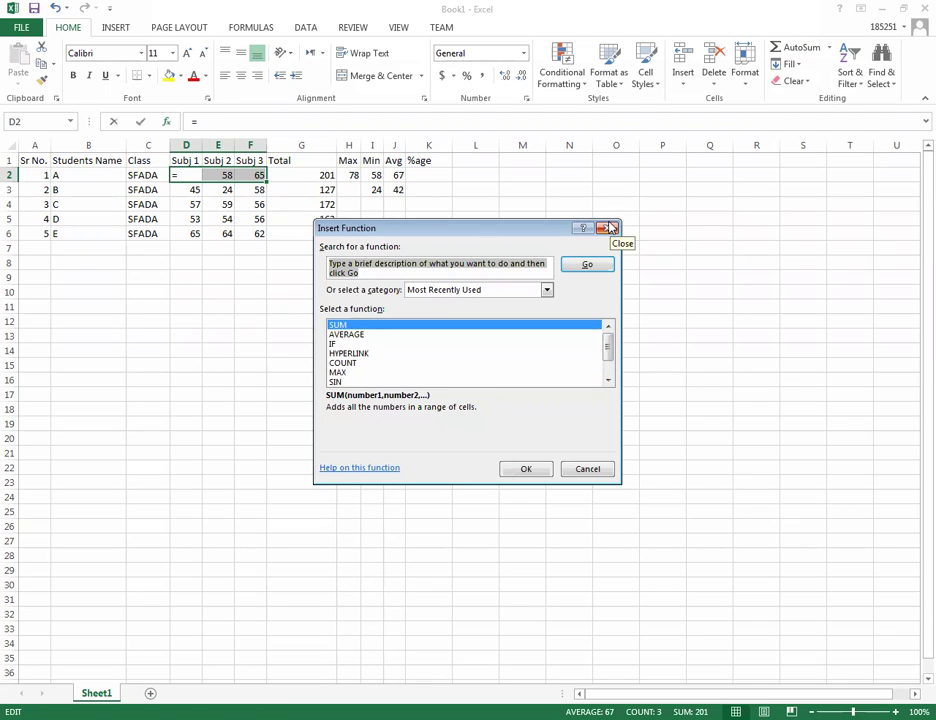
{"action": "left_click", "coordinate": [335, 263]}
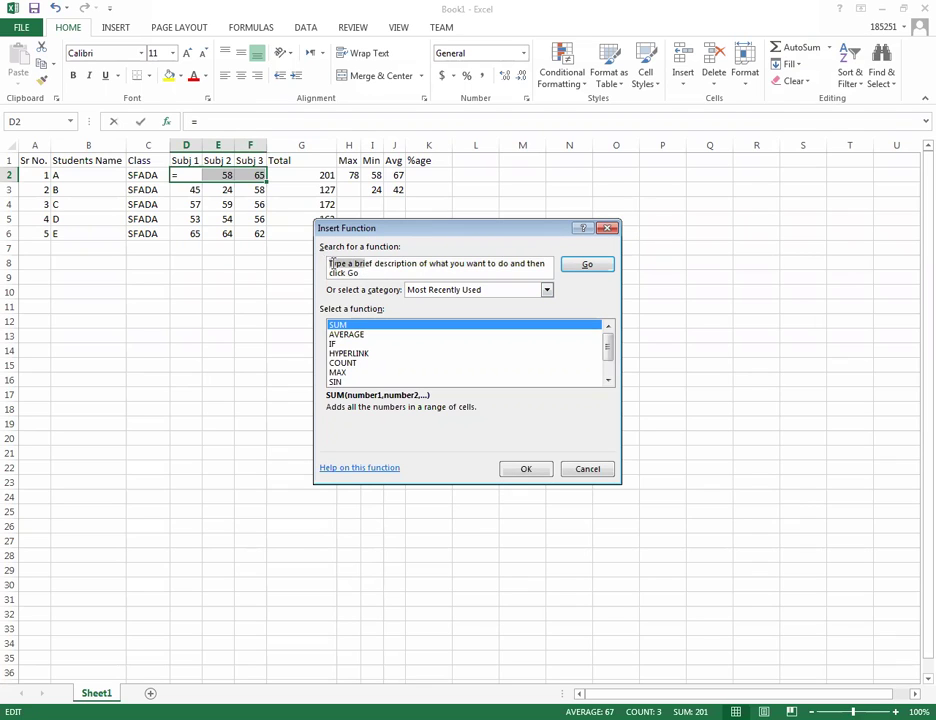
{"action": "left_click", "coordinate": [333, 262]}
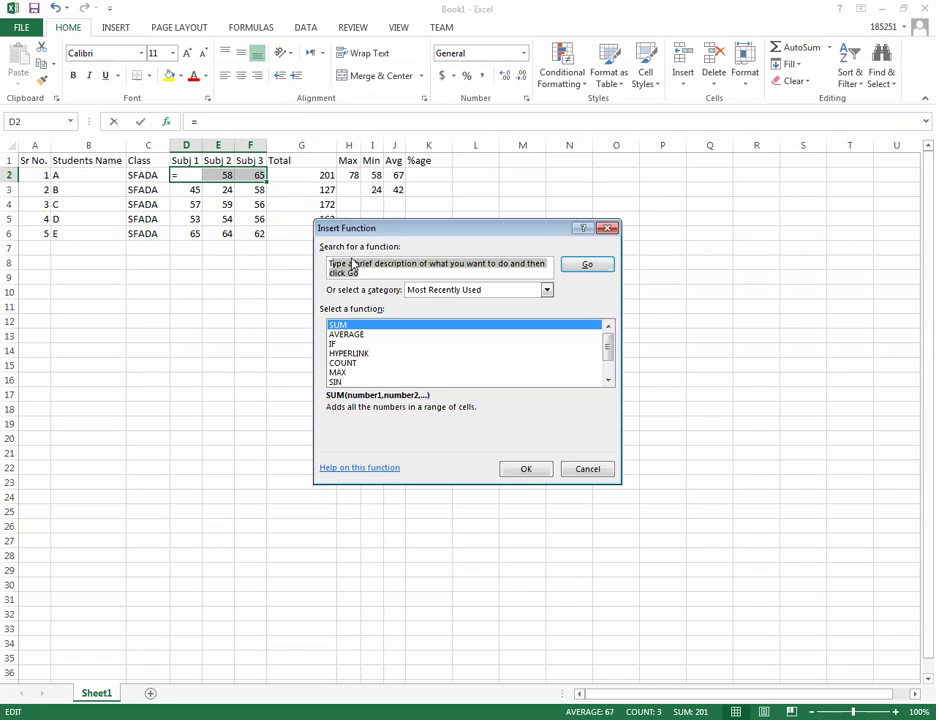
{"action": "left_click", "coordinate": [607, 229]}
Try the formula =78/10 for student A's percentage in K2 and clear the cell.
{"action": "left_click", "coordinate": [422, 179]}
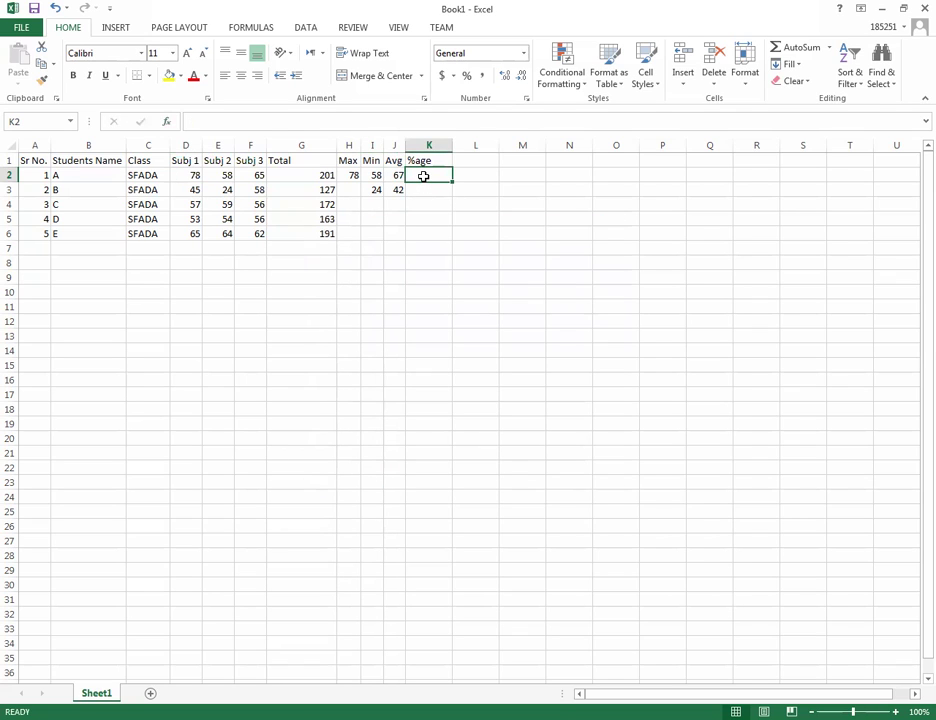
{"action": "left_click", "coordinate": [352, 174]}
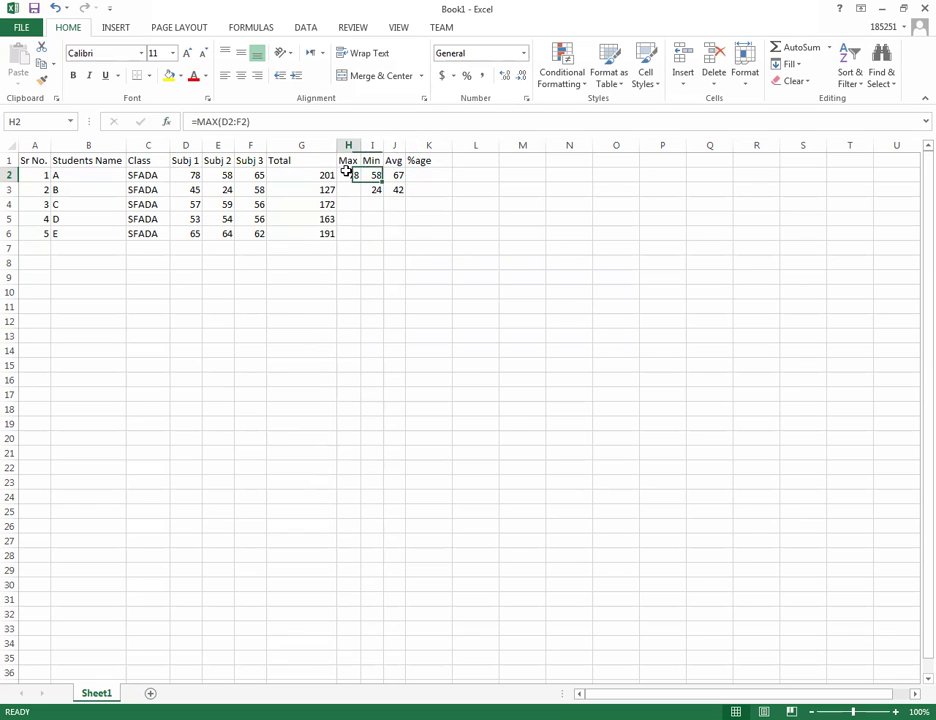
{"action": "left_click", "coordinate": [425, 175]}
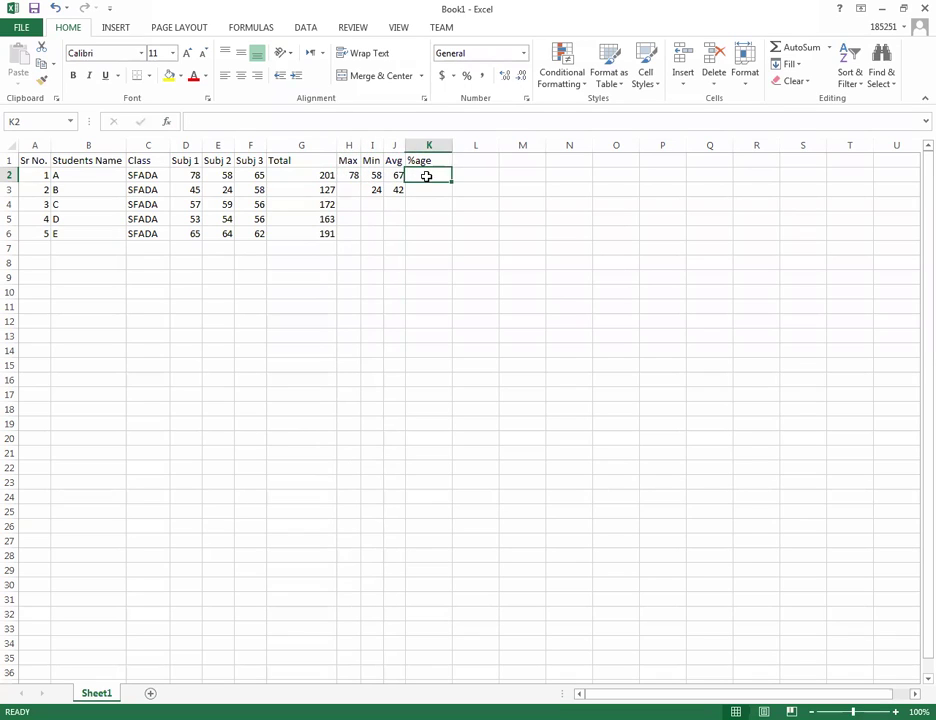
{"action": "type", "text": "="}
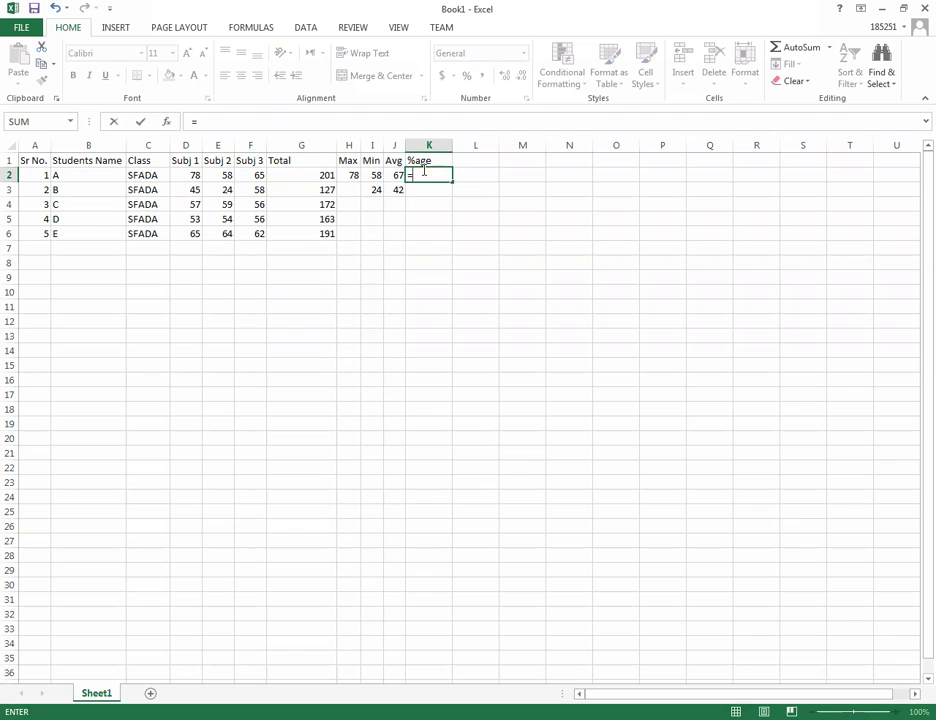
{"action": "type", "text": "78/10"}
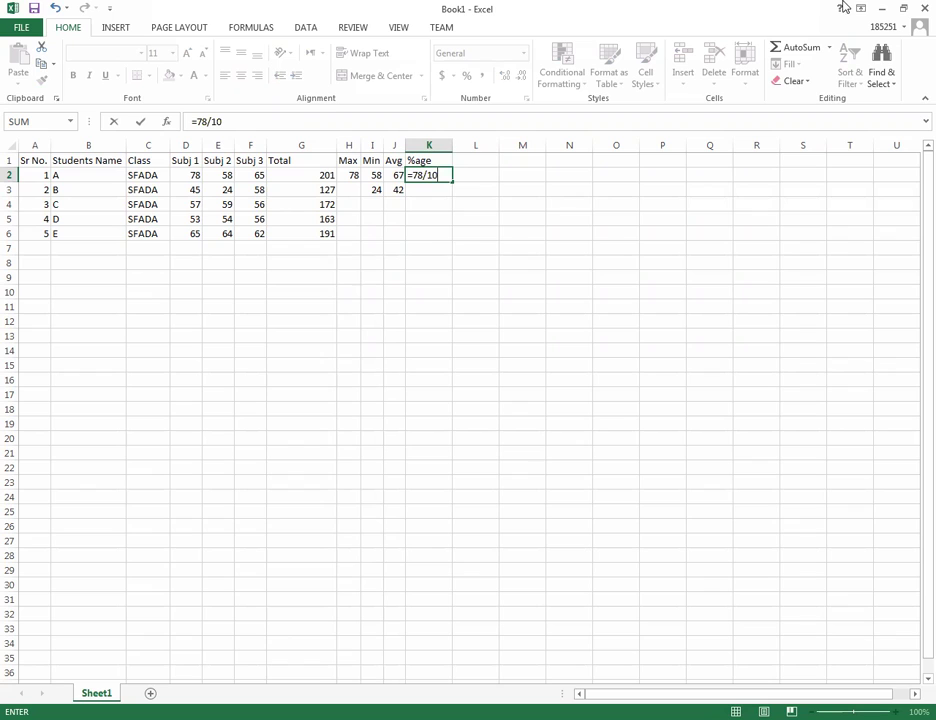
{"action": "left_click", "coordinate": [455, 234]}
{"action": "left_click", "coordinate": [445, 175]}
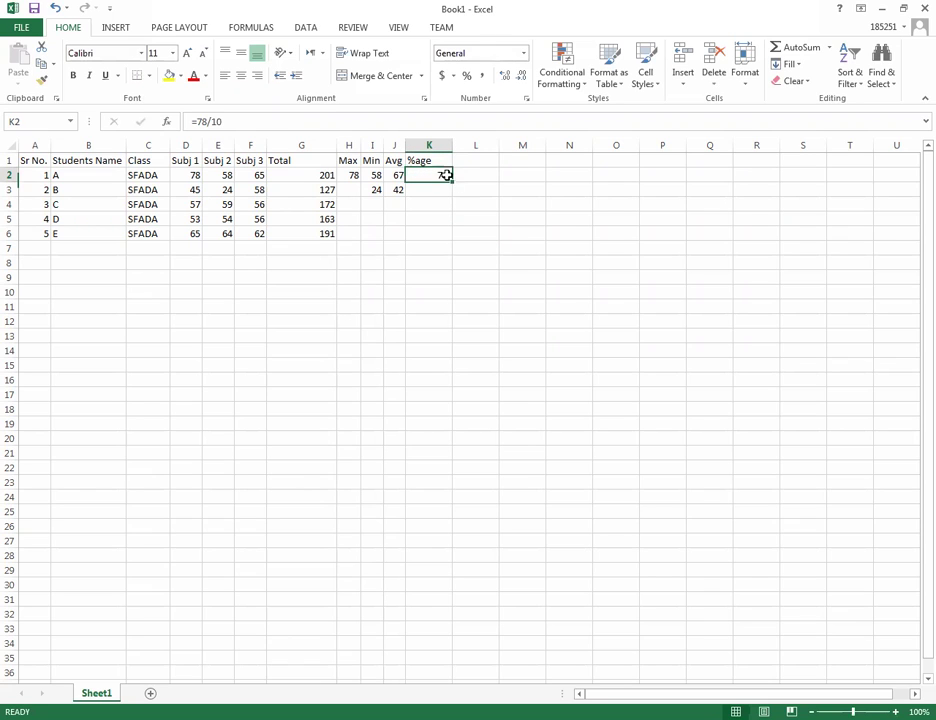
{"action": "key", "text": "Delete"}
Start a formula in K2 that references student A's three subject marks, D2:F2.
{"action": "type", "text": "="}
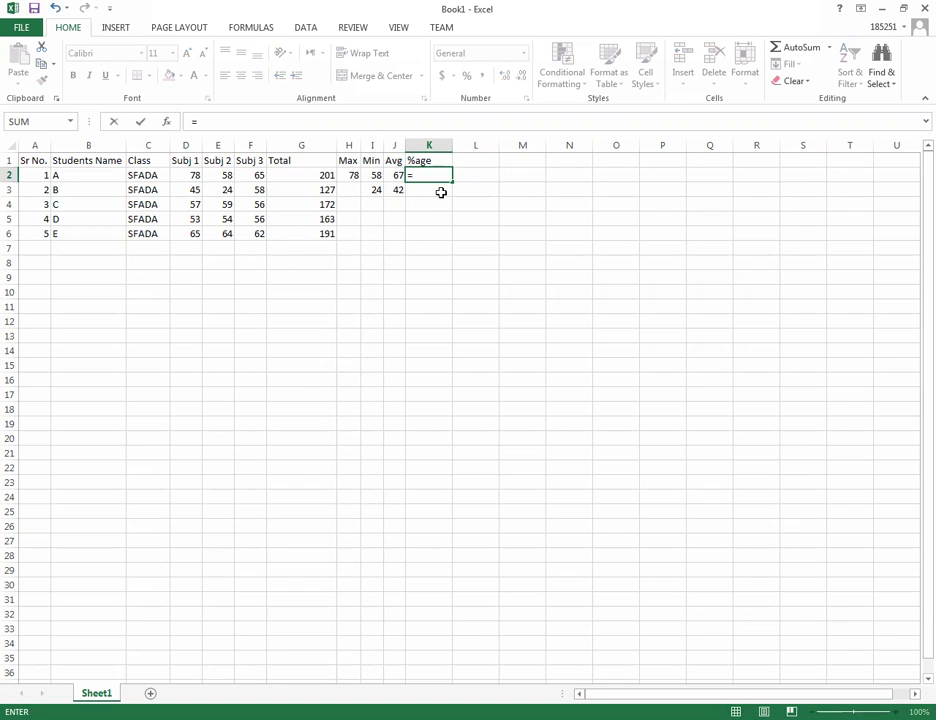
{"action": "left_click", "coordinate": [195, 174]}
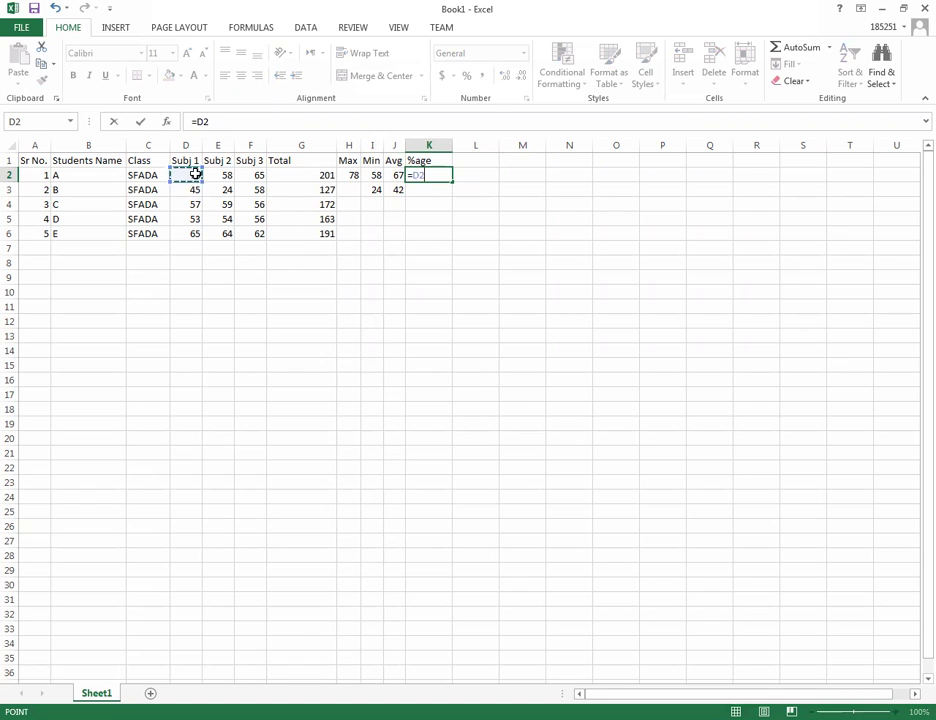
{"action": "key", "text": "F2"}
{"action": "key", "text": "BackSpace"}
{"action": "key", "text": "BackSpace"}
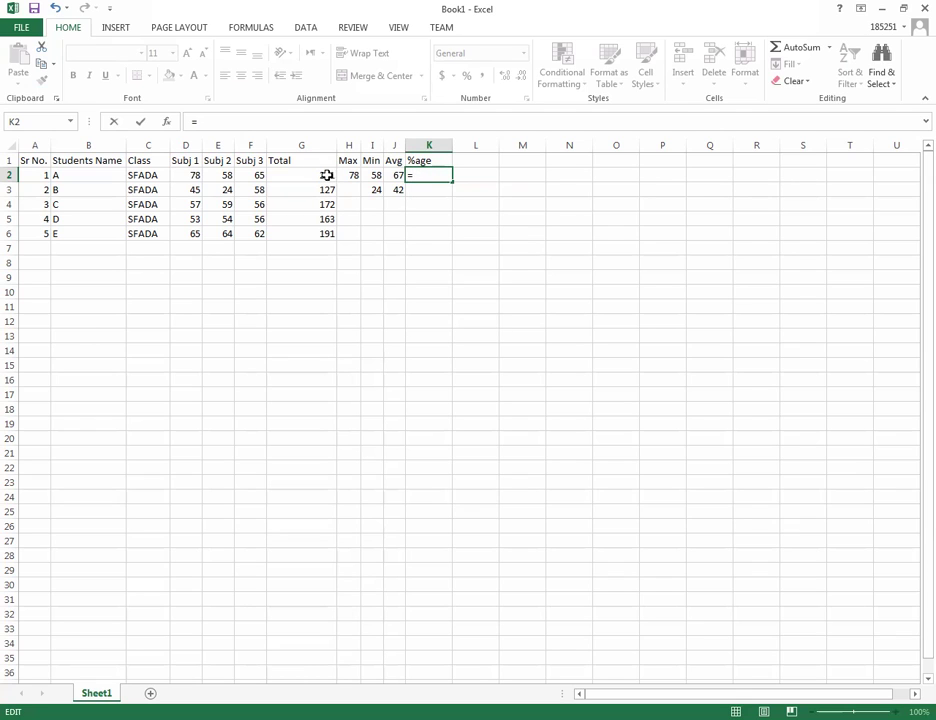
{"action": "left_click", "coordinate": [197, 175]}
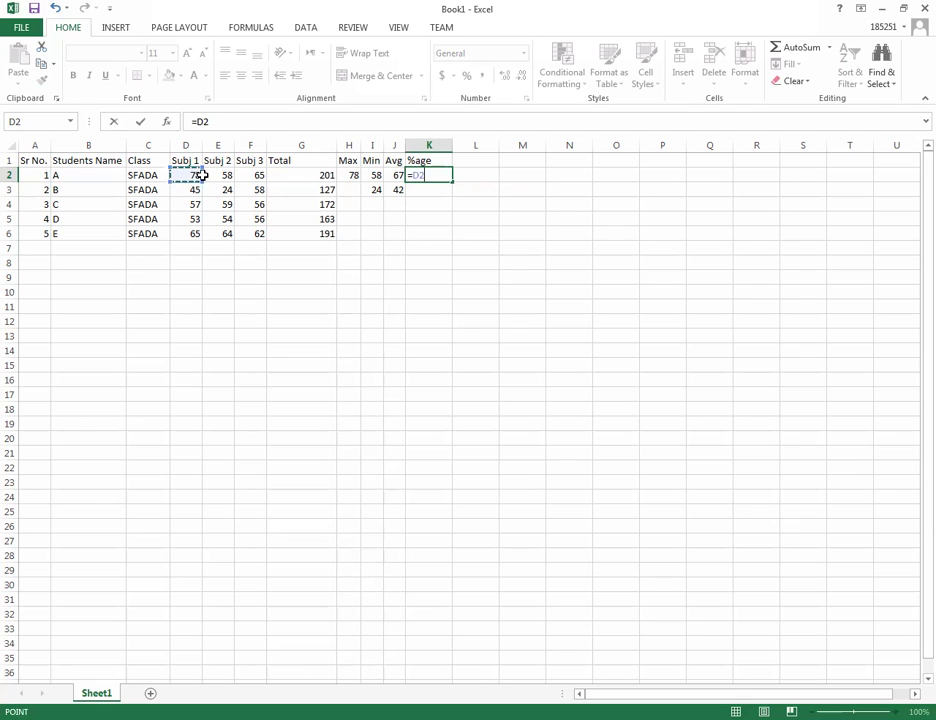
{"action": "left_click_drag", "start_coordinate": [245, 173], "coordinate": [252, 175]}
Begin a function name starting with "pe" in front of the D2:F2 reference in K2's formula.
{"action": "left_click", "coordinate": [411, 175]}
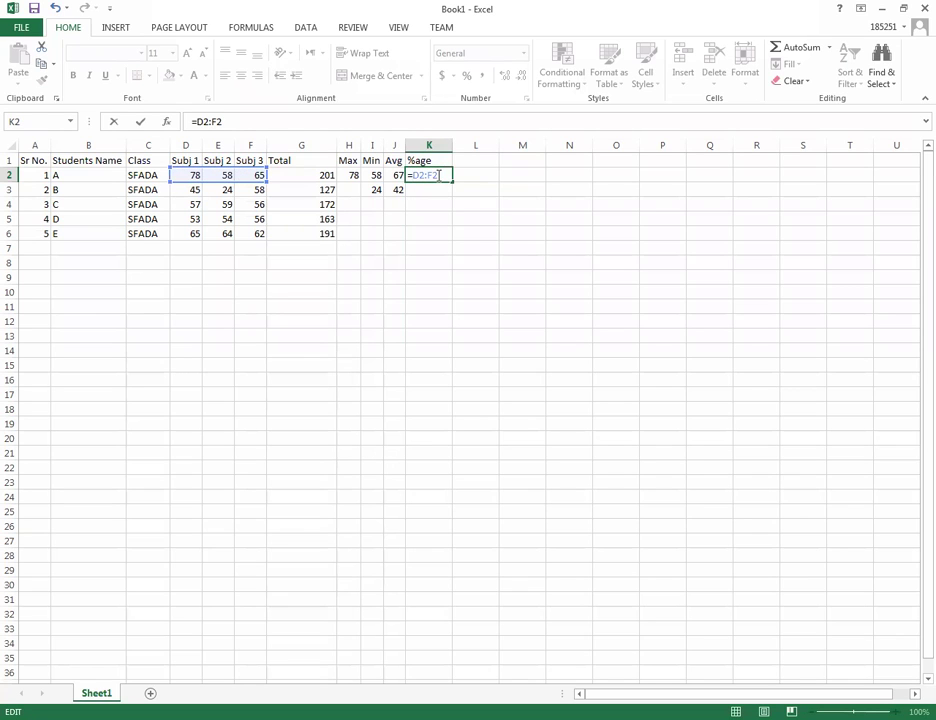
{"action": "type", "text": "peert"}
{"action": "key", "text": "BackSpace"}
{"action": "key", "text": "BackSpace"}
{"action": "key", "text": "BackSpace"}
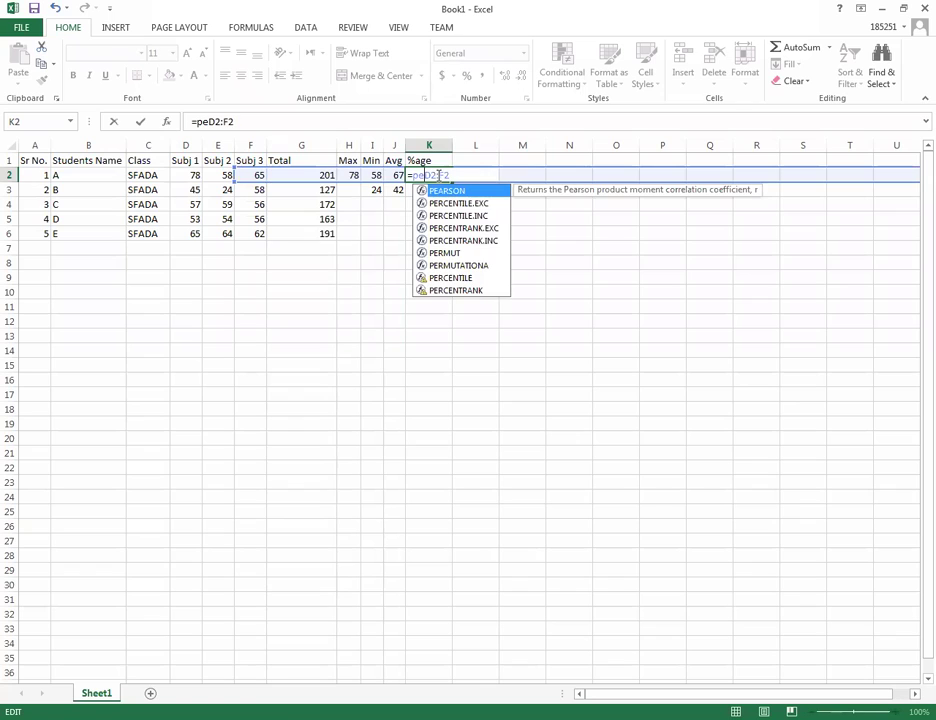